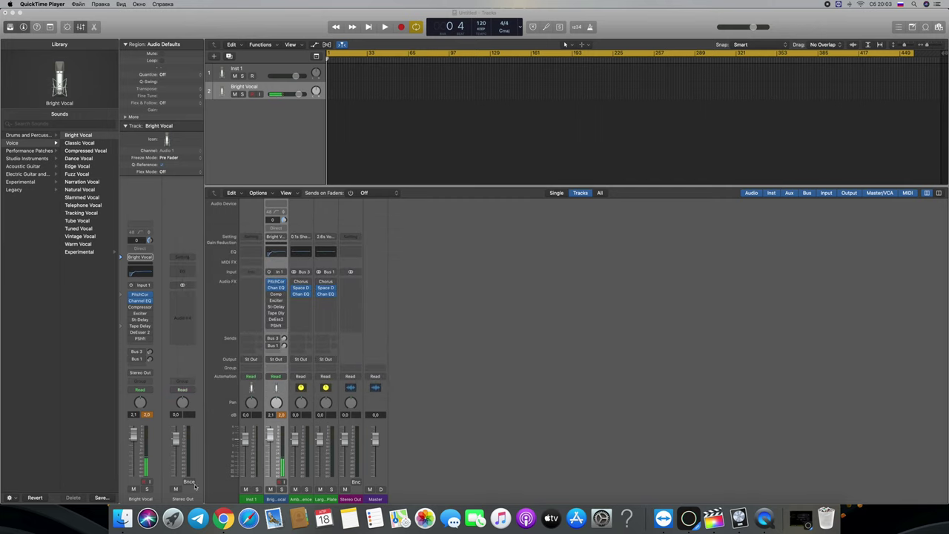
Launch the Voice Memos (Диктофон) app, start a new recording and minimize its window
left_click(176, 521)
scroll(260, 218, "left", 5)
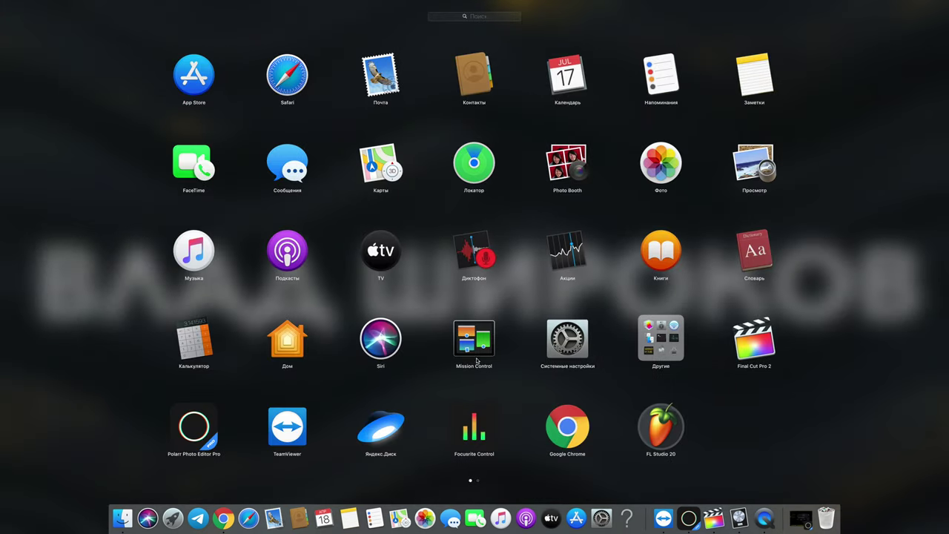
left_click(471, 248)
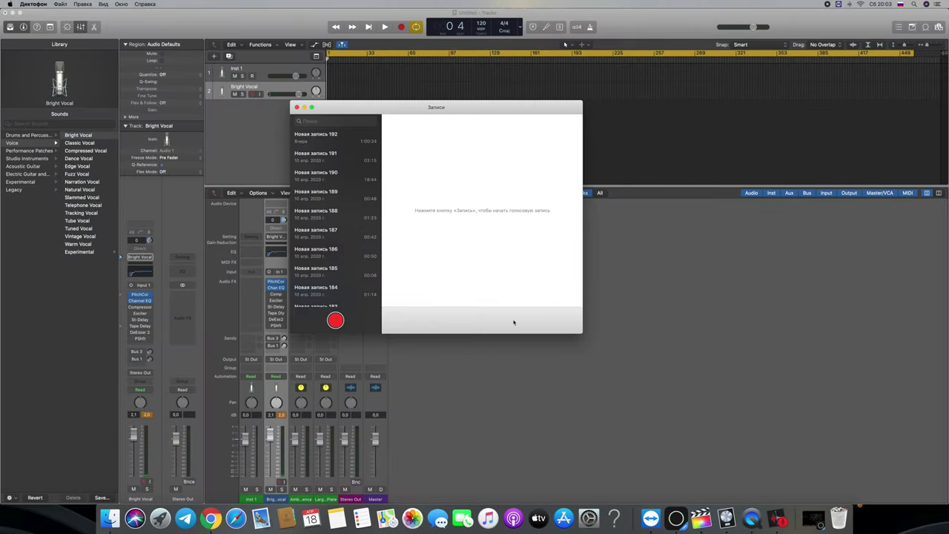
left_click(333, 322)
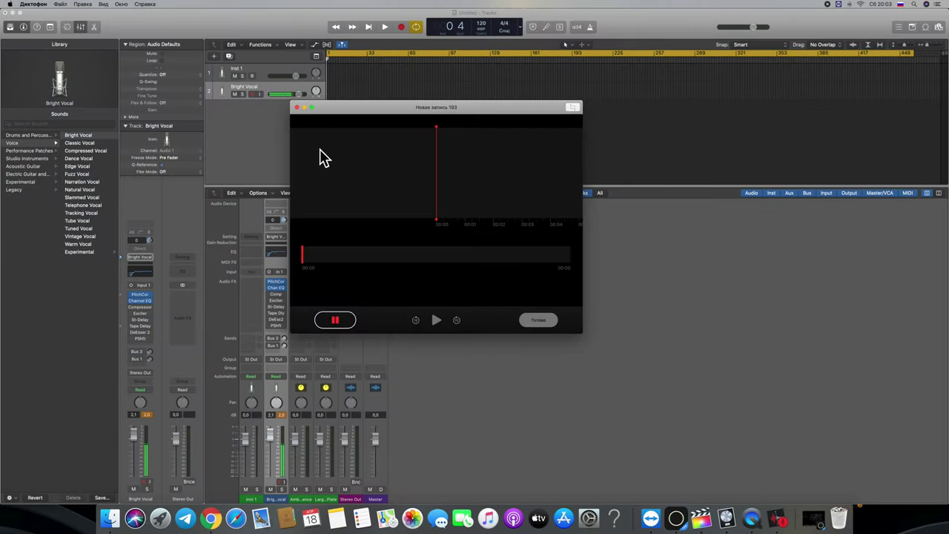
left_click(304, 107)
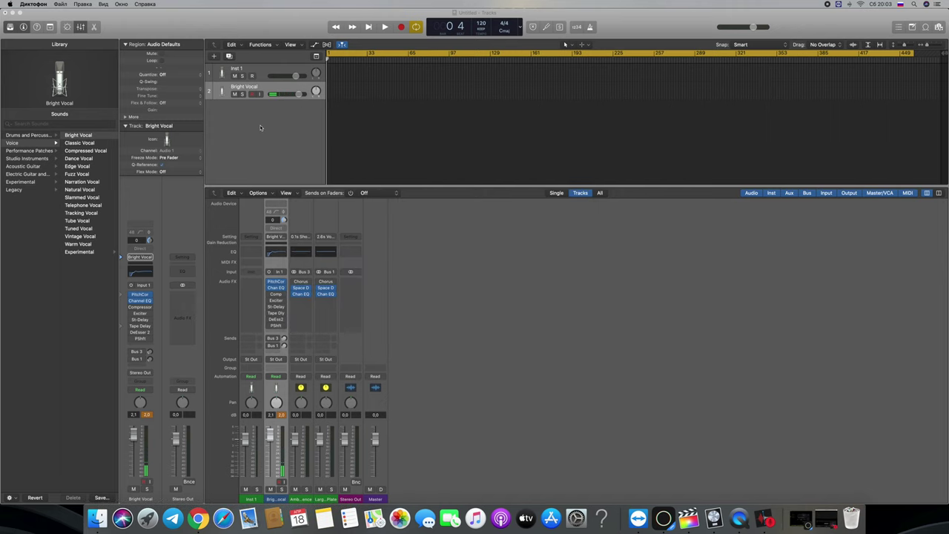
Add a software instrument track and load the Boutique 808 GB kit from the Drum Machine GB electronic drum kits
left_click(215, 56)
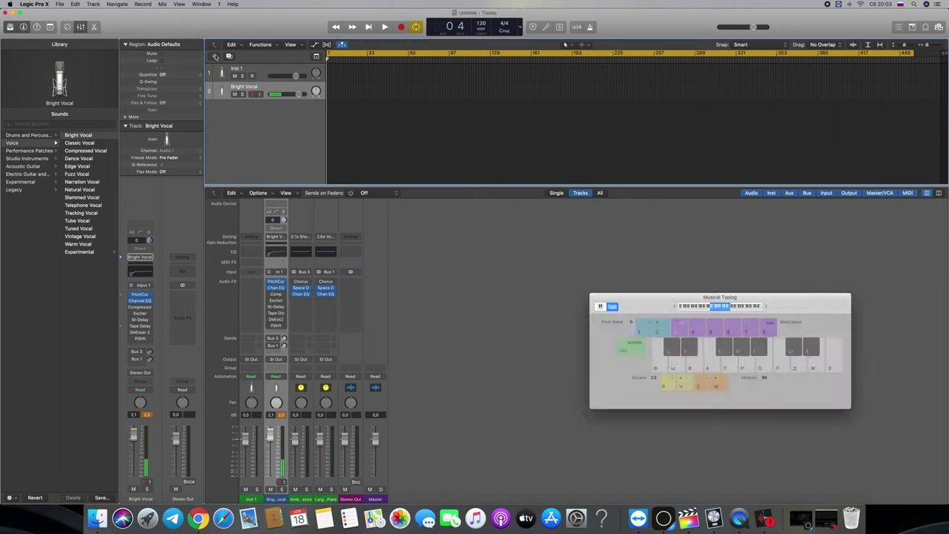
left_click(587, 79)
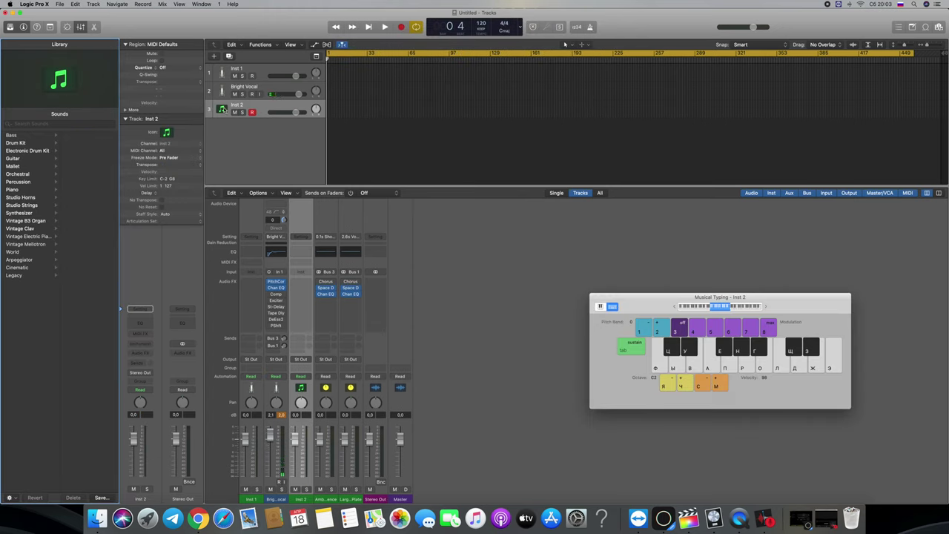
left_click(27, 143)
left_click(36, 151)
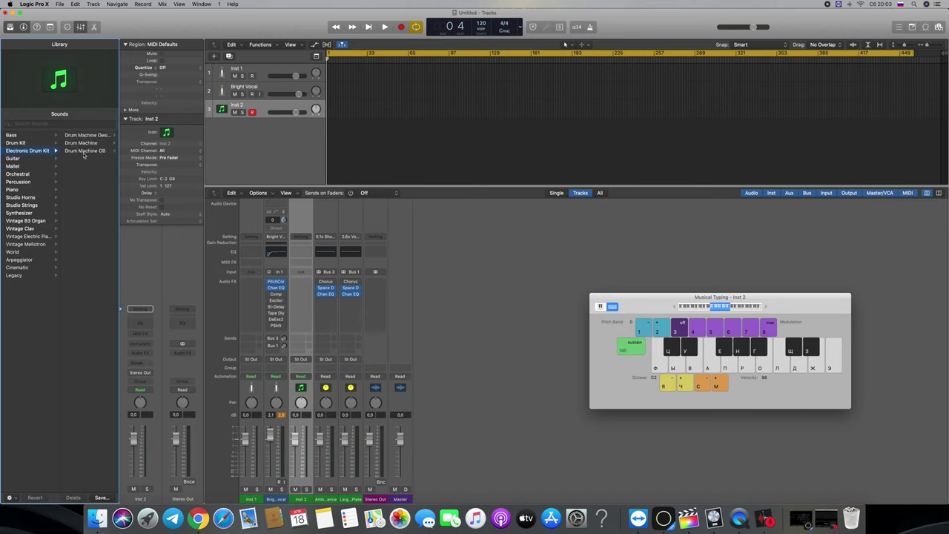
left_click(86, 152)
left_click(89, 167)
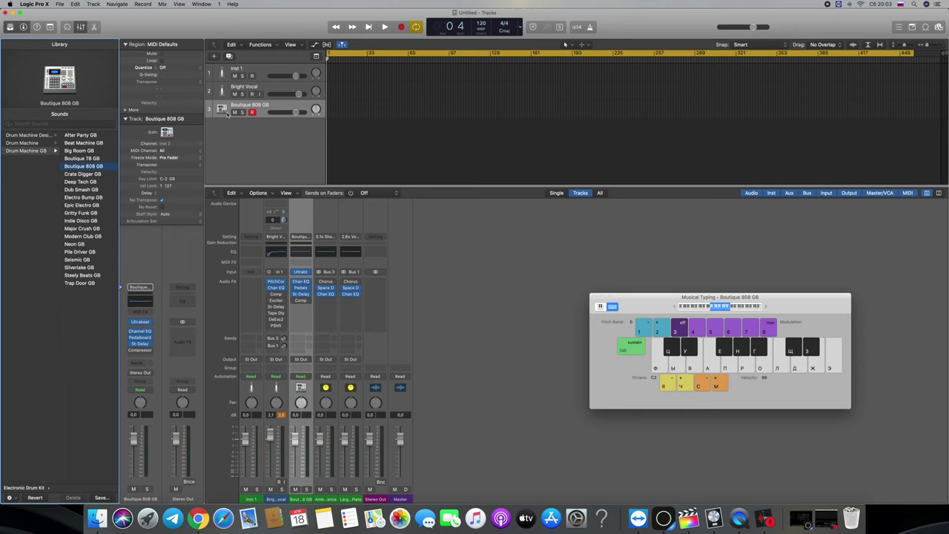
Open the Ultrabeat instrument on the Boutique 808 GB track and play several of its drum sounds with Musical Typing
left_click(301, 272)
key("g")
key("f")
key("h")
key("g")
key("h")
key("g")
key("h")
key("t")
left_click(42, 233)
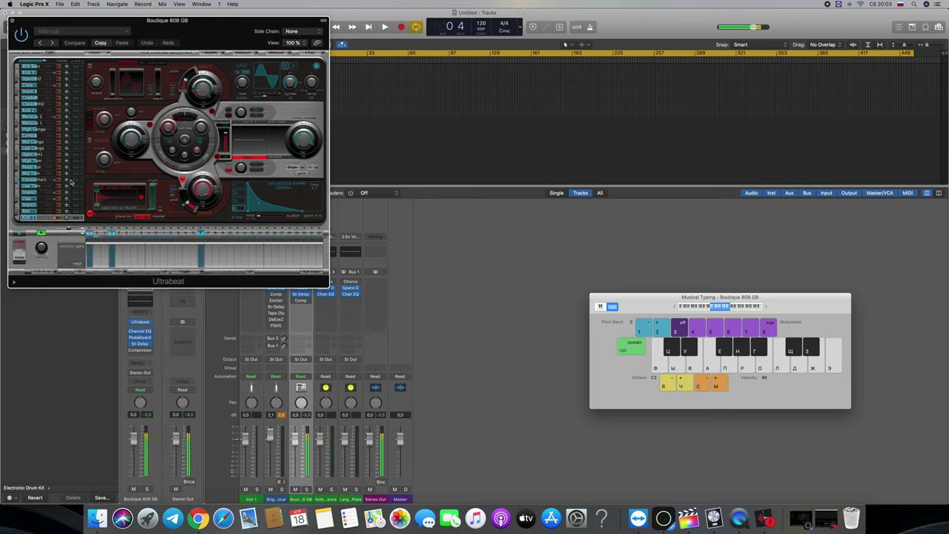
left_click(81, 31)
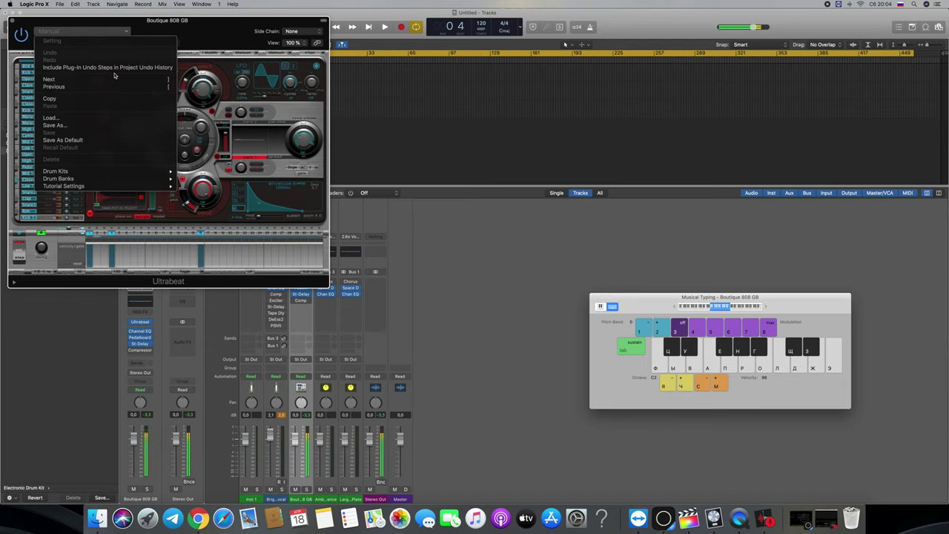
key("XF86AudioRaiseVolume")
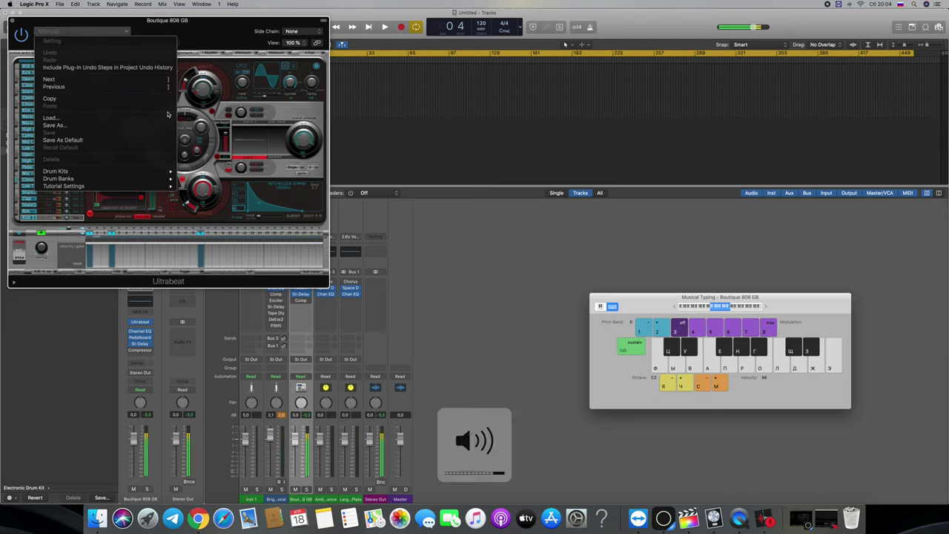
key("XF86AudioLowerVolume")
left_click(203, 33)
Lower the system volume and move the Ultrabeat window clear of the library and track headers
left_click_drag(75, 25, 253, 57)
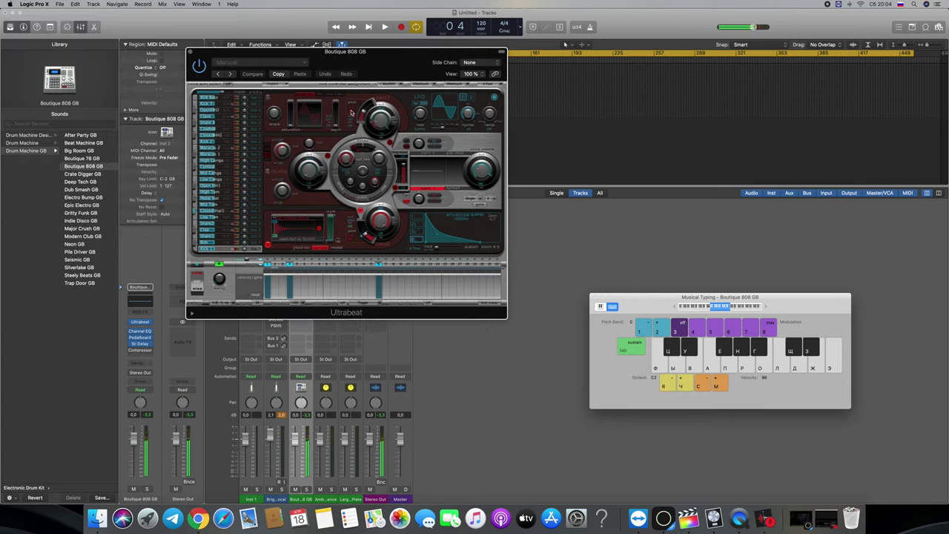
key("XF86AudioLowerVolume")
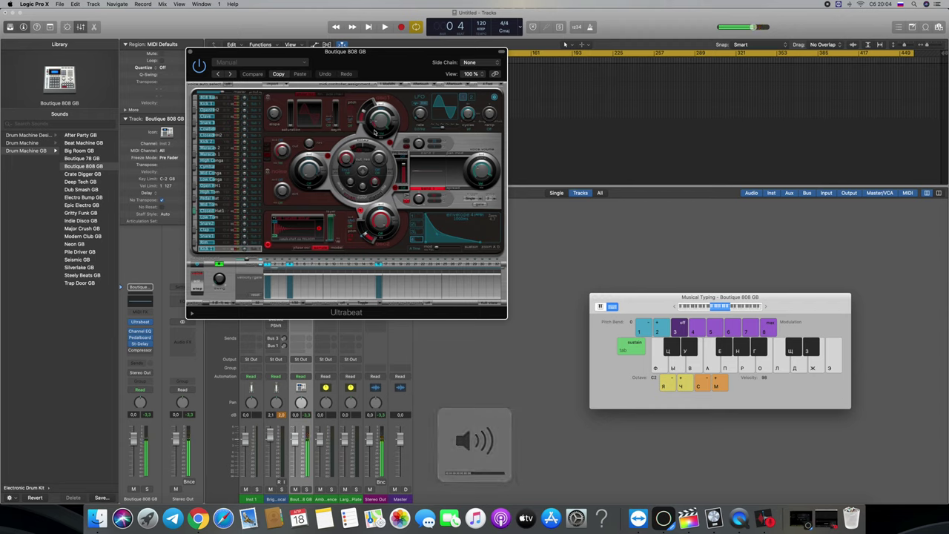
key("XF86AudioLowerVolume")
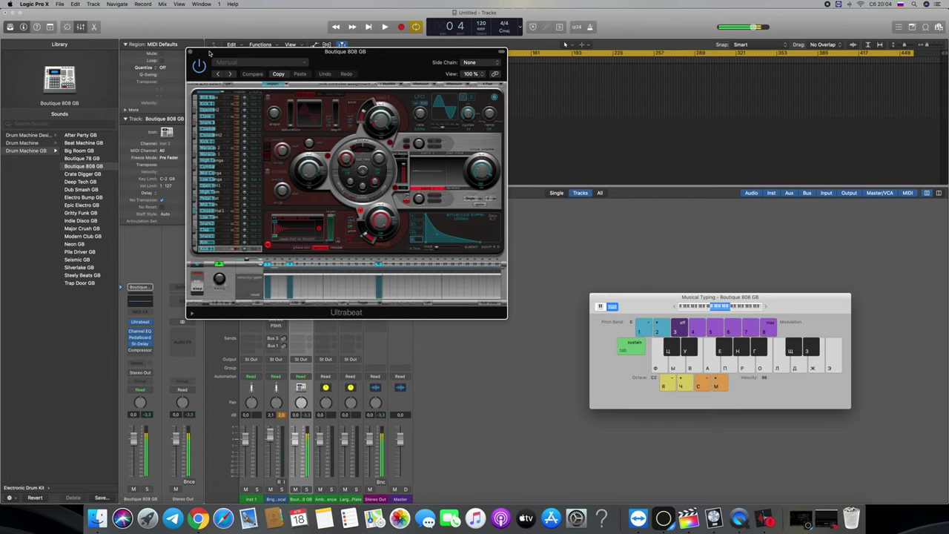
left_click_drag(206, 53, 297, 72)
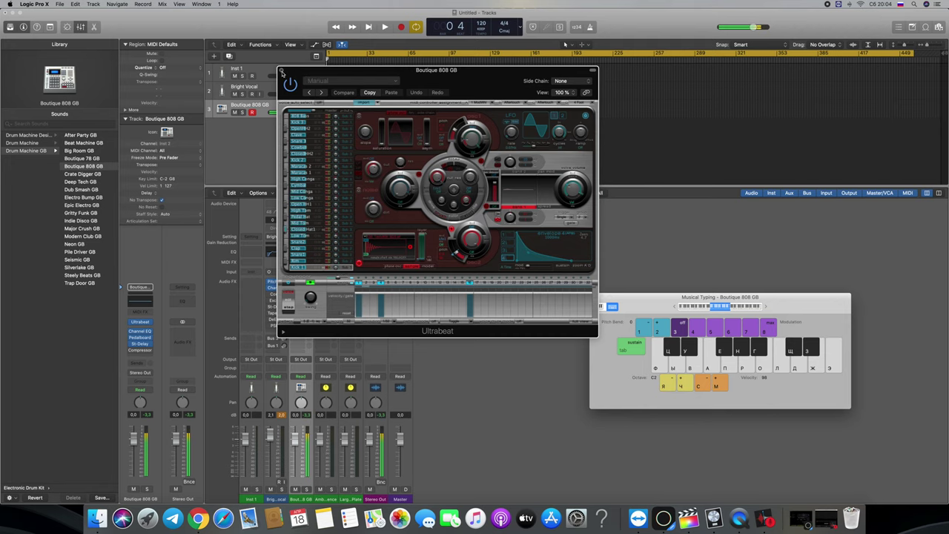
left_click_drag(304, 78, 376, 94)
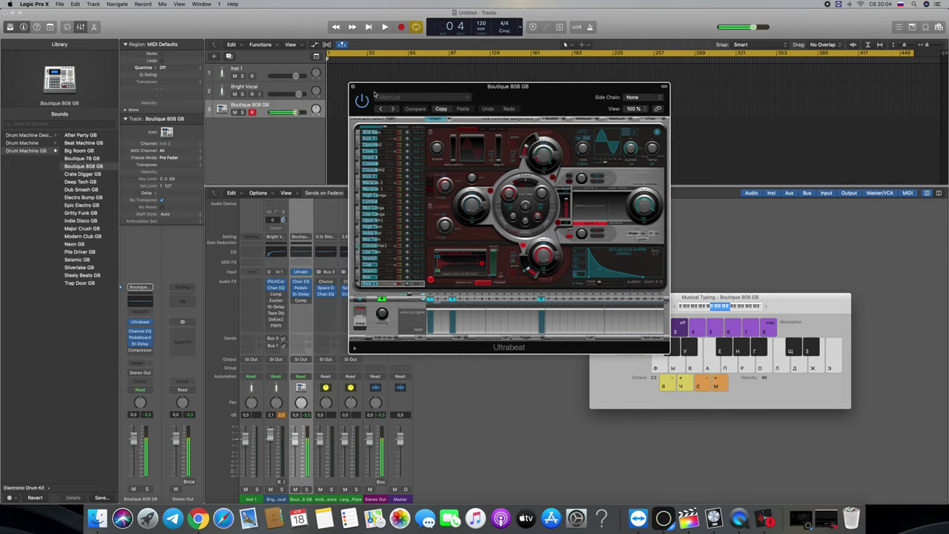
Start playback and browse the Drum Kits presets in Ultrabeat's settings without loading one
key("space")
left_click(440, 100)
left_click(440, 100)
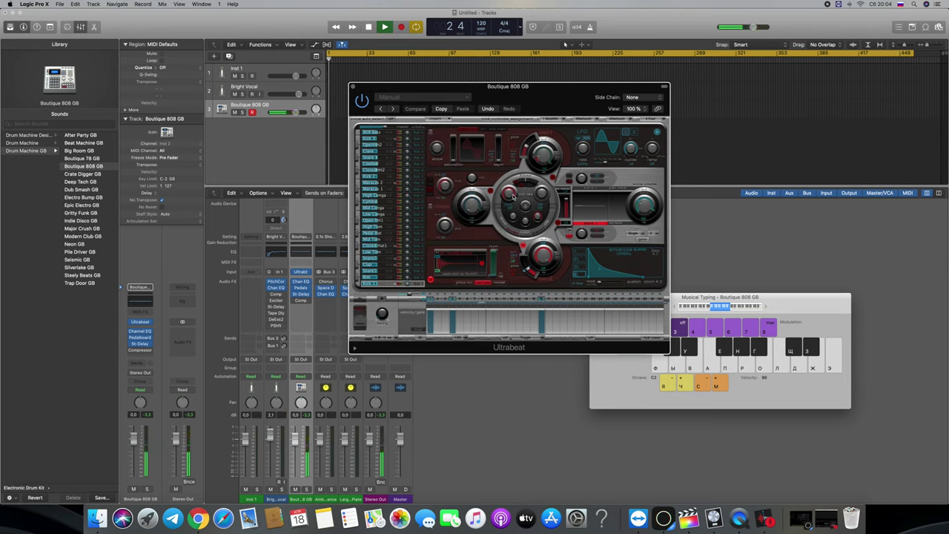
left_click(434, 100)
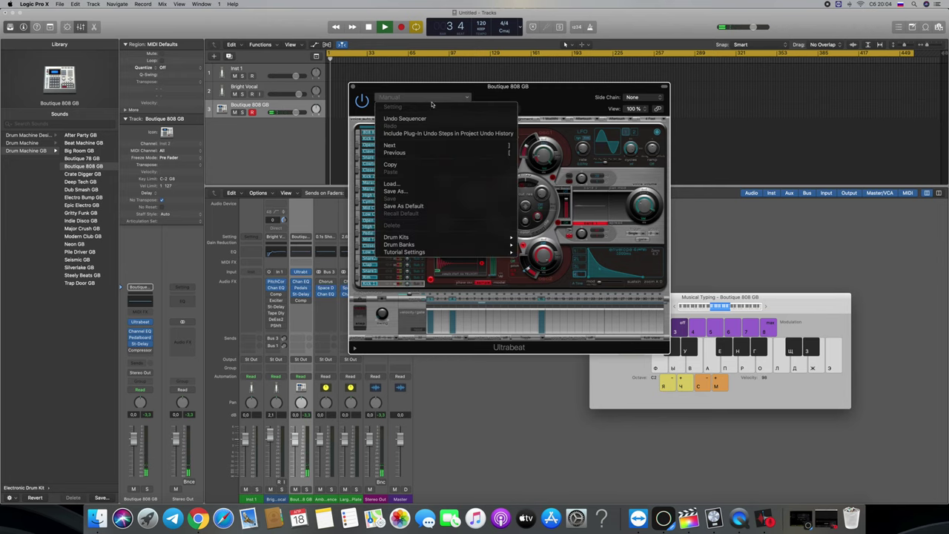
mouse_move(426, 247)
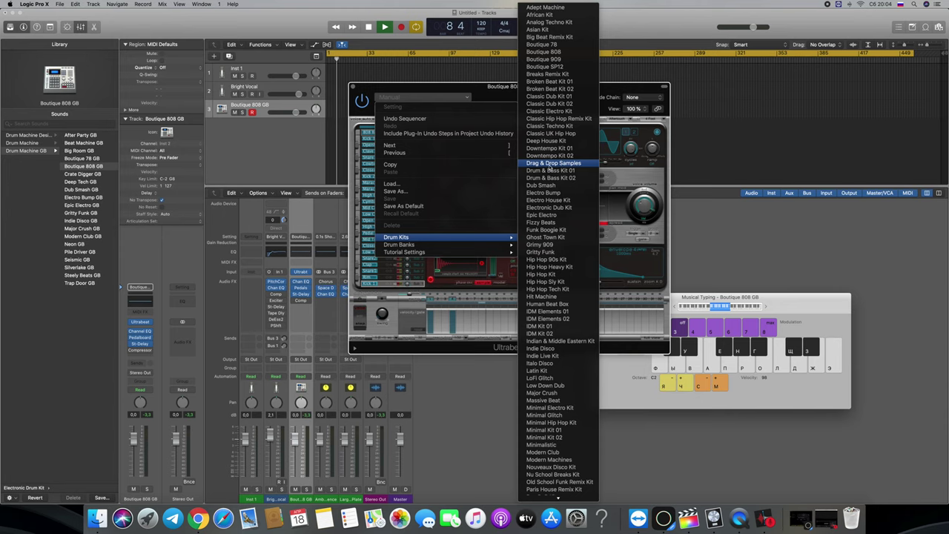
left_click(82, 28)
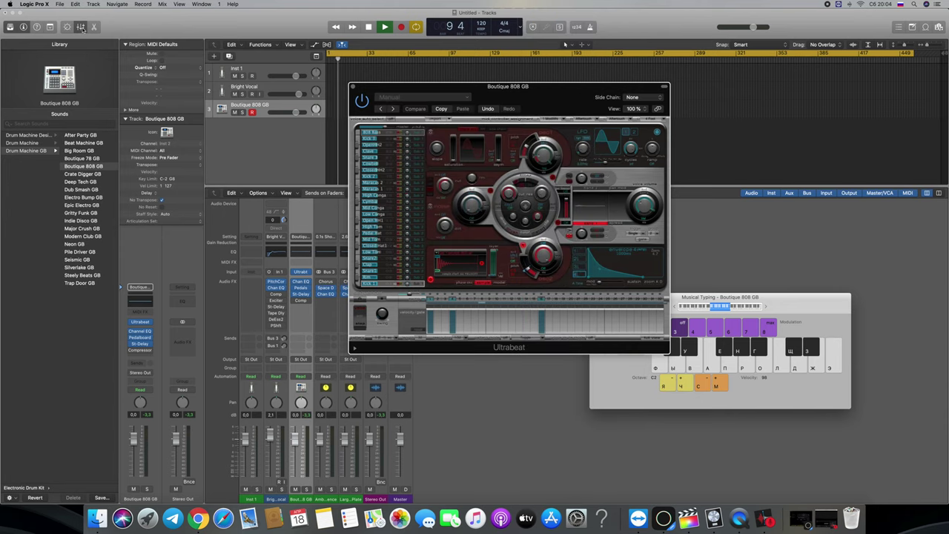
left_click(81, 28)
left_click(82, 27)
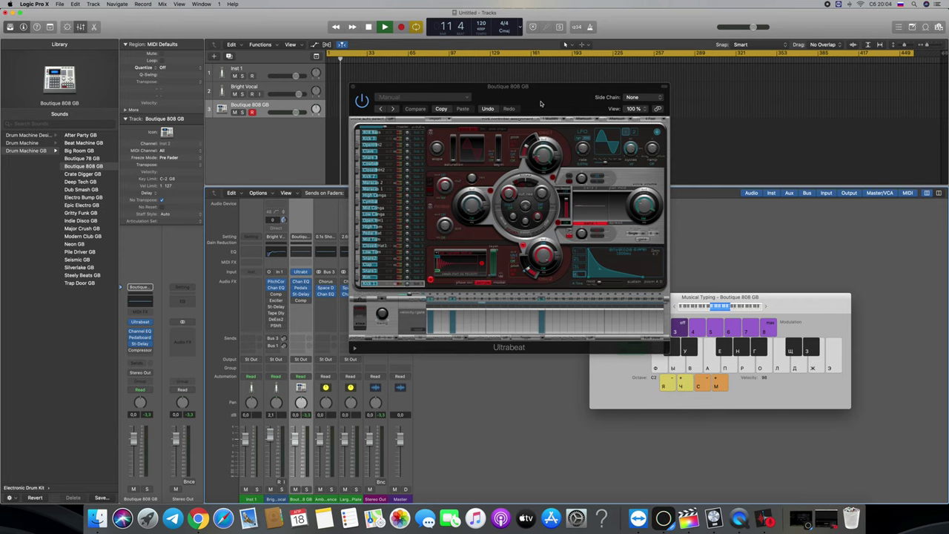
left_click_drag(541, 103, 529, 110)
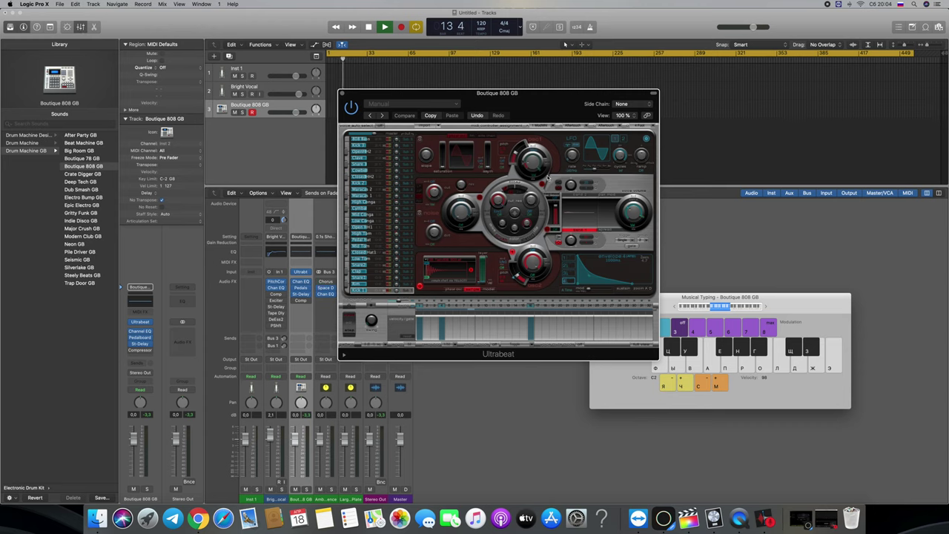
left_click(449, 104)
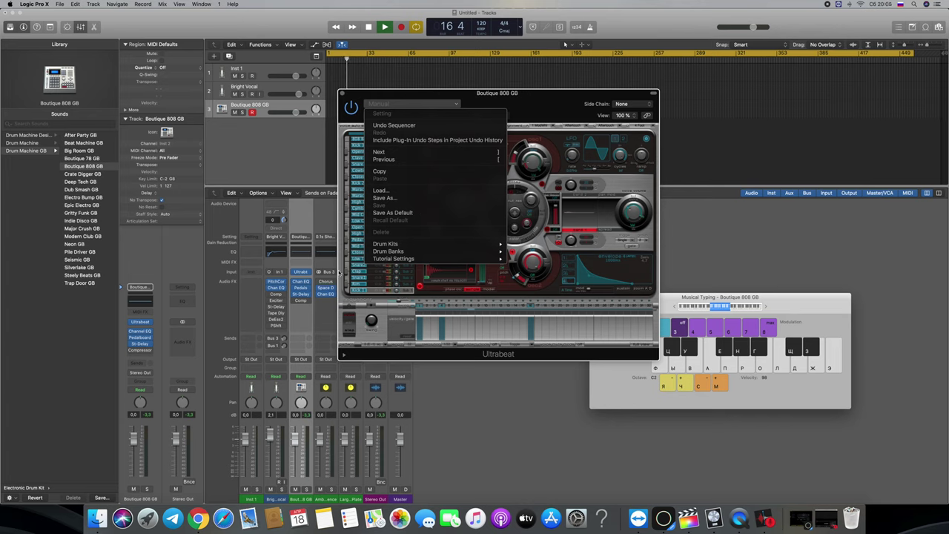
left_click(302, 276)
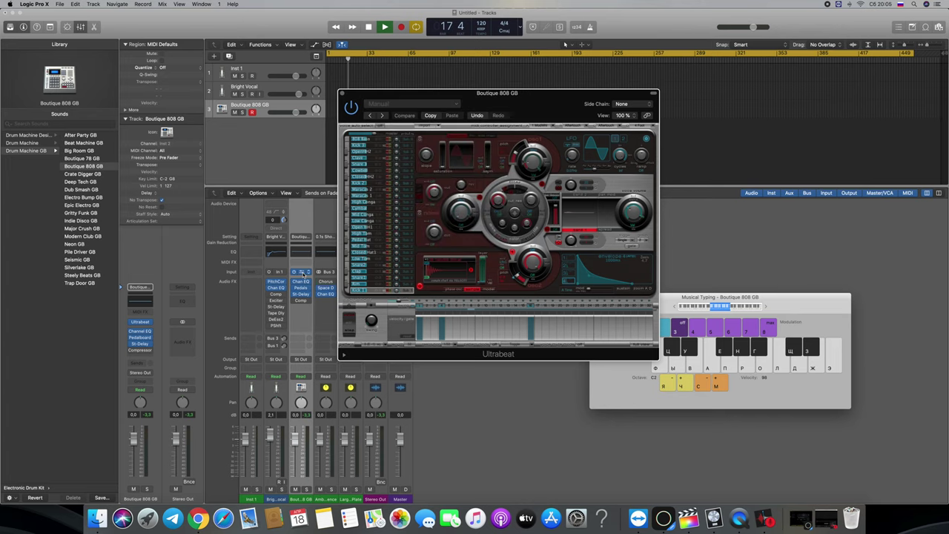
Reload Ultrabeat (Drum Synth) as Stereo on the drum track's instrument slot and test its sounds with Musical Typing
left_click(308, 274)
mouse_move(328, 308)
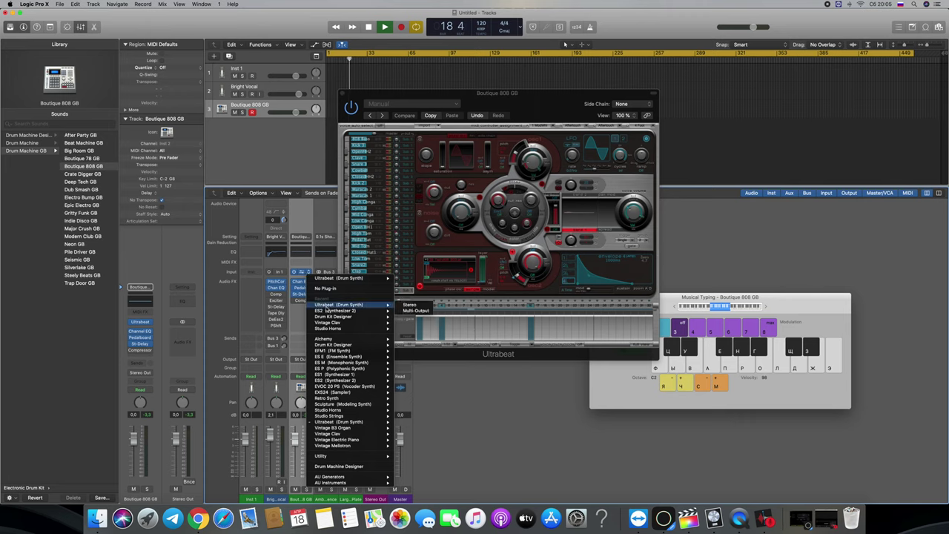
left_click(413, 305)
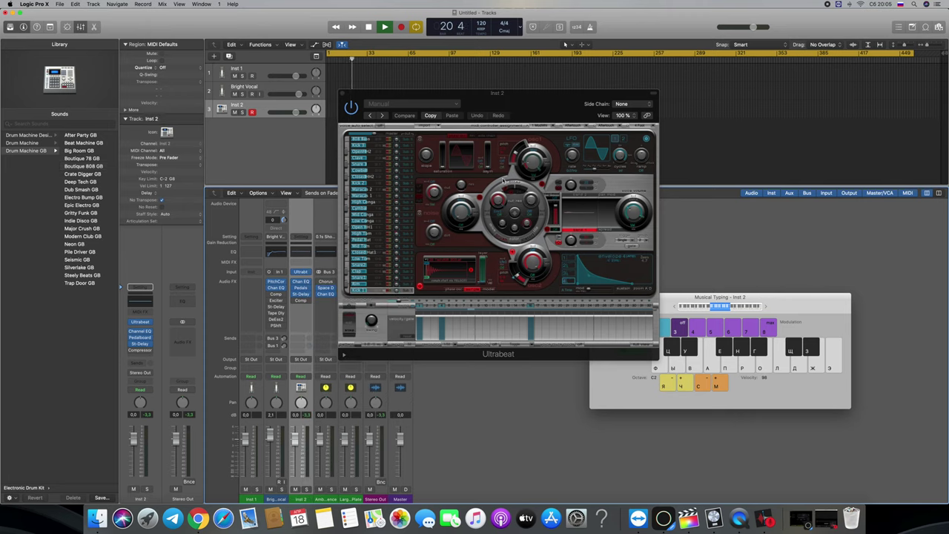
key("f")
key("g")
key("g")
key("g")
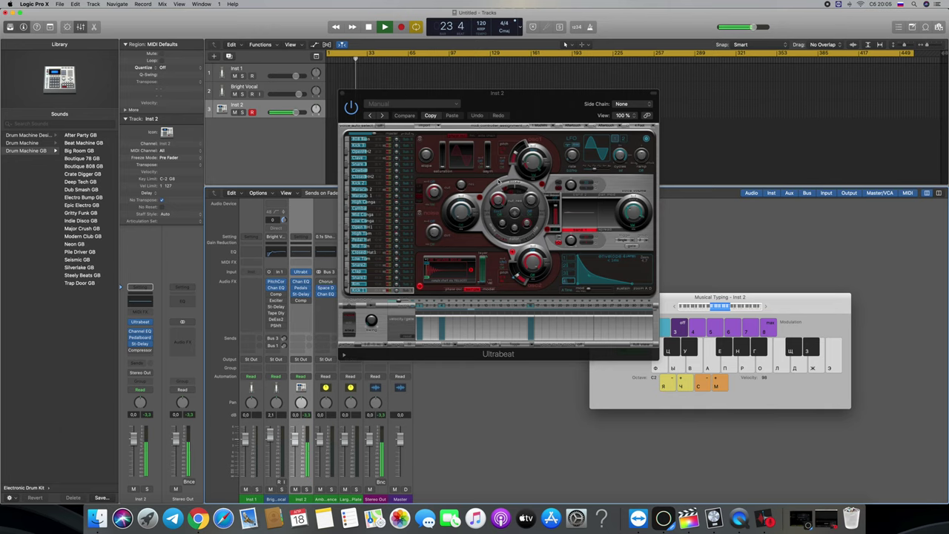
Load the Hip Hop 90s Kit from Ultrabeat's Drum Kits and play a few of its sounds
left_click(417, 106)
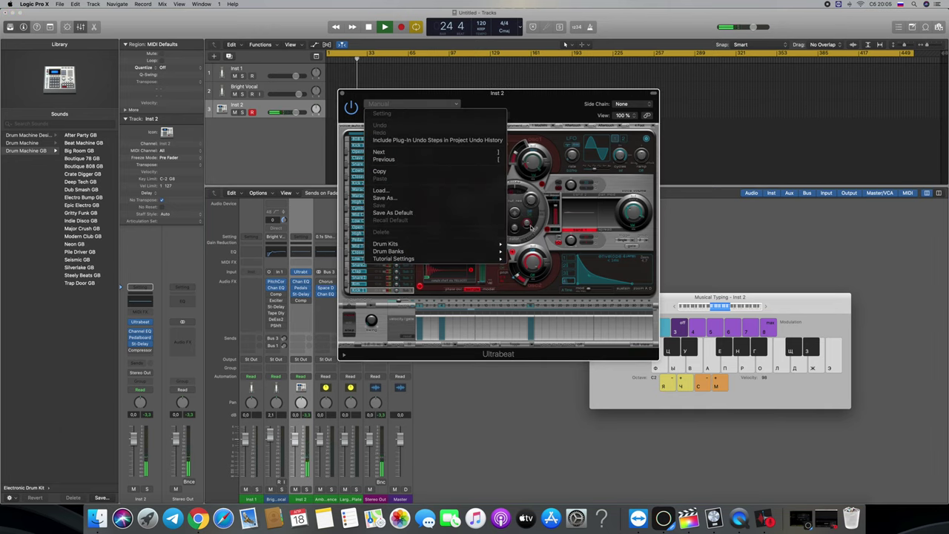
mouse_move(473, 253)
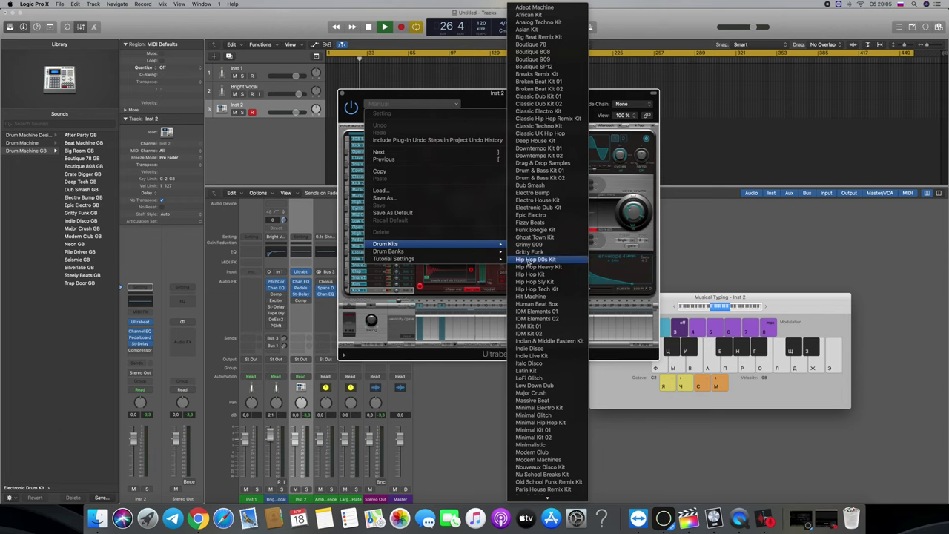
left_click(528, 259)
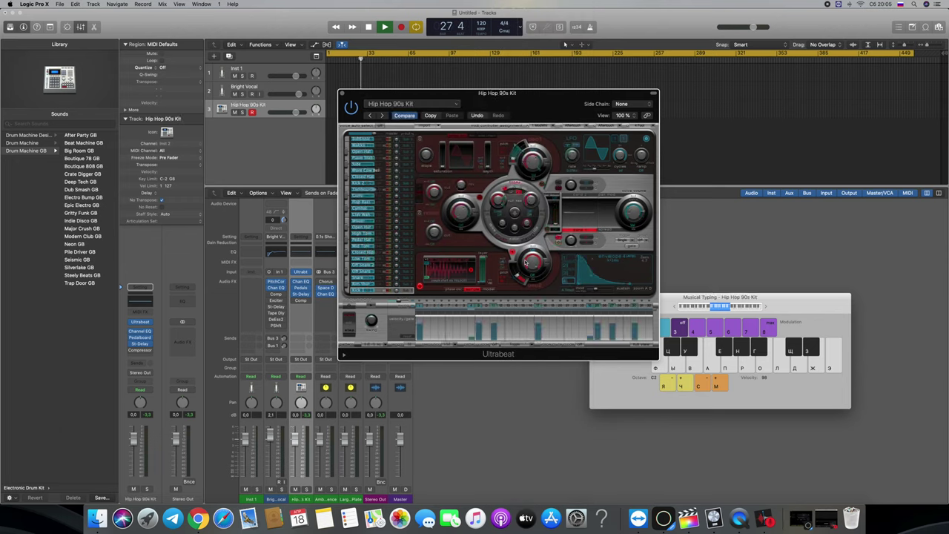
key("f")
key("g")
key("f")
key("g")
key("f")
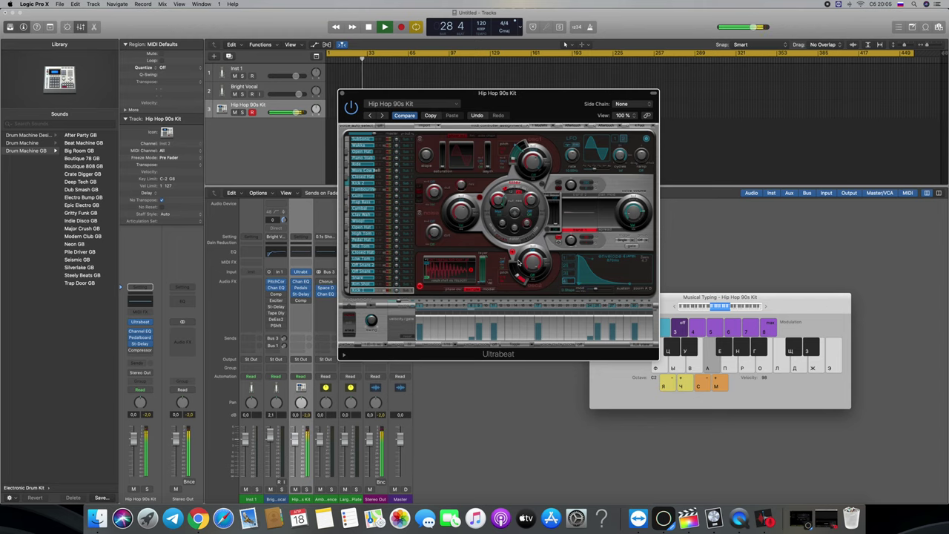
key("g")
key("f")
Turn off the cycle area and return the playhead to the start of the project, with Ultrabeat moved aside
left_click_drag(515, 95, 598, 97)
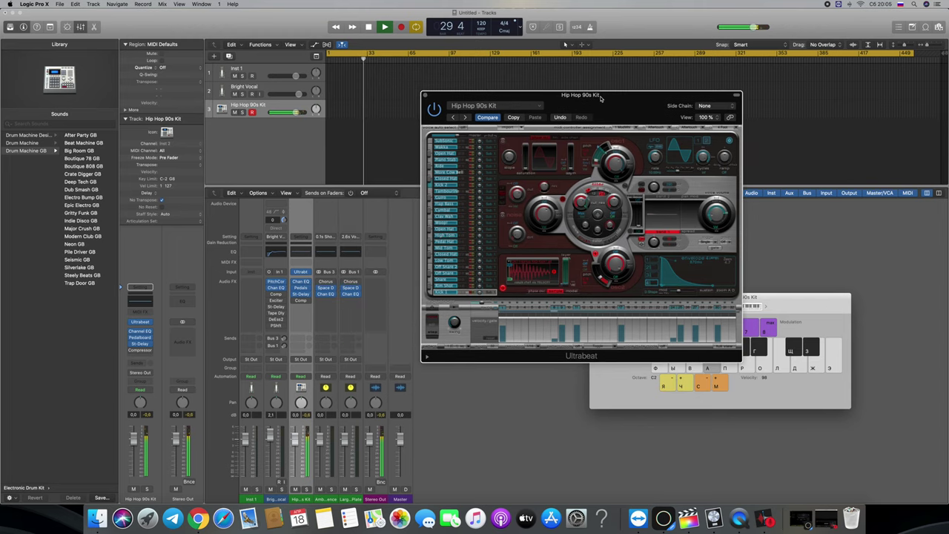
left_click(369, 59)
left_click_drag(369, 59, 327, 59)
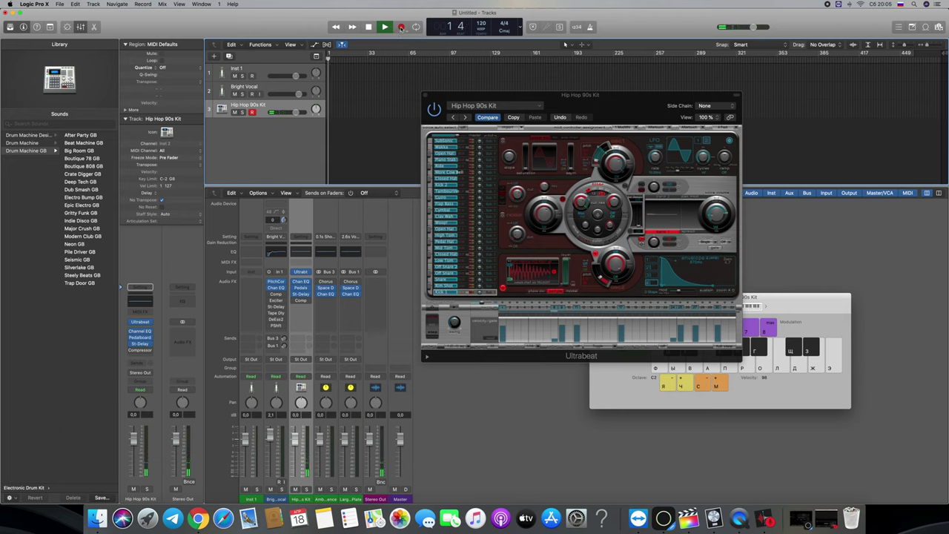
Record a short drum pattern on the Hip Hop 90s Kit track from bar 1 by alternating two Musical Typing notes
left_click(401, 27)
key("g")
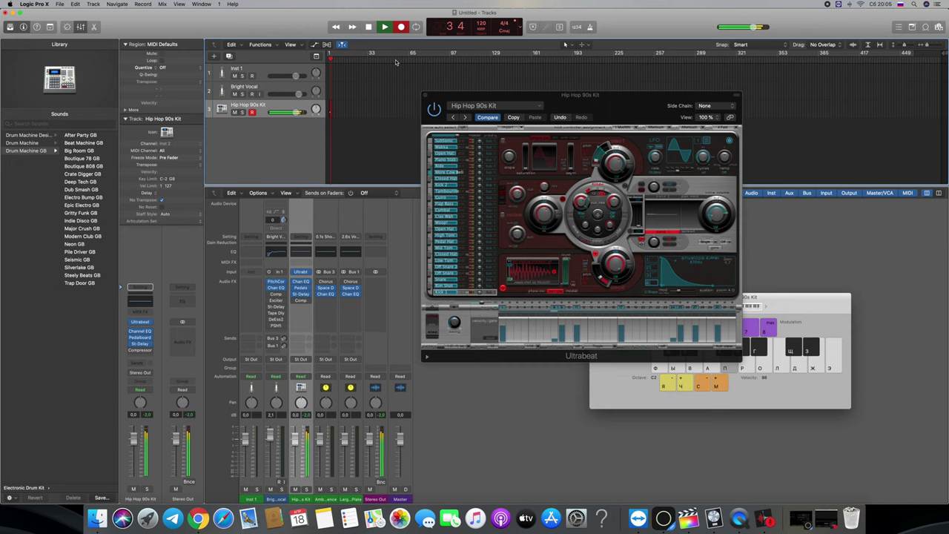
key("f")
key("g")
key("space")
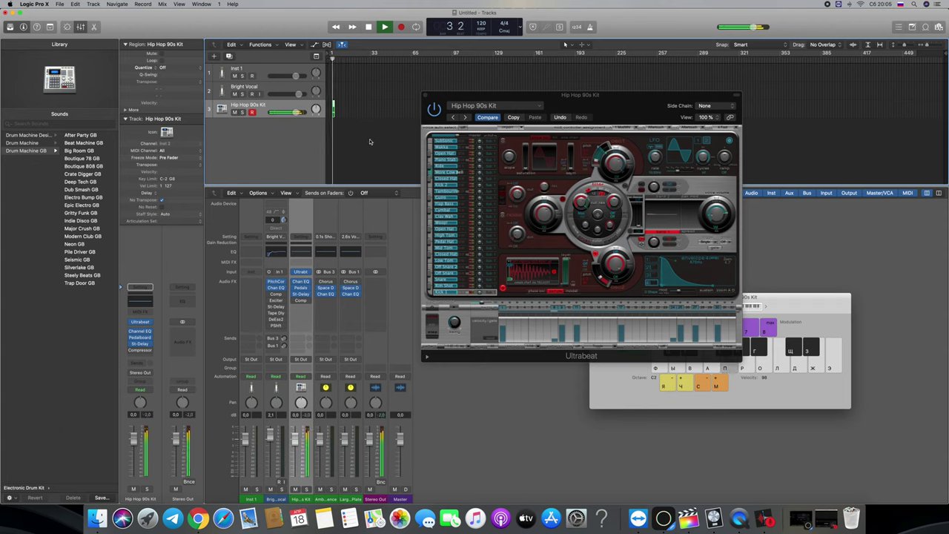
Stop playback, then set the audio output device to Scarlett Solo USB and apply the change
key("space")
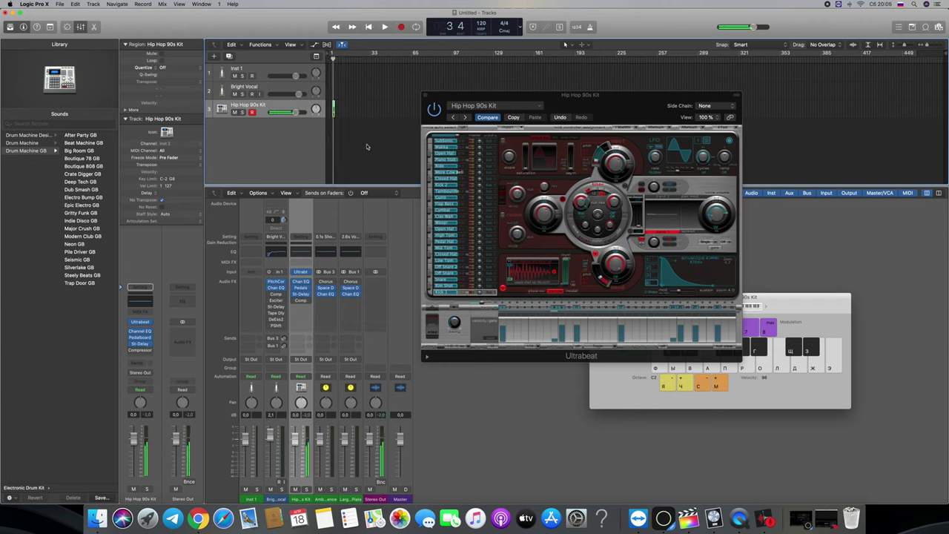
key("super+comma")
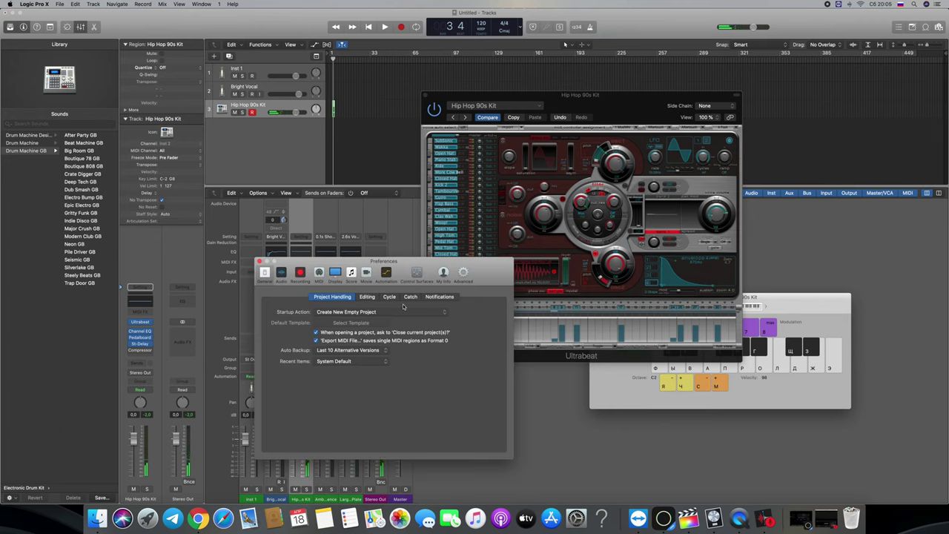
left_click(299, 273)
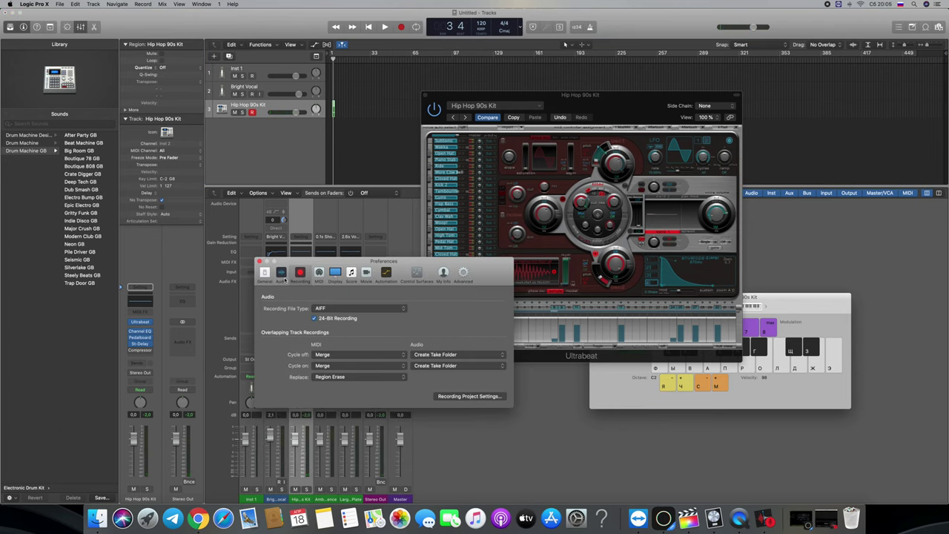
left_click(283, 279)
left_click(349, 320)
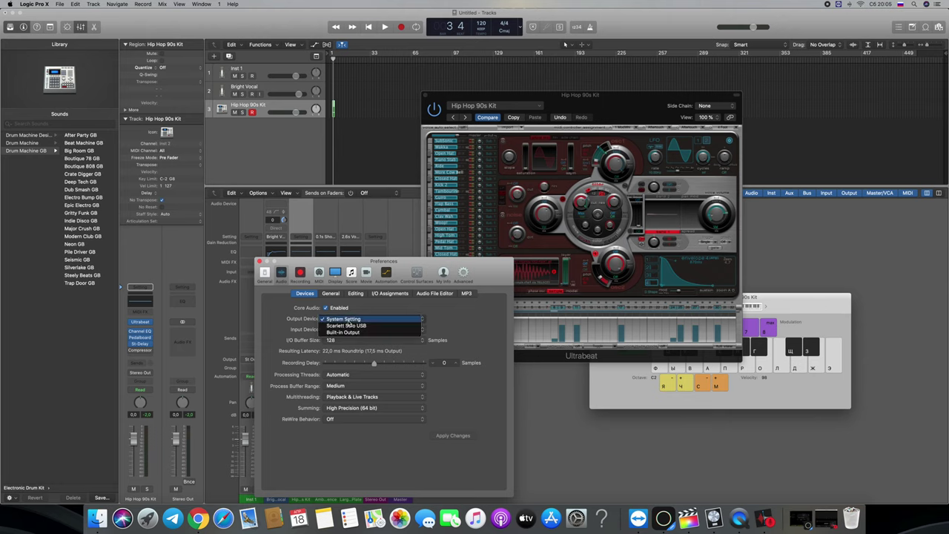
left_click(370, 327)
left_click(461, 436)
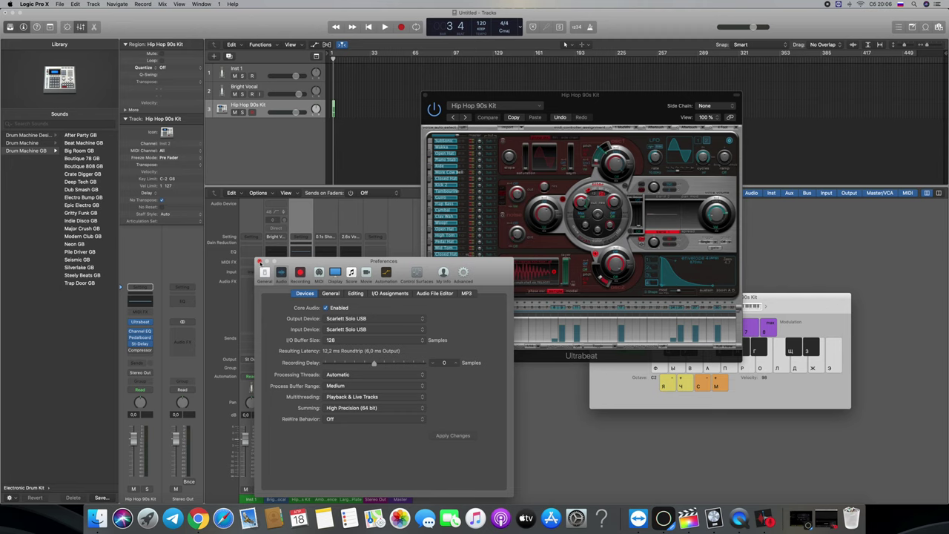
left_click(259, 263)
Play a few Hip Hop 90s Kit notes with Musical Typing and raise the system volume
key("f")
key("g")
key("h")
key("h")
key("XF86AudioRaiseVolume")
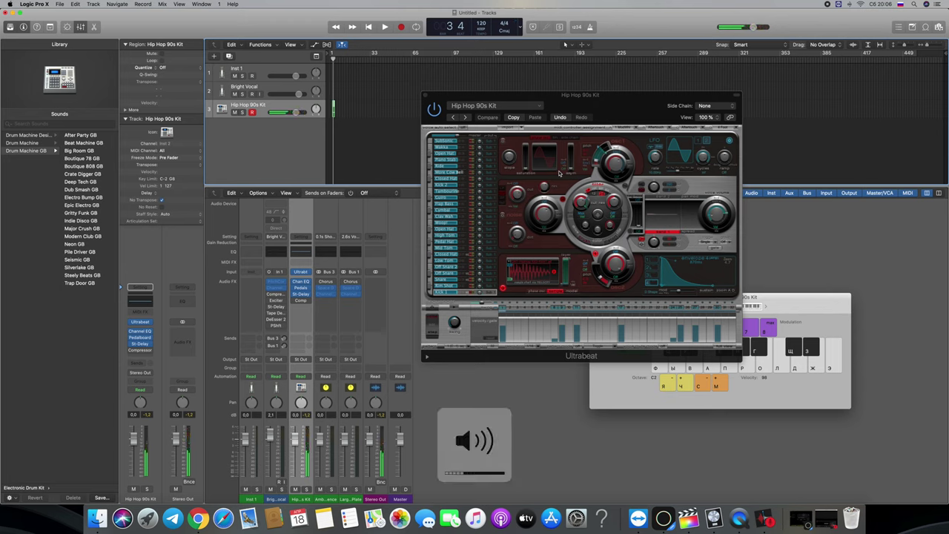
key("XF86AudioRaiseVolume")
key("XF86AudioRaiseVolume")
key("XF86AudioRaiseVolume")
key("XF86AudioRaiseVolume")
key("XF86AudioRaiseVolume")
Audition the kit's neighbouring drum sounds at the raised volume by playing them repeatedly with Musical Typing
key("g")
key("h")
key("g")
key("h")
key("g")
key("h")
key("g")
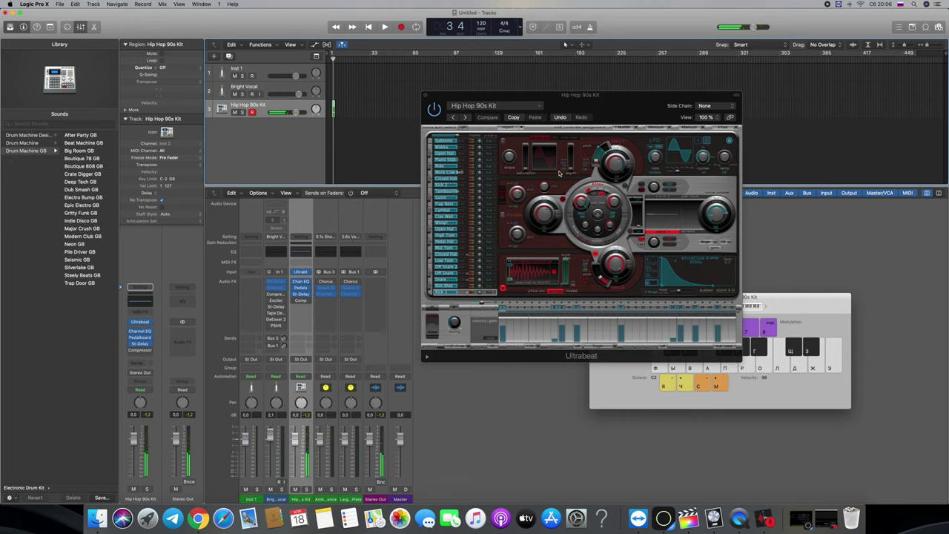
key("g")
key("g")
key("g")
key("g")
key("f")
key("j")
key("j")
key("h")
key("h")
key("j")
key("j")
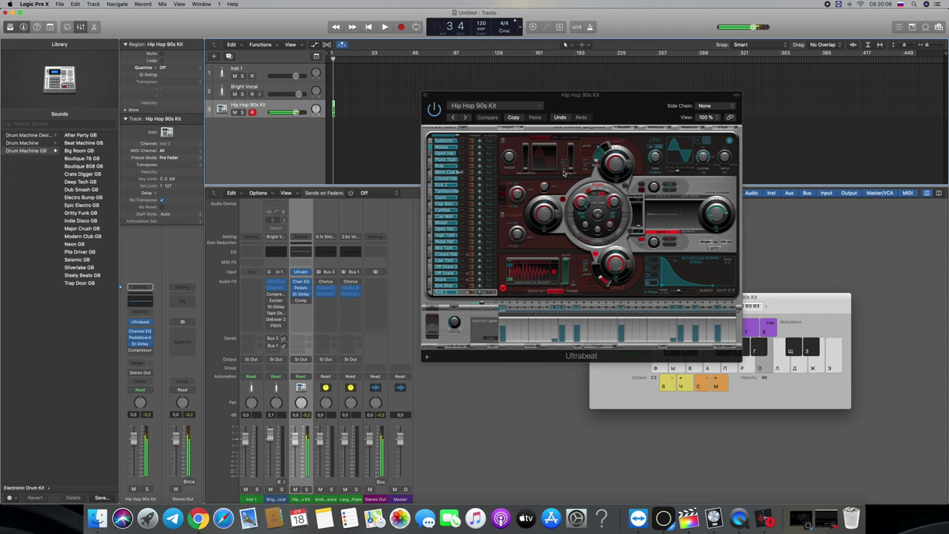
key("h")
key("j")
key("h")
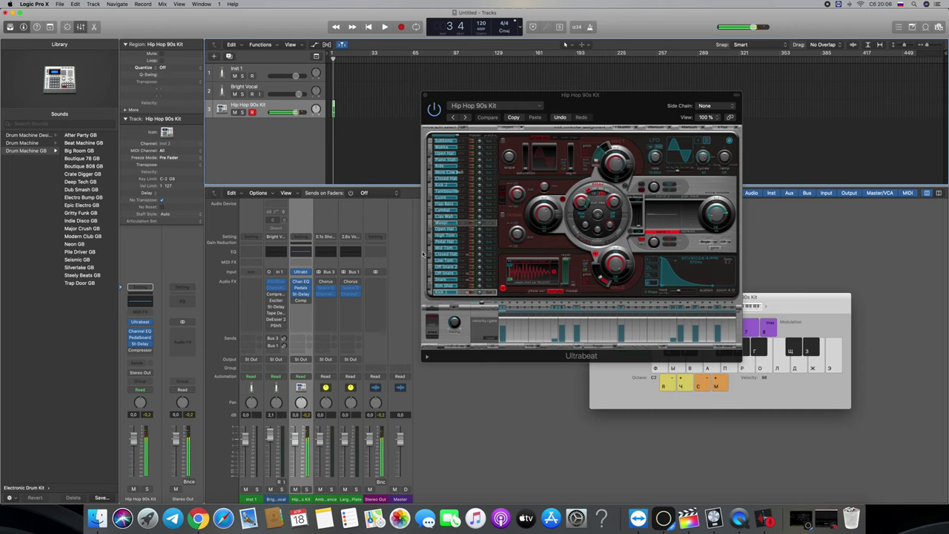
left_click(404, 242)
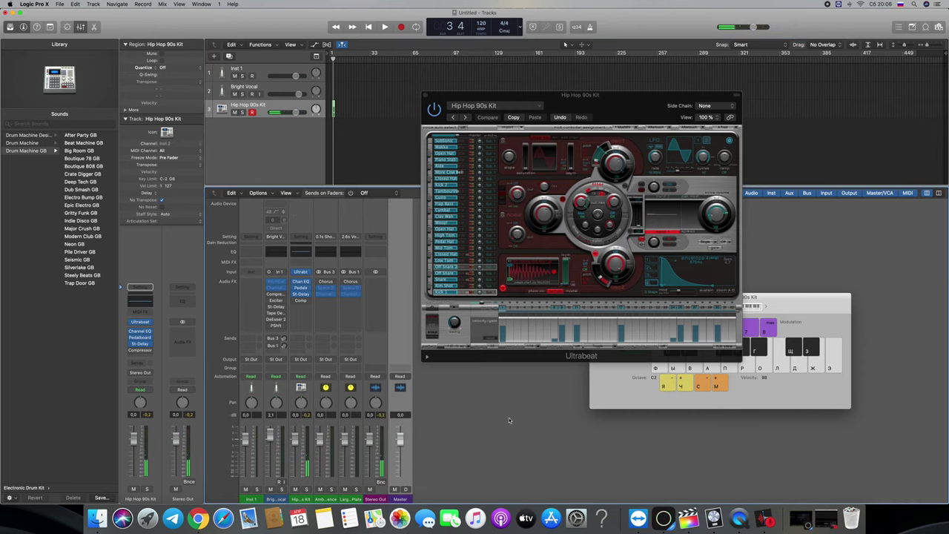
left_click(496, 396)
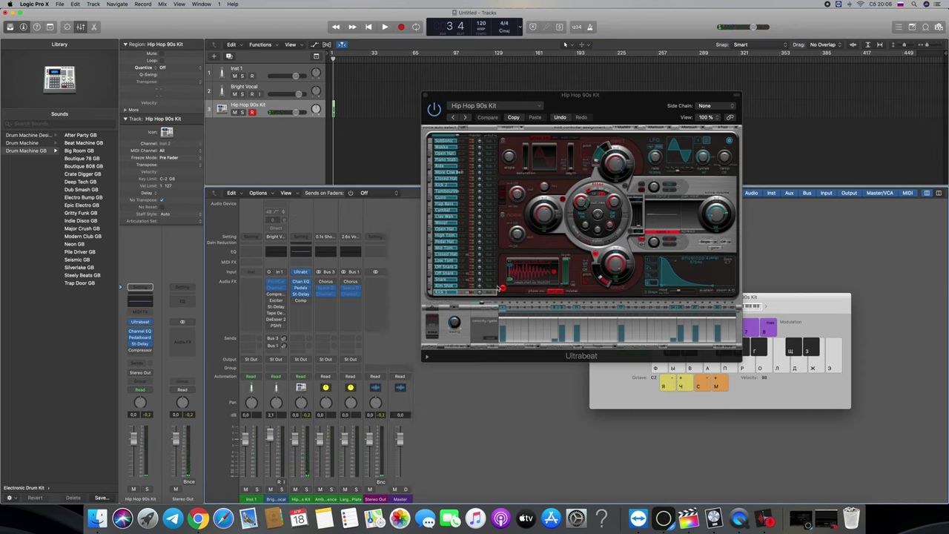
Switch the audio output device back to System Setting, apply it and test a drum note
key("super+comma")
left_click(380, 321)
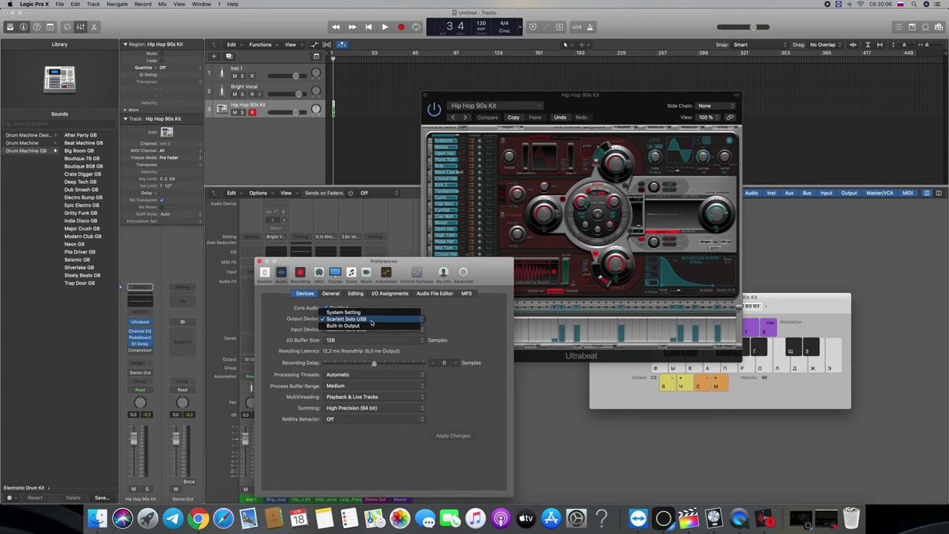
left_click(350, 312)
left_click(453, 436)
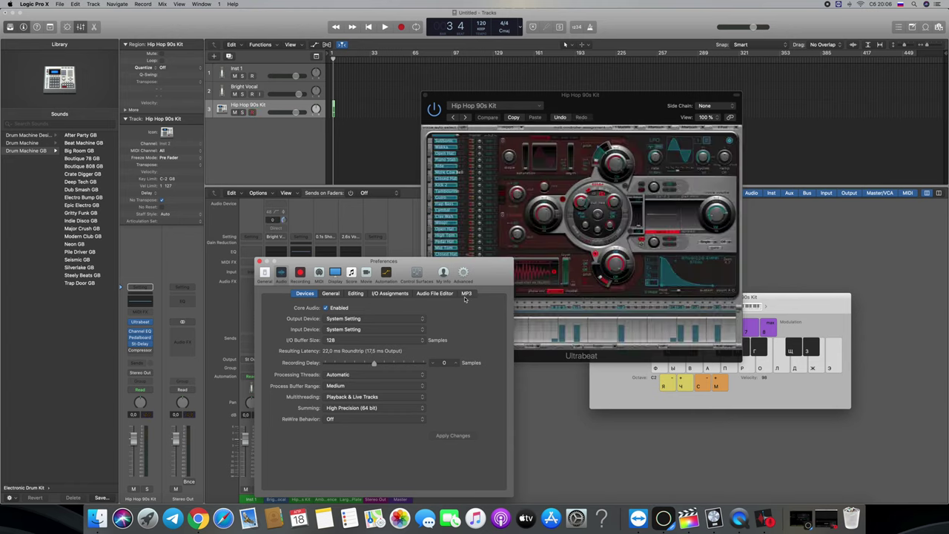
key("g")
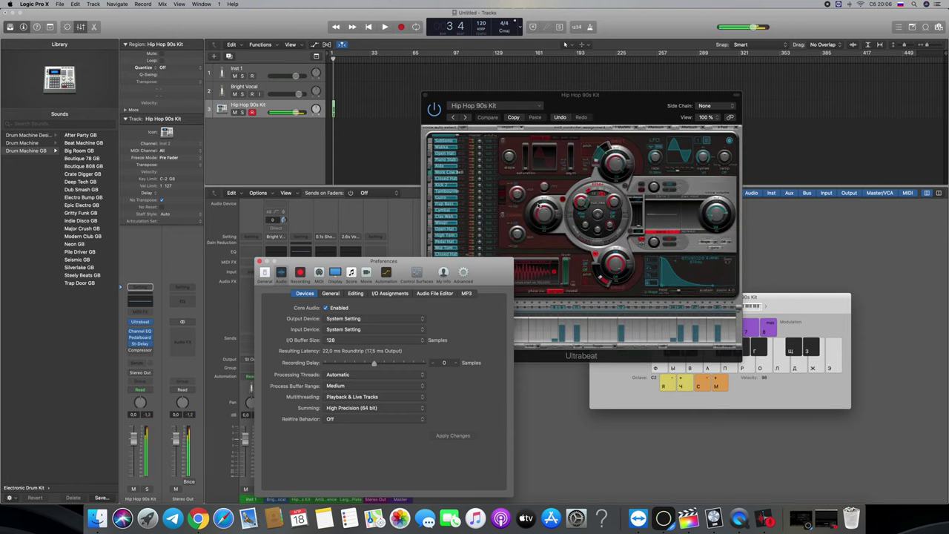
left_click(259, 261)
Reposition the Ultrabeat window and rehearse a beat by alternating two Musical Typing notes
left_click_drag(570, 103, 537, 113)
key("f")
key("g")
key("f")
key("g")
key("f")
key("g")
key("f")
key("g")
Try recording a two-note drum pattern from around bar 12 with the metronome, and undo the take
left_click_drag(334, 60, 343, 60)
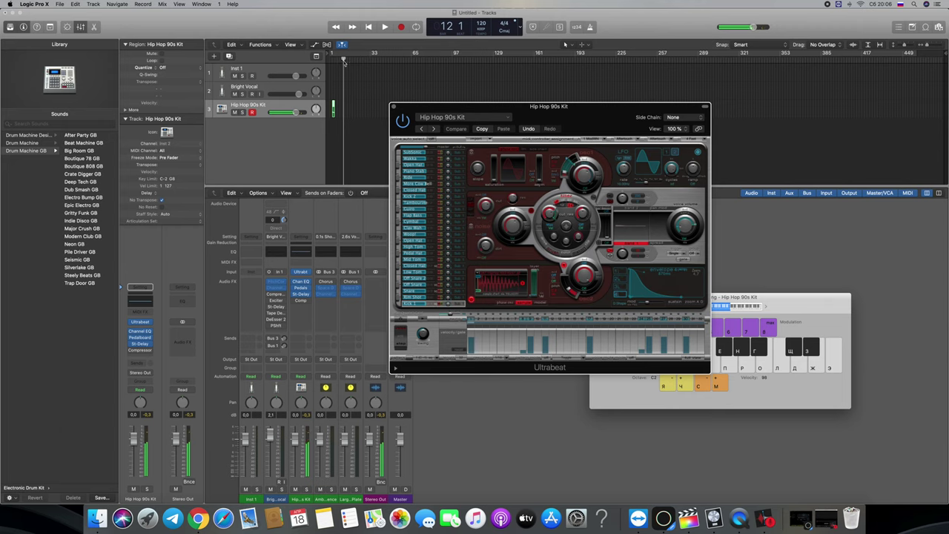
key("space")
key("g")
key("f")
key("g")
left_click(590, 27)
key("f")
key("g")
key("f")
key("g")
key("f")
key("f")
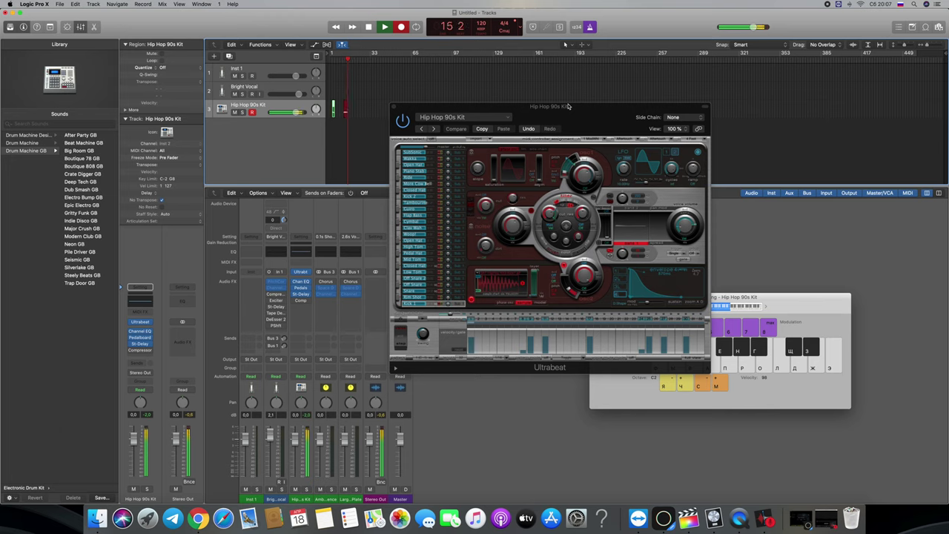
key("space")
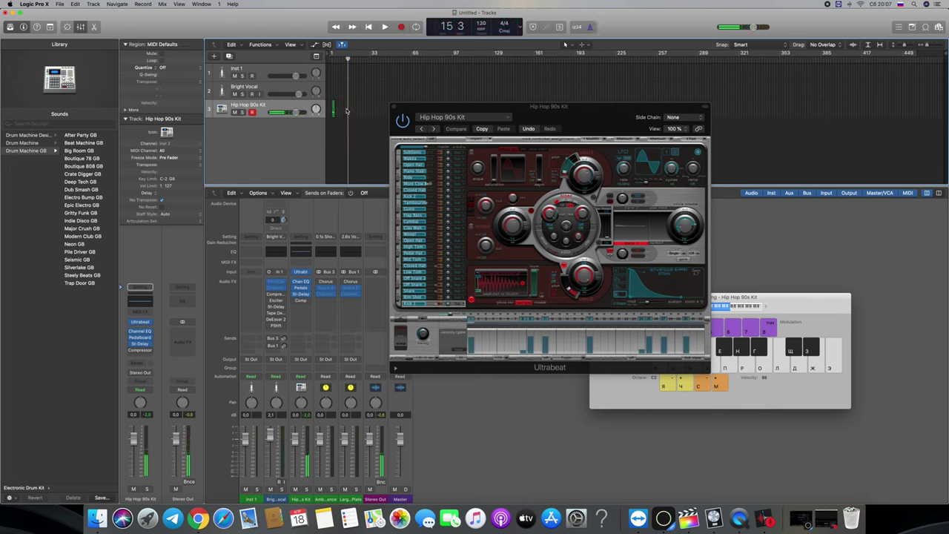
key("super+z")
Play the project from bar 11 with the metronome on and rehearse the two-note drum pattern along with it
key("f")
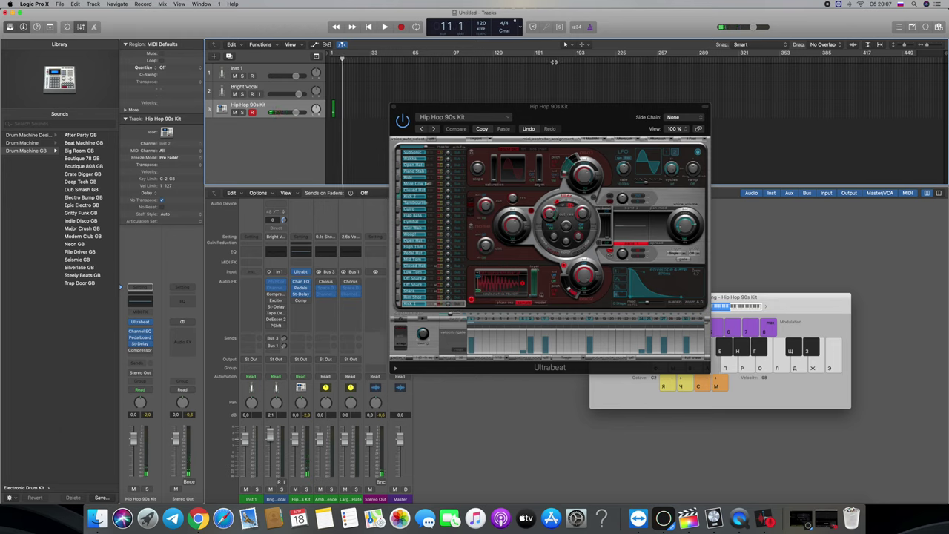
key("space")
key("f")
left_click(590, 27)
key("g")
key("f")
key("g")
key("f")
key("g")
key("f")
key("g")
key("f")
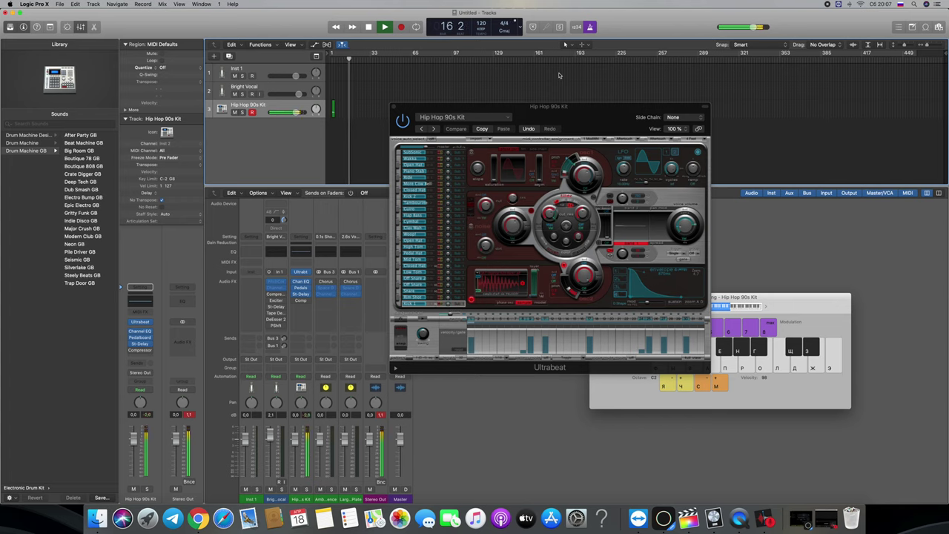
key("f")
key("f")
key("g")
key("f")
key("g")
key("f")
key("g")
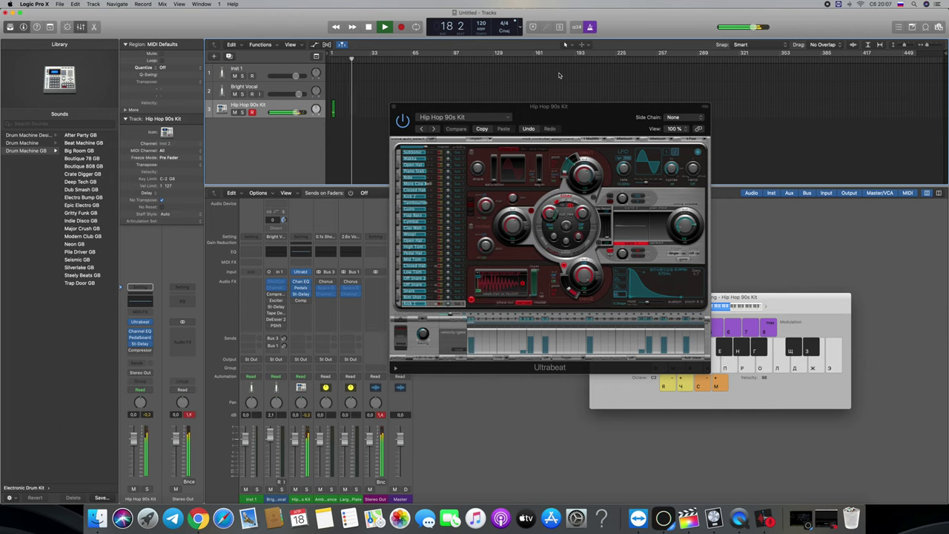
key("f")
key("g")
key("g")
key("f")
key("g")
key("f")
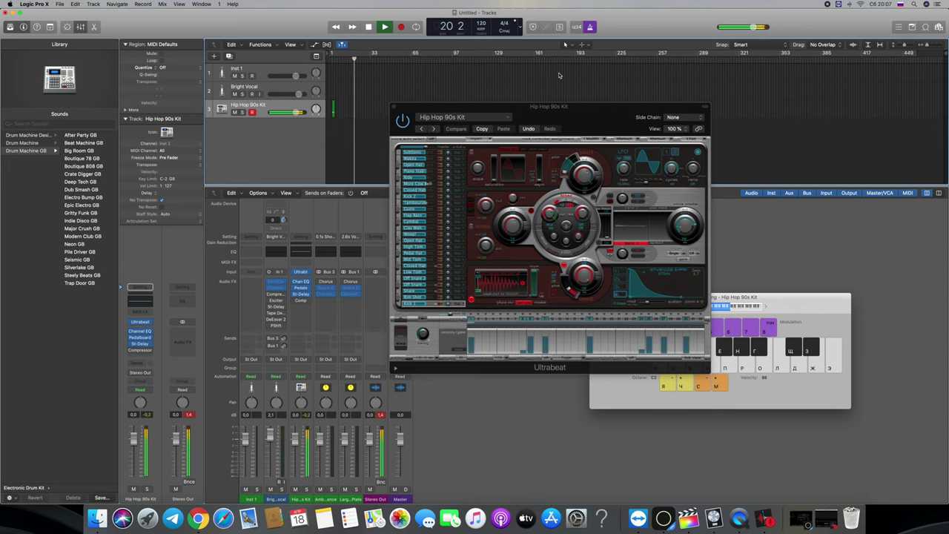
key("g")
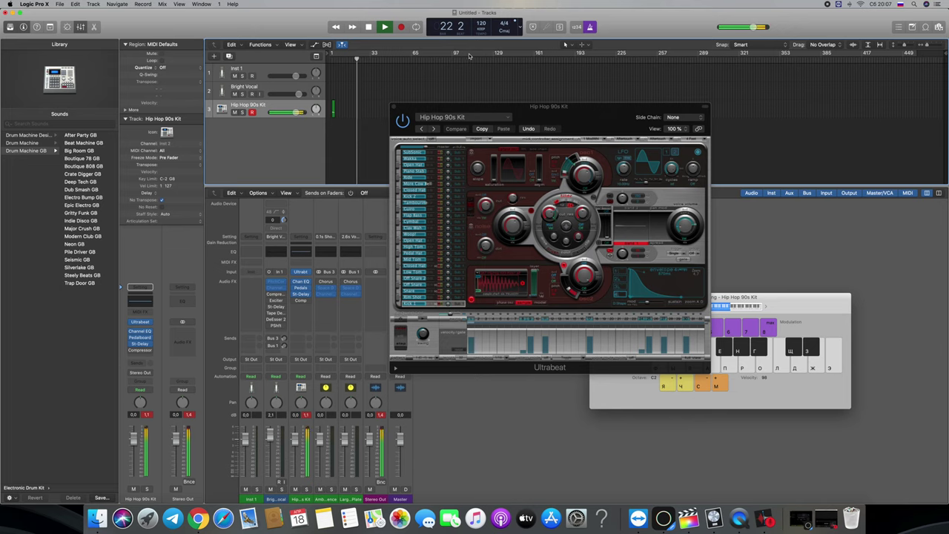
Record the two-note drum pattern on the Hip Hop 90s Kit track from bar 23 to bar 26
left_click(402, 28)
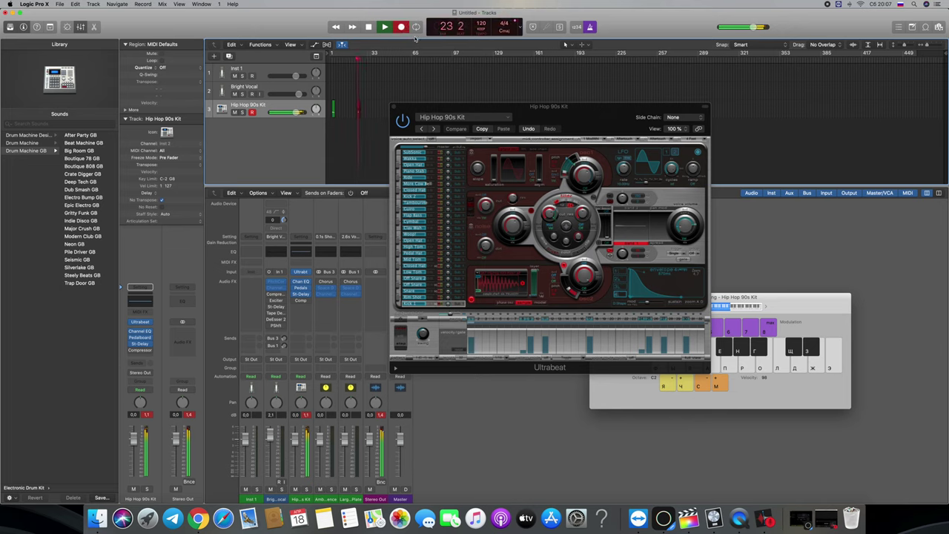
key("f")
key("f")
key("f")
key("f")
key("f")
key("f")
key("space")
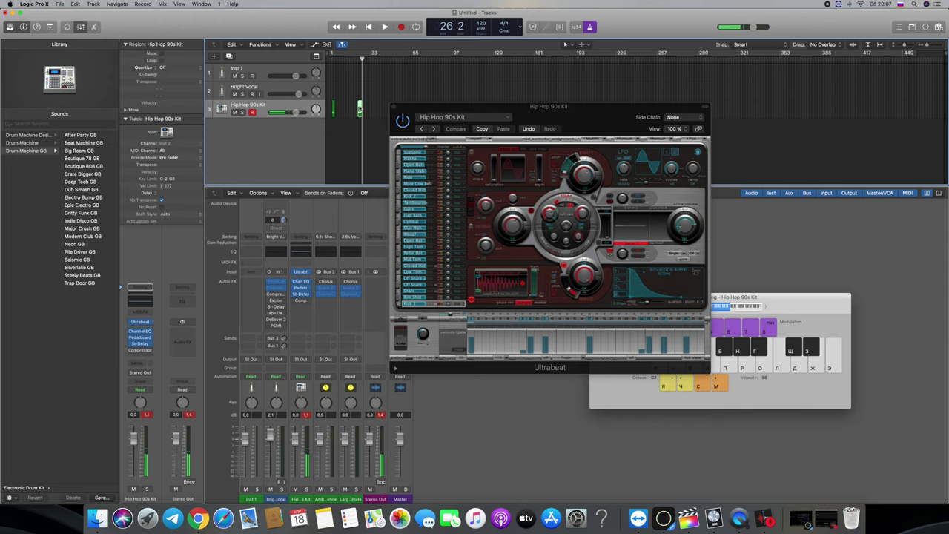
Play back the new drum take from bar 23 and play a few notes over it
key("space")
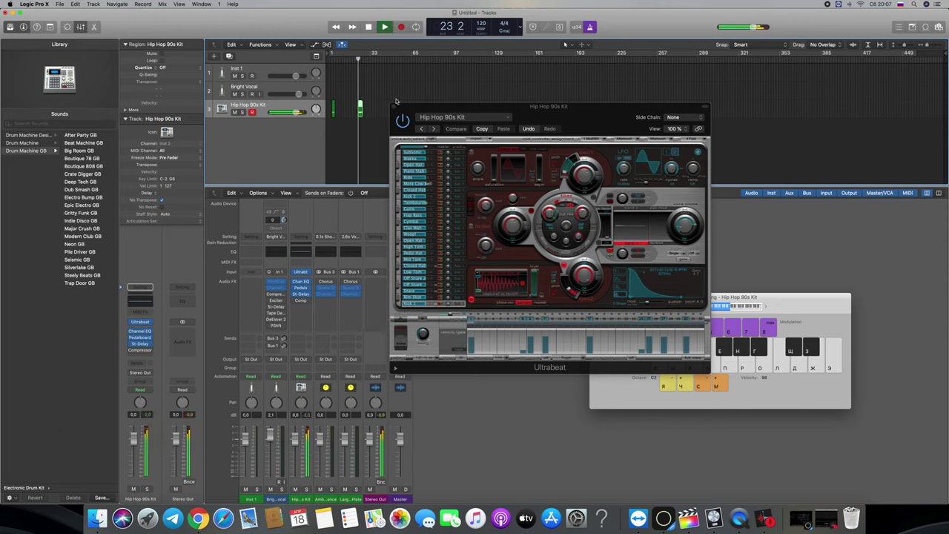
key("g")
key("f")
key("f")
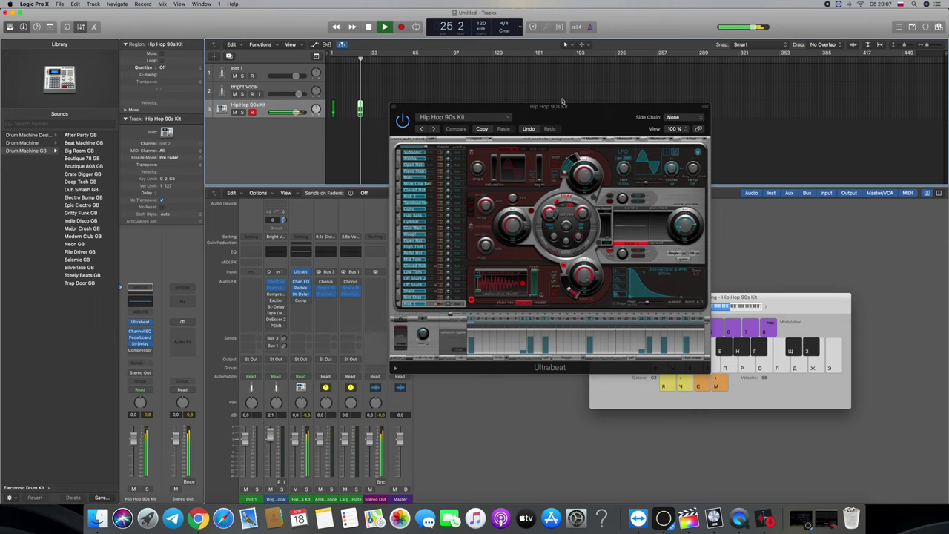
key("f")
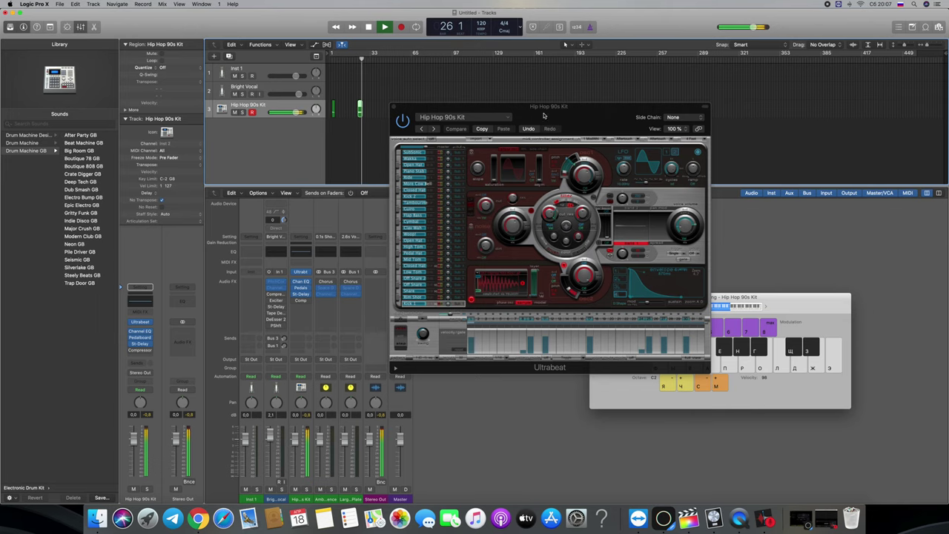
Open the new drum region in the Piano Roll, move Musical Typing aside and delete the stray notes at the region's end
double_click(361, 109)
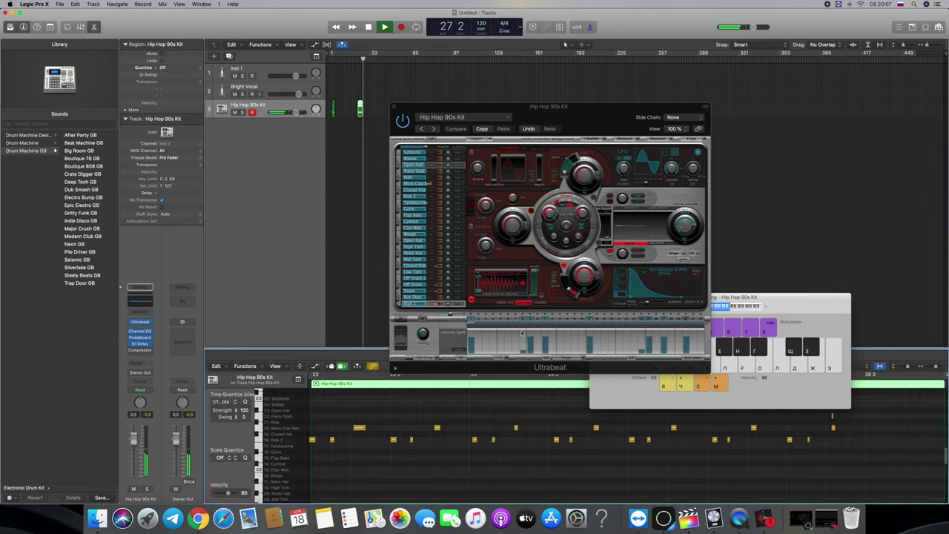
left_click_drag(810, 310, 427, 295)
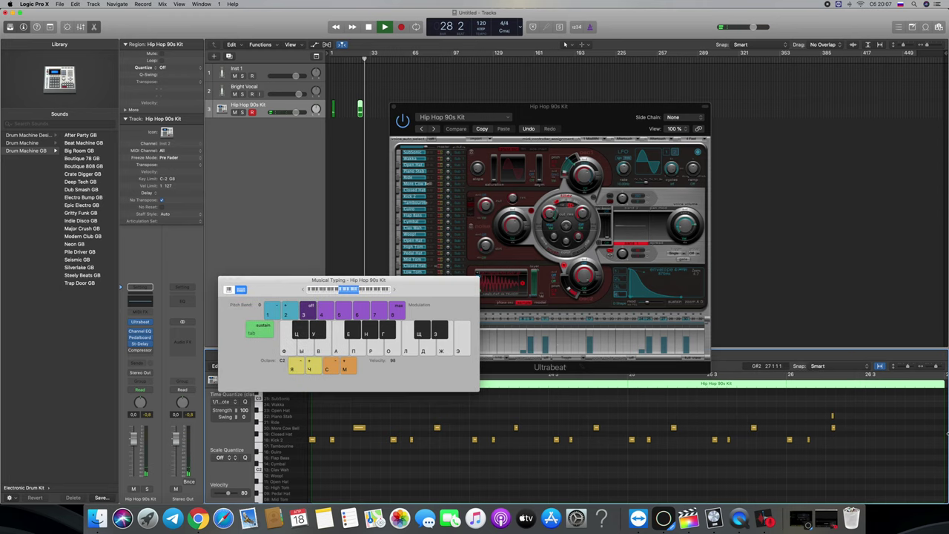
key("Delete")
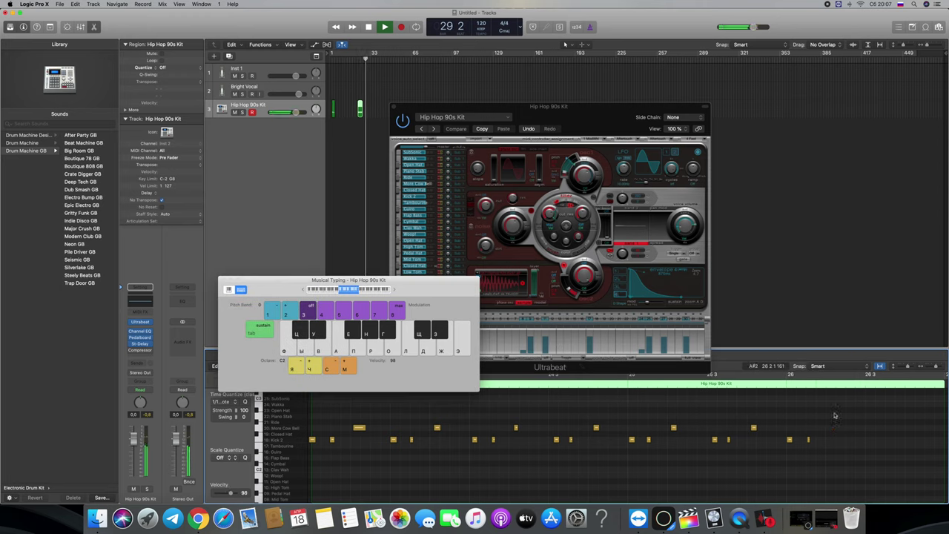
key("space")
key("space")
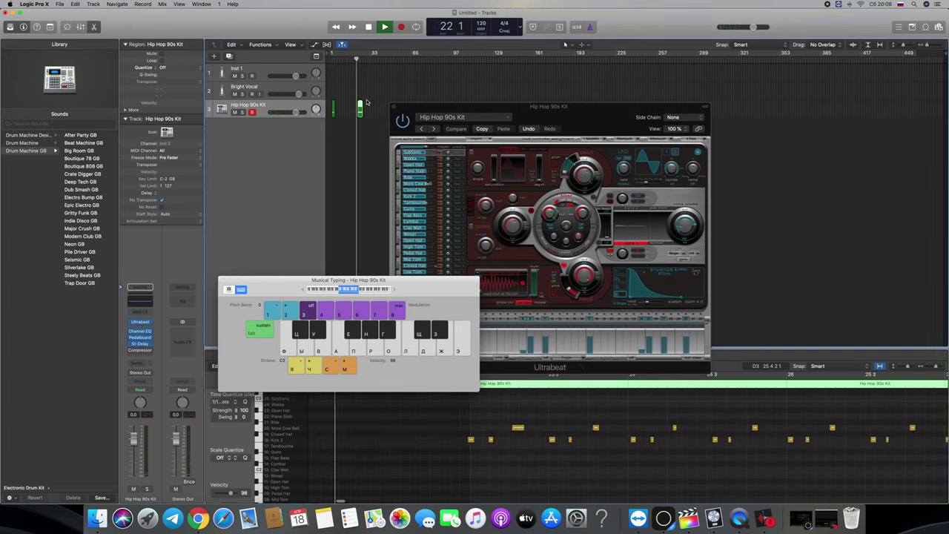
key("space")
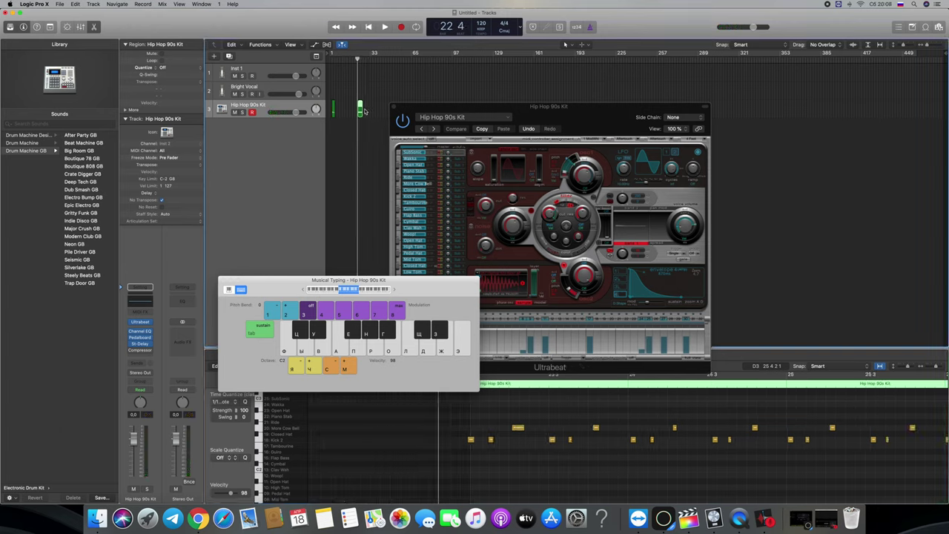
left_click(490, 118)
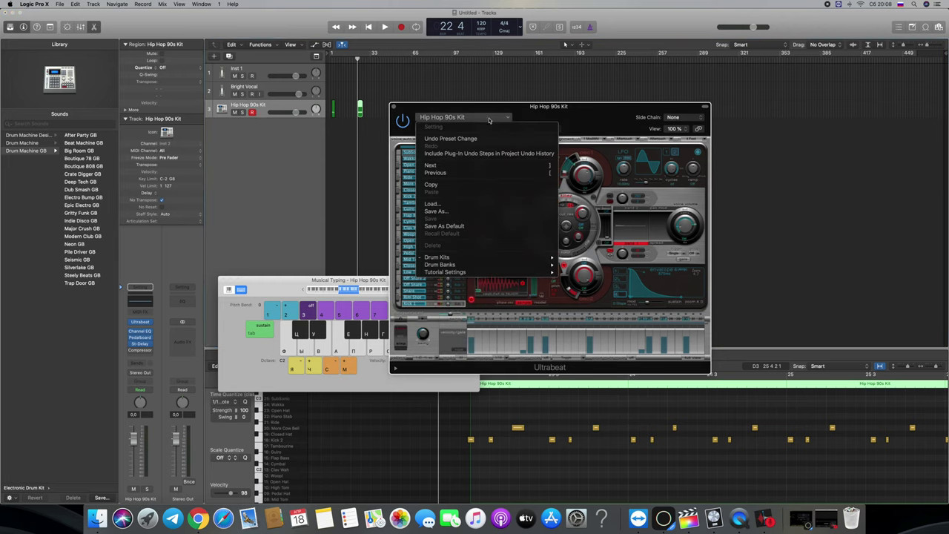
left_click(343, 131)
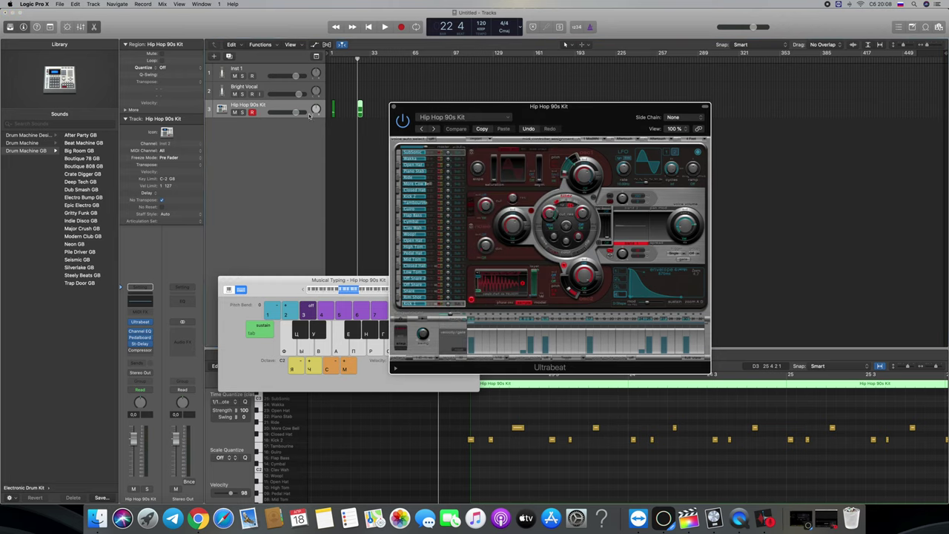
Delete the Inst 1 track
left_click(259, 74)
key("super+BackSpace")
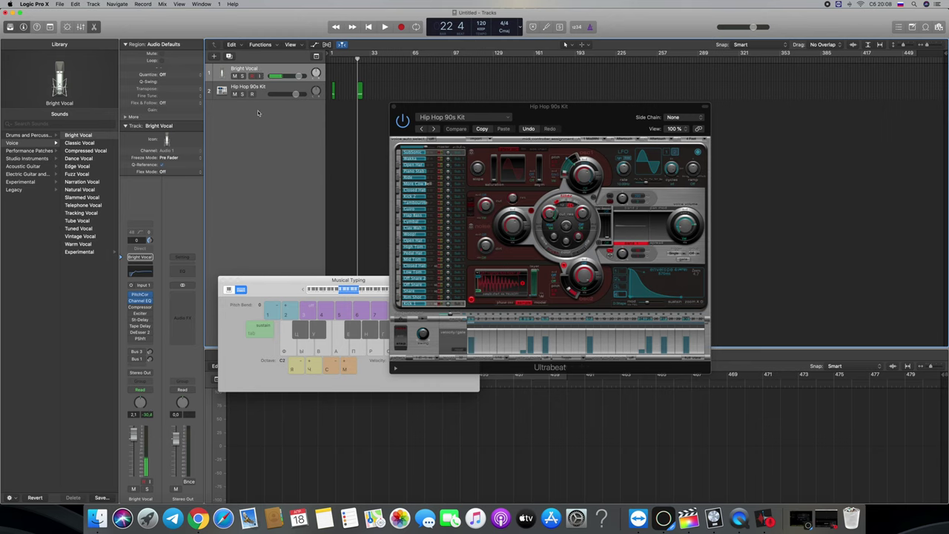
Add a new software instrument track above the Hip Hop 90s Kit track
left_click(214, 56)
left_click(586, 79)
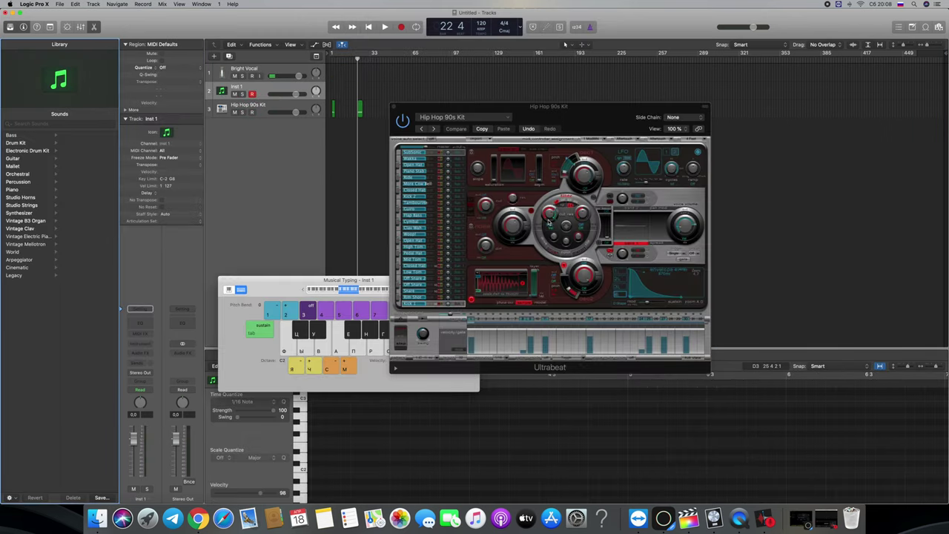
Switch the drum track's Ultrabeat to the Gritty Funk preset and play back the take with it
left_click(486, 119)
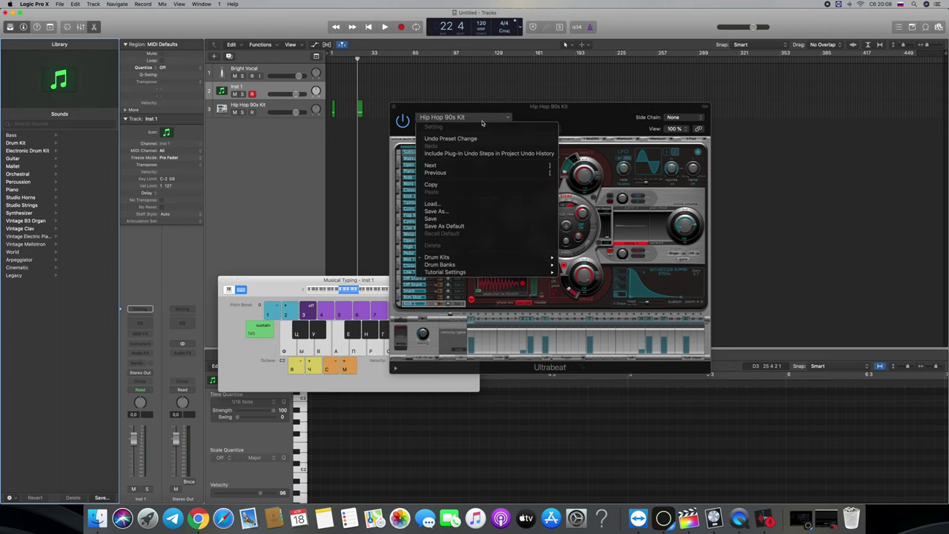
left_click(447, 172)
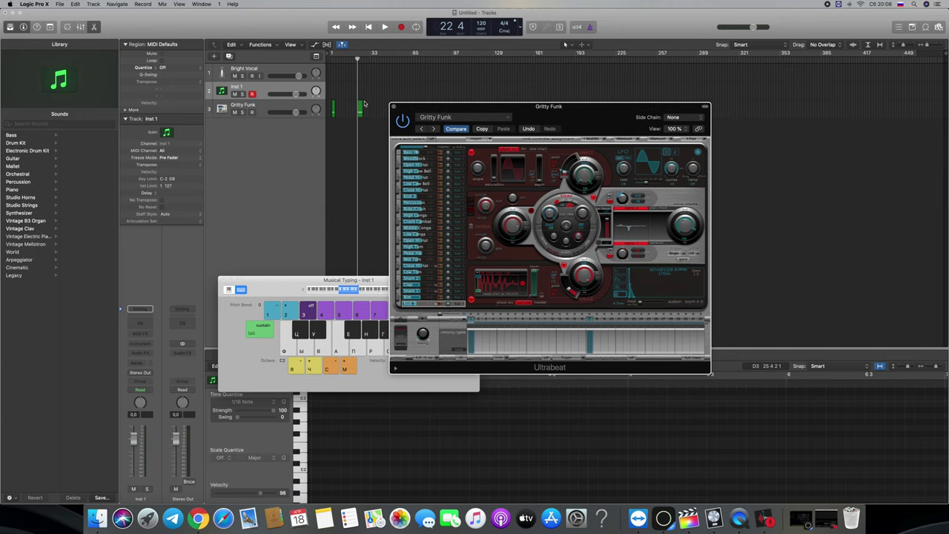
key("space")
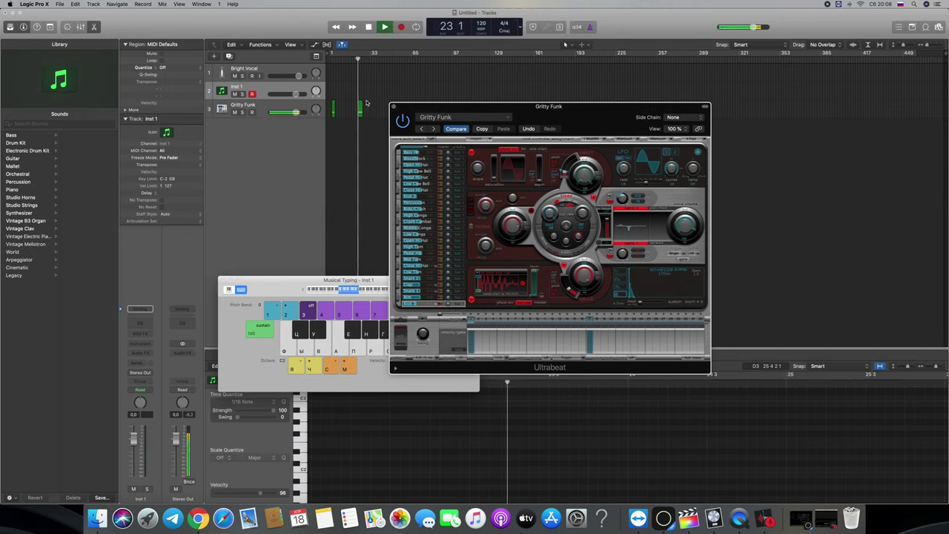
key("space")
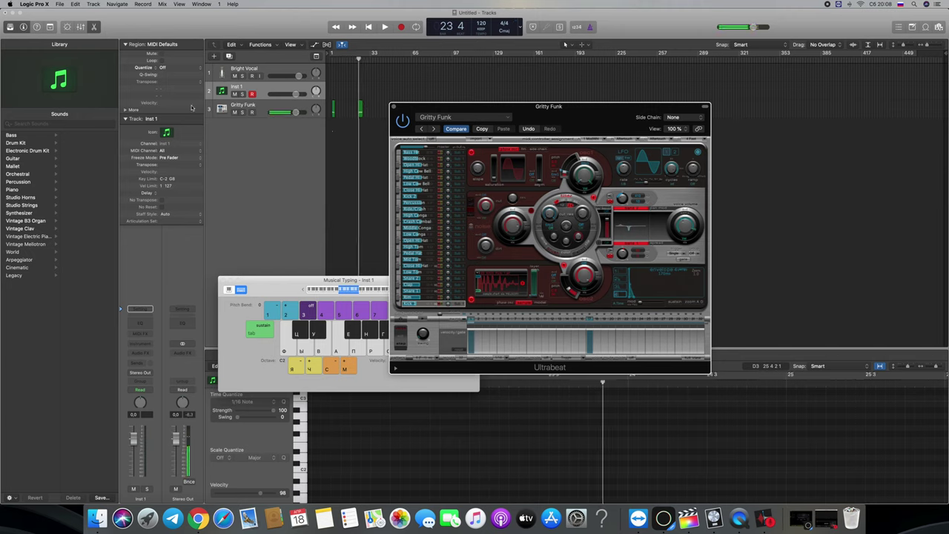
Browse the library for the new track, load the Four on the Floor drum kit and play a few test notes
left_click(30, 143)
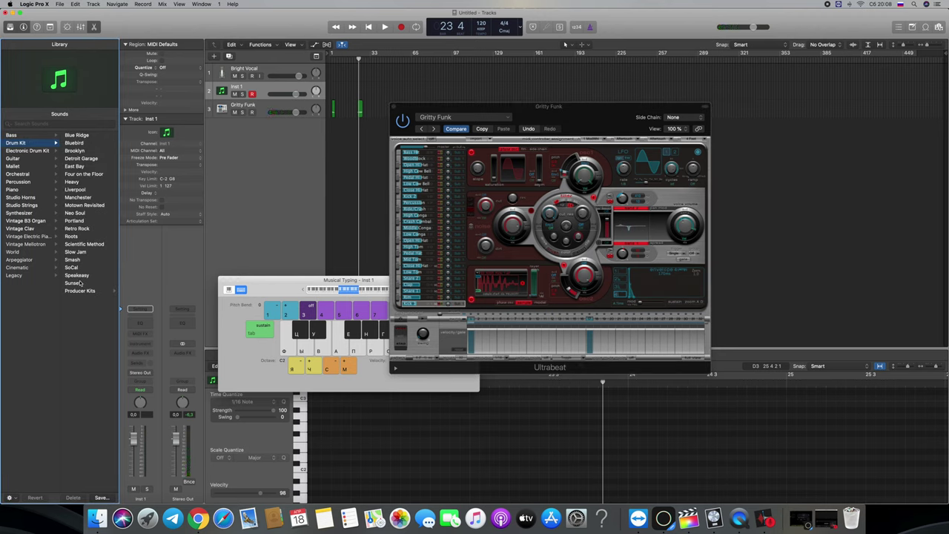
left_click(12, 135)
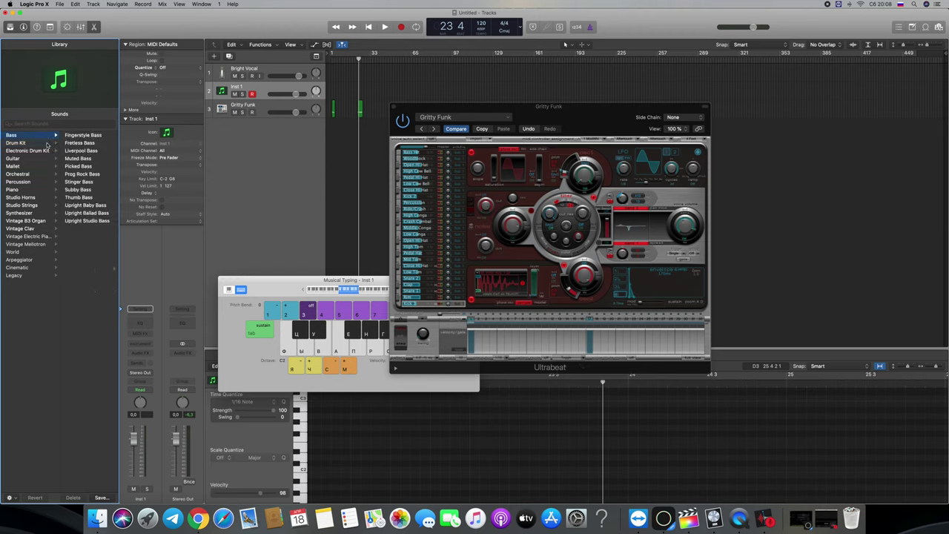
left_click(27, 143)
left_click(83, 173)
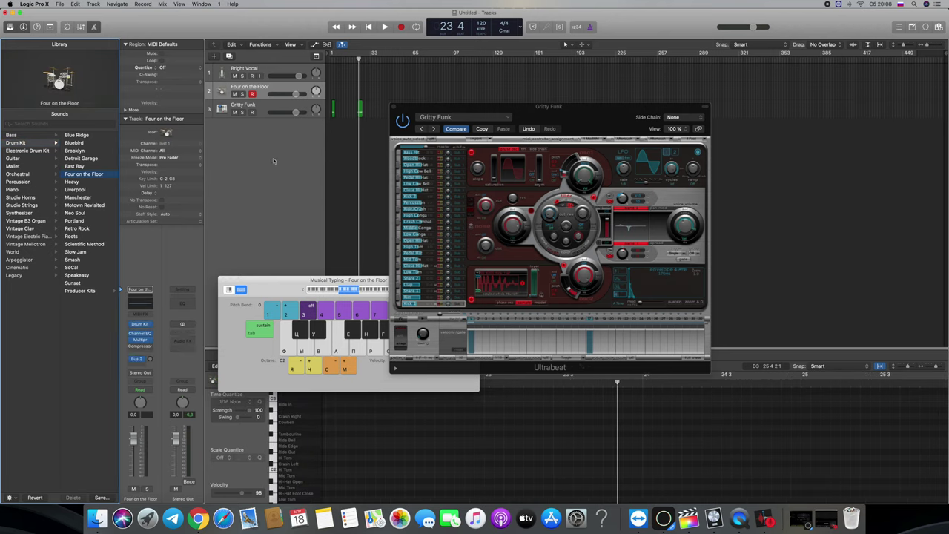
key("g")
key("f")
Show the Mixer and move the Ultrabeat and Musical Typing windows clear of the channel strips
left_click(240, 155)
left_click(80, 27)
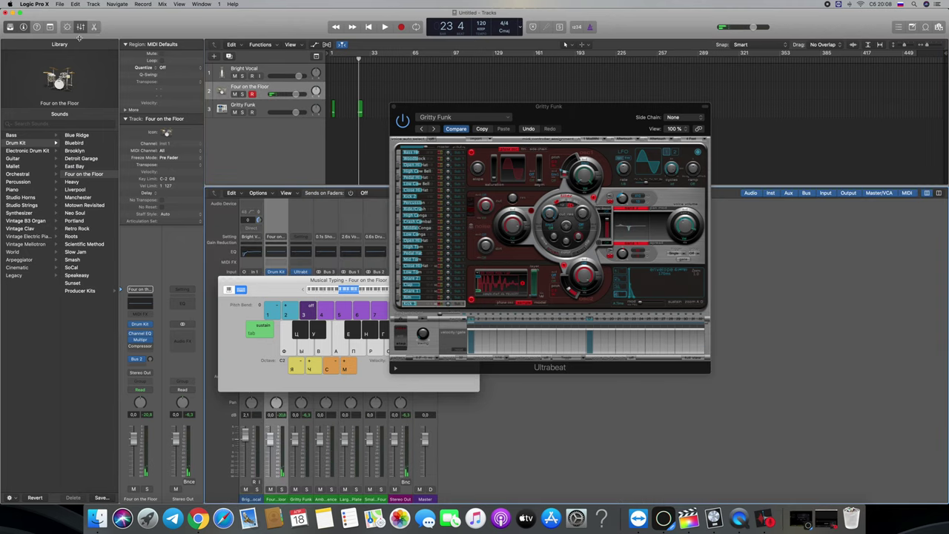
left_click_drag(547, 111, 740, 88)
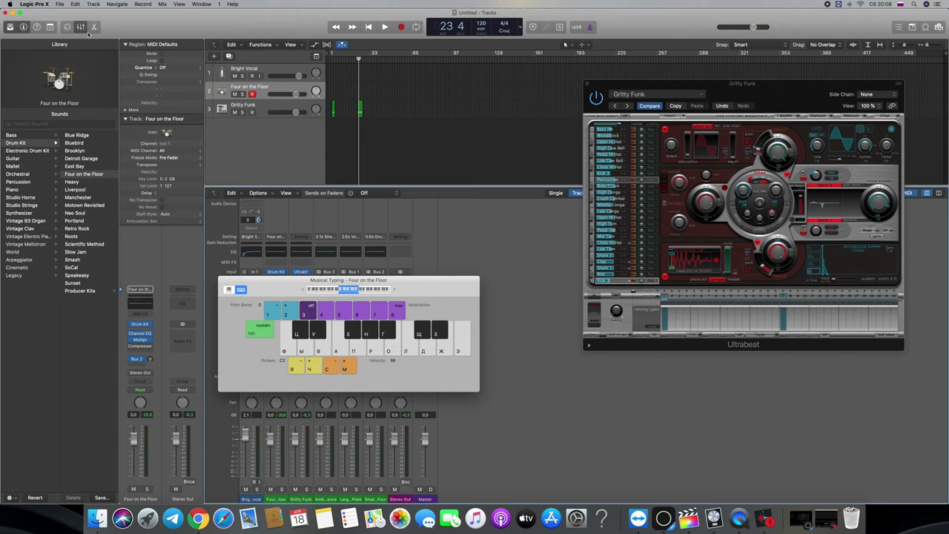
left_click_drag(450, 275, 804, 373)
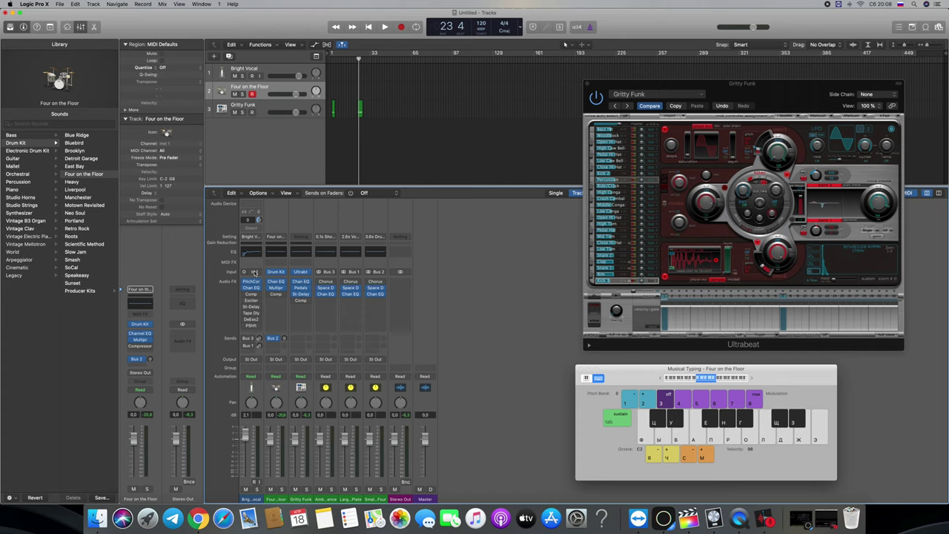
Load the Baritone Sax channel strip setting from the legacy GarageBand Band Instruments on the Bright Vocal channel
left_click(255, 273)
mouse_move(271, 299)
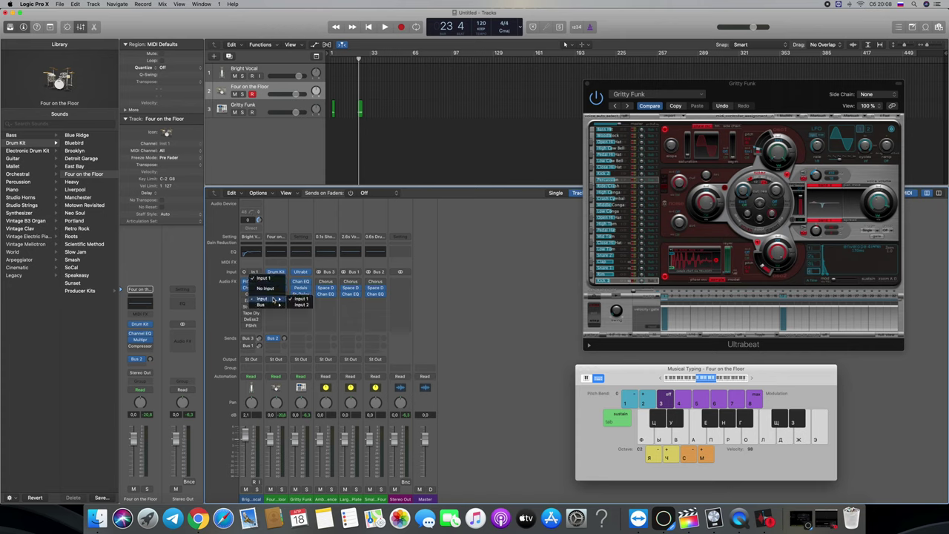
left_click(252, 238)
left_click(252, 238)
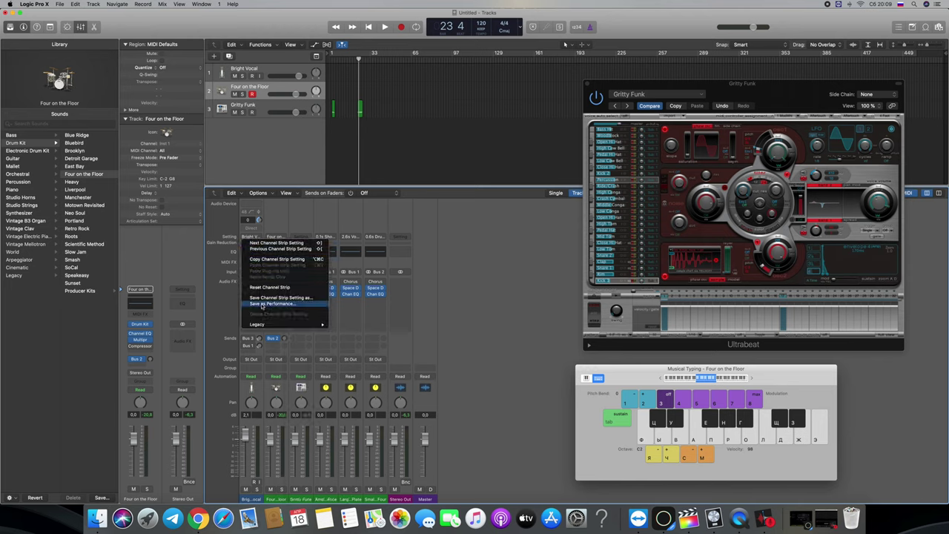
mouse_move(264, 325)
mouse_move(355, 337)
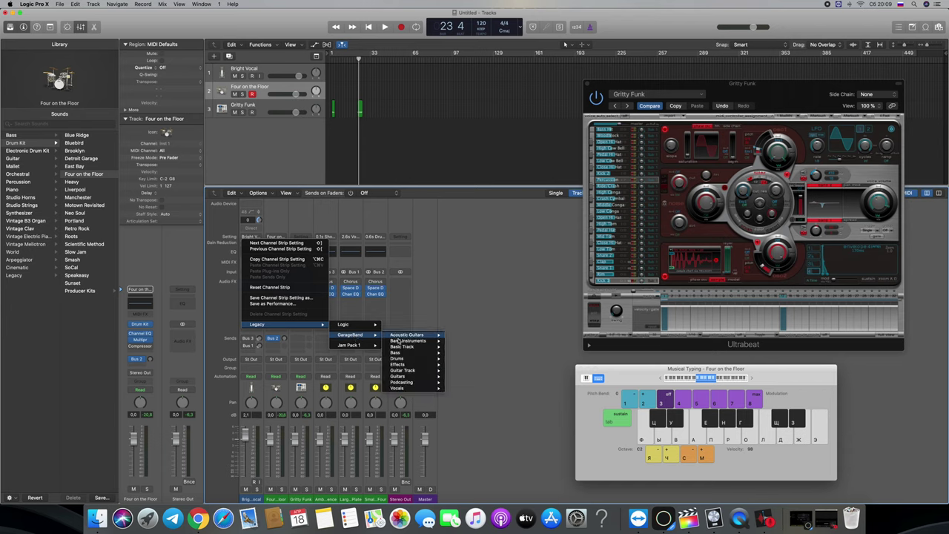
mouse_move(419, 341)
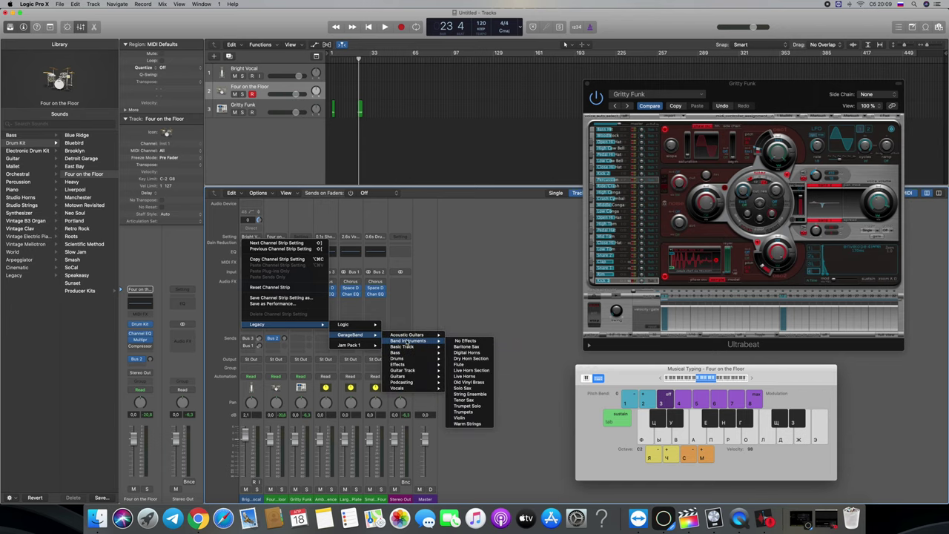
left_click(465, 346)
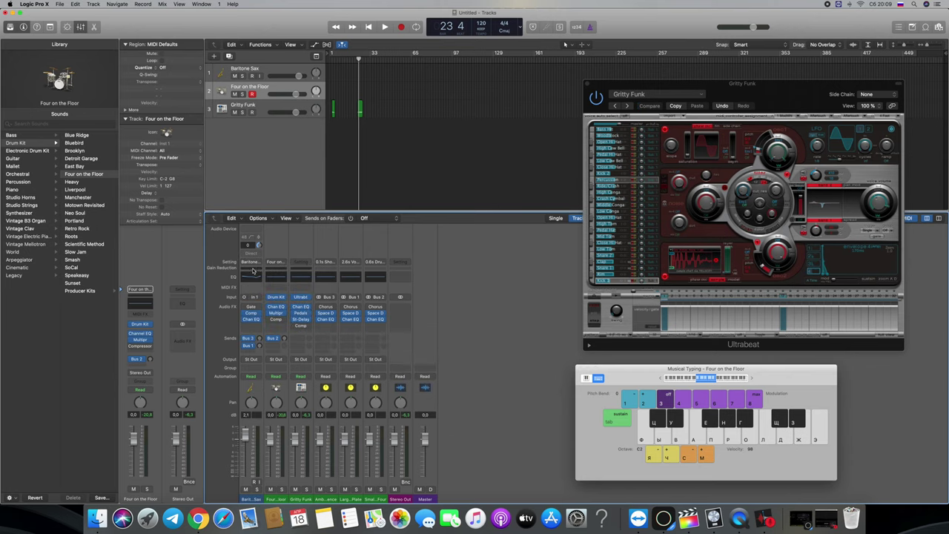
Inspect the Noise Gate and the input choices on the Baritone Sax channel, leaving both unchanged
left_click(252, 306)
left_click(254, 298)
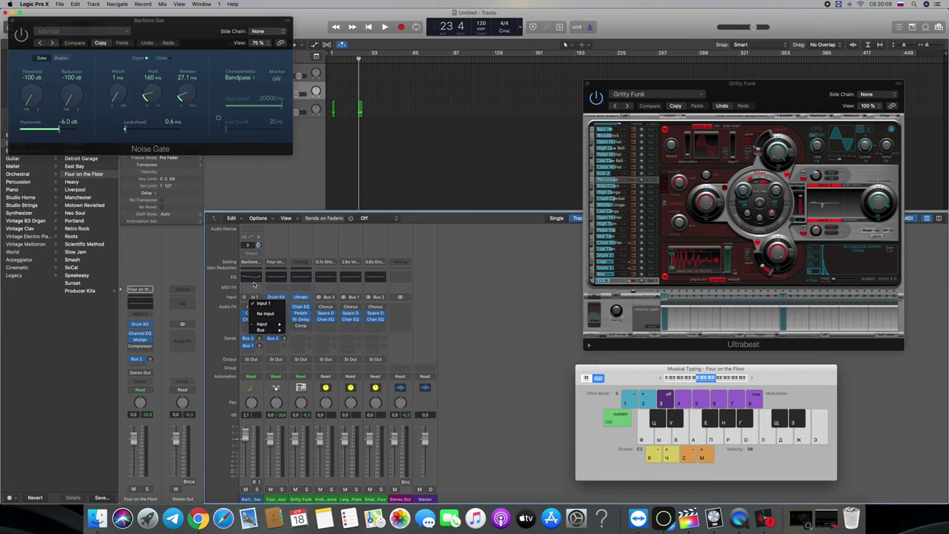
left_click(253, 284)
left_click(11, 21)
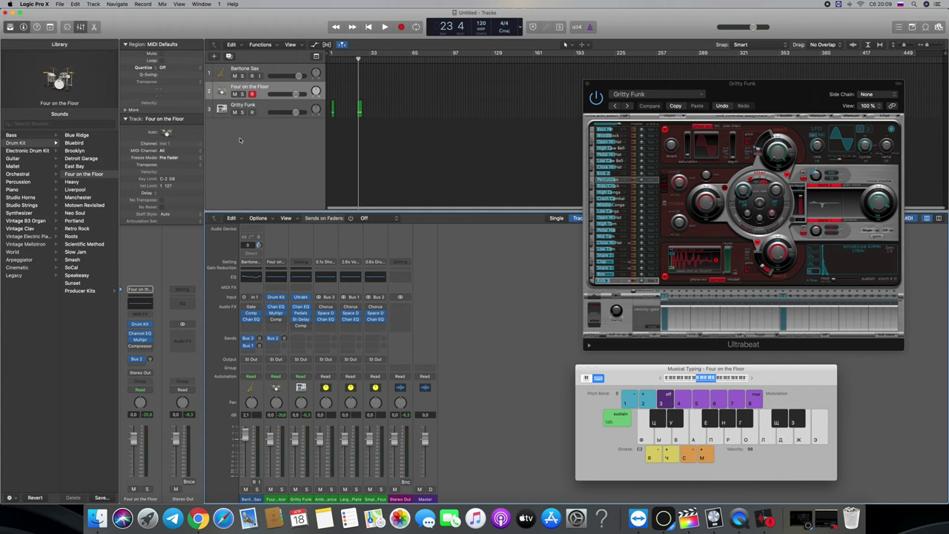
Load the Boutique 808 GB kit from the Drum Machine GB electronic drum kits on the Four on the Floor track
left_click(25, 137)
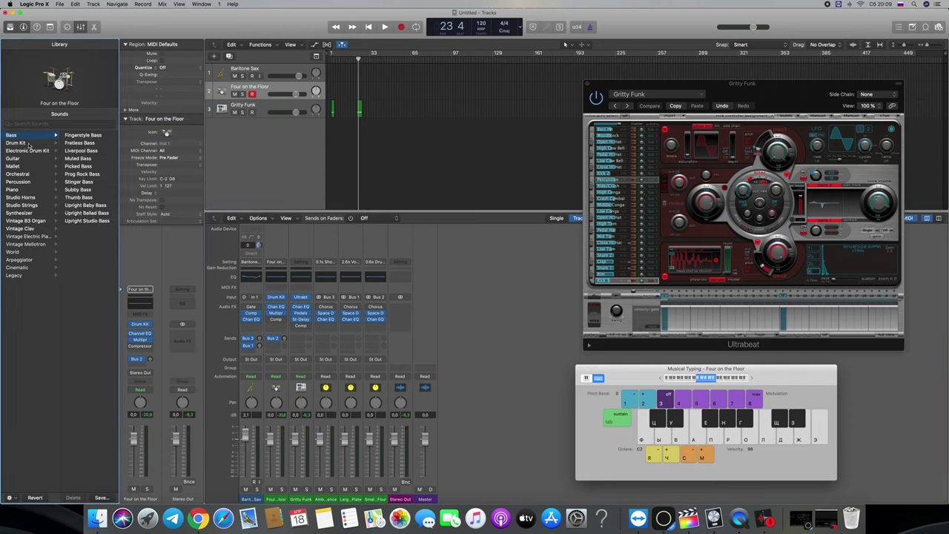
left_click(31, 150)
left_click(89, 152)
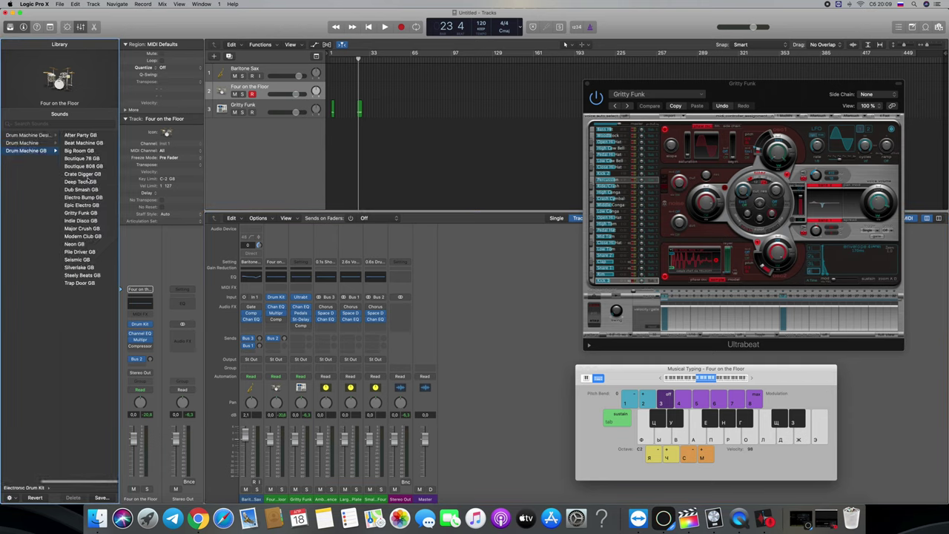
left_click(83, 166)
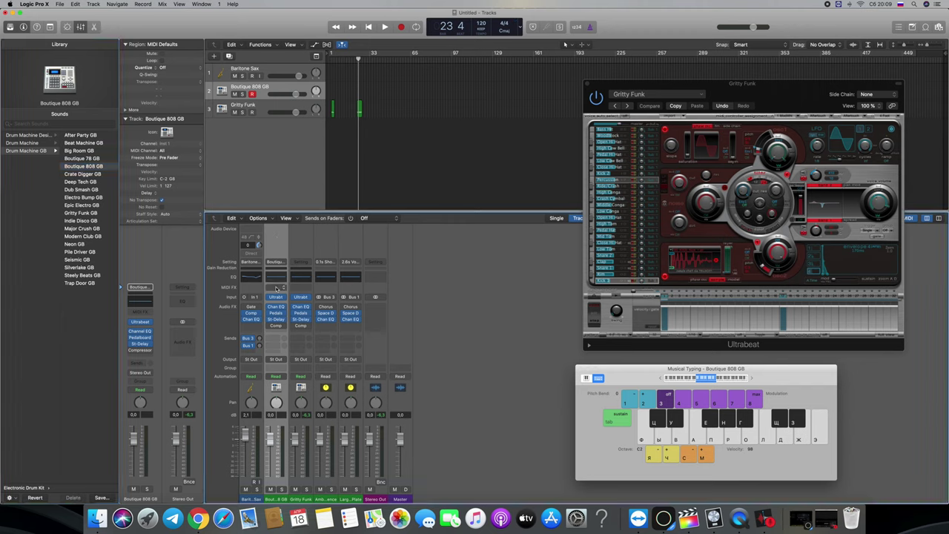
Open the Boutique 808 GB track's Ultrabeat and play a few test notes
left_click(273, 297)
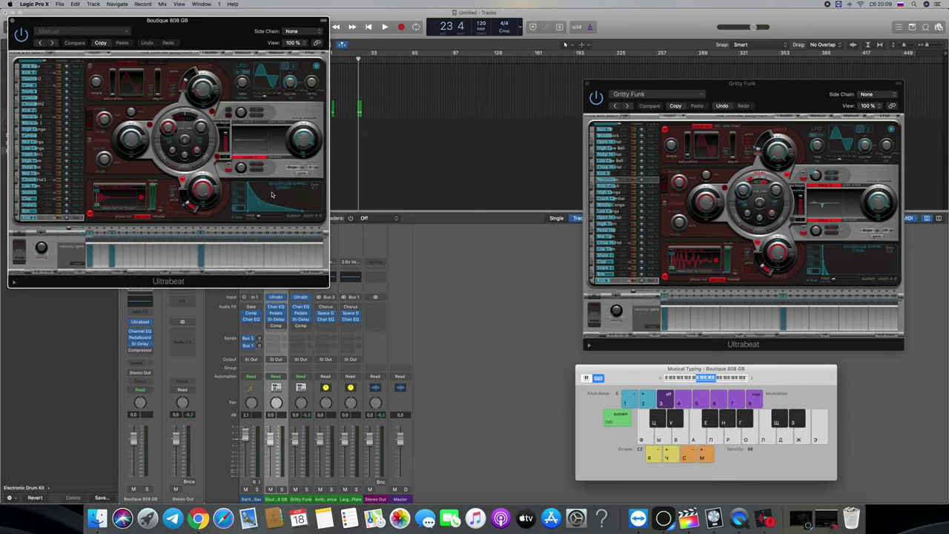
key("f")
key("g")
key("d")
key("f")
Replace the Ultrabeat instrument on the Boutique 808 GB track with the ES2 synthesizer and try out notes on it
left_click(282, 300)
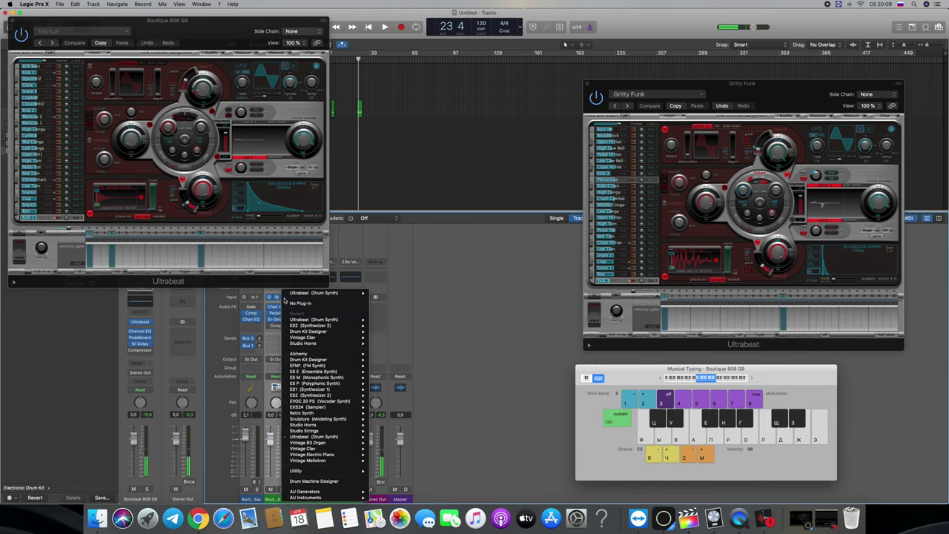
left_click(311, 330)
key("f")
key("g")
key("f")
key("u")
key("f")
key("d")
key("u")
key("y")
key("u")
key("g")
key("y")
key("u")
key("y")
key("d")
key("u")
key("y")
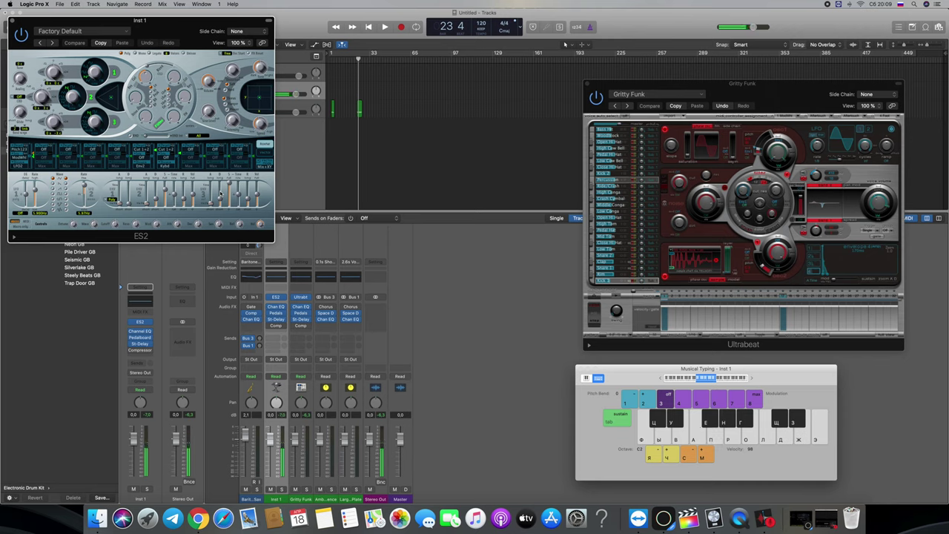
key("e")
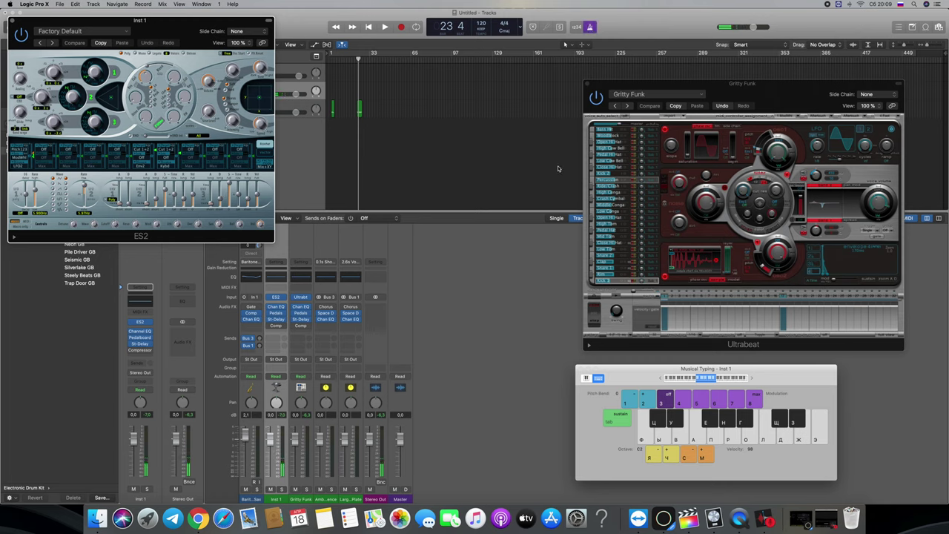
key("e")
key("s")
key("f")
Start playback, move the ES2 window clear of the track list and solo the Inst 1 track
key("space")
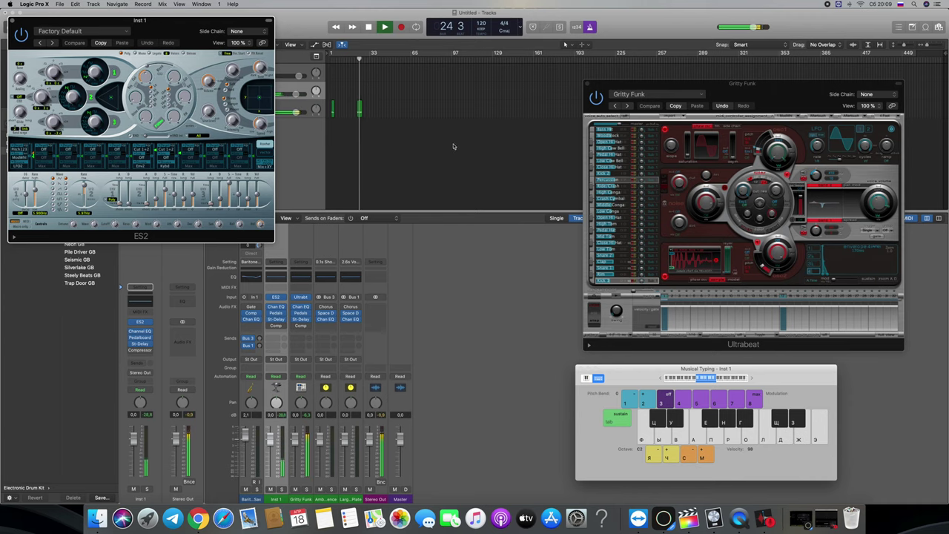
left_click_drag(219, 20, 697, 169)
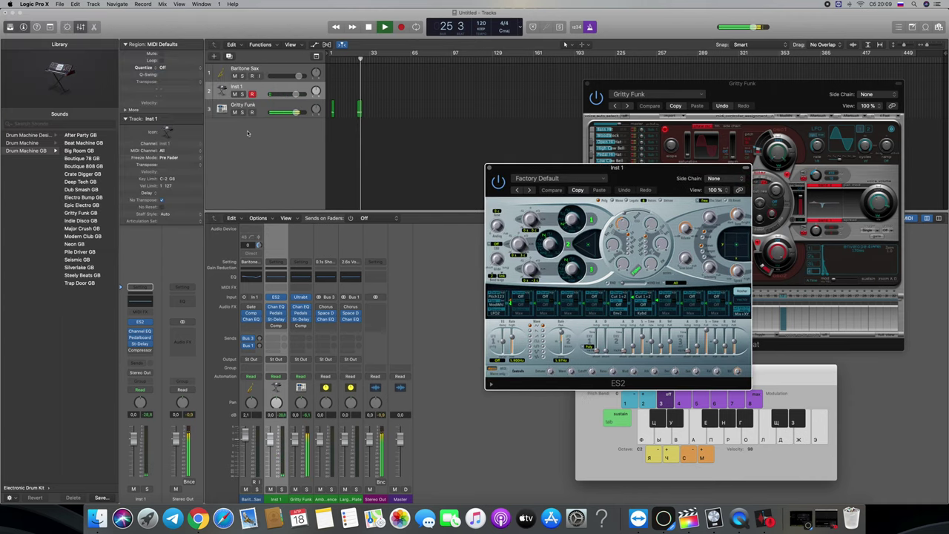
left_click(241, 94)
Rehearse a short melody on the soloed ES2 track with Musical Typing while the project plays
key("f")
key("f")
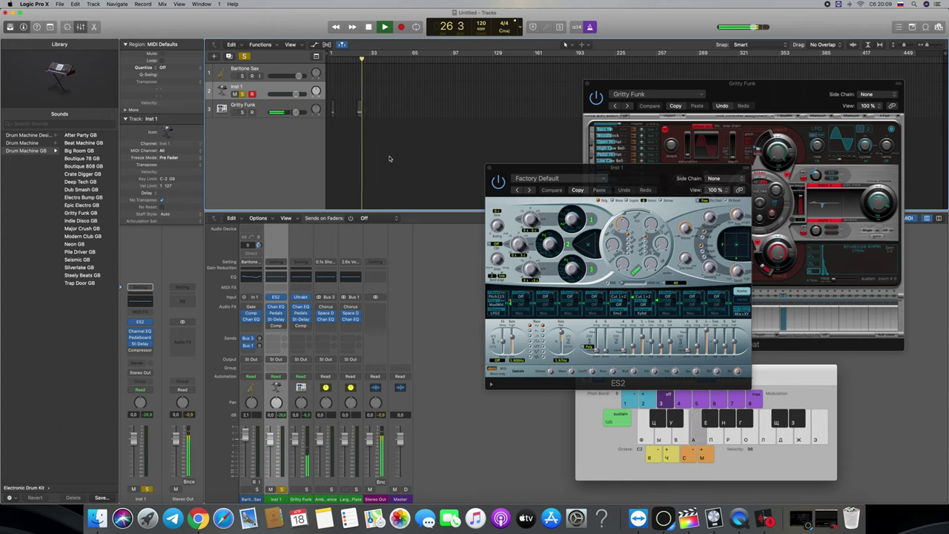
key("d")
key("f")
key("g")
key("f")
key("g")
key("d")
key("g")
key("f")
key("d")
key("f")
key("g")
key("g")
key("f")
key("d")
key("f")
key("g")
key("f")
key("d")
key("f")
key("g")
key("f")
key("d")
key("f")
key("g")
key("f")
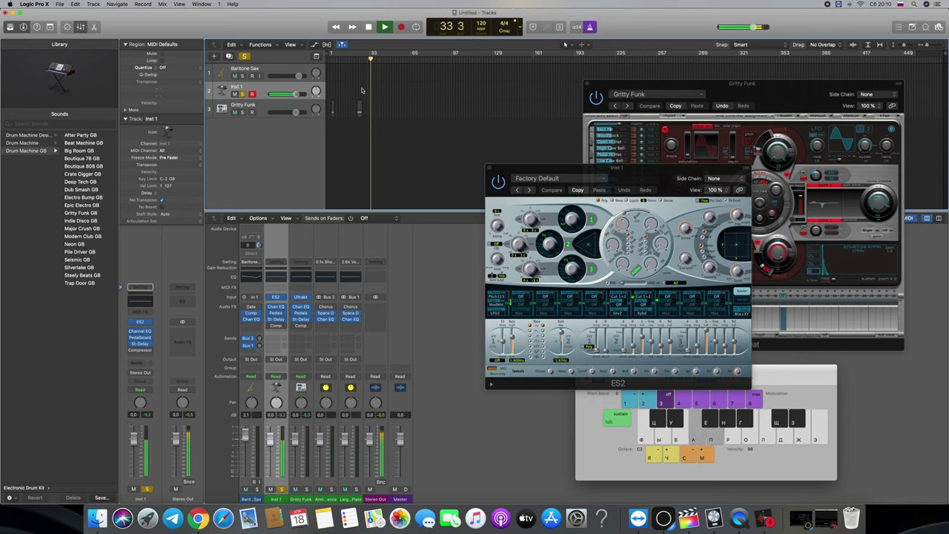
key("f")
key("f")
key("d")
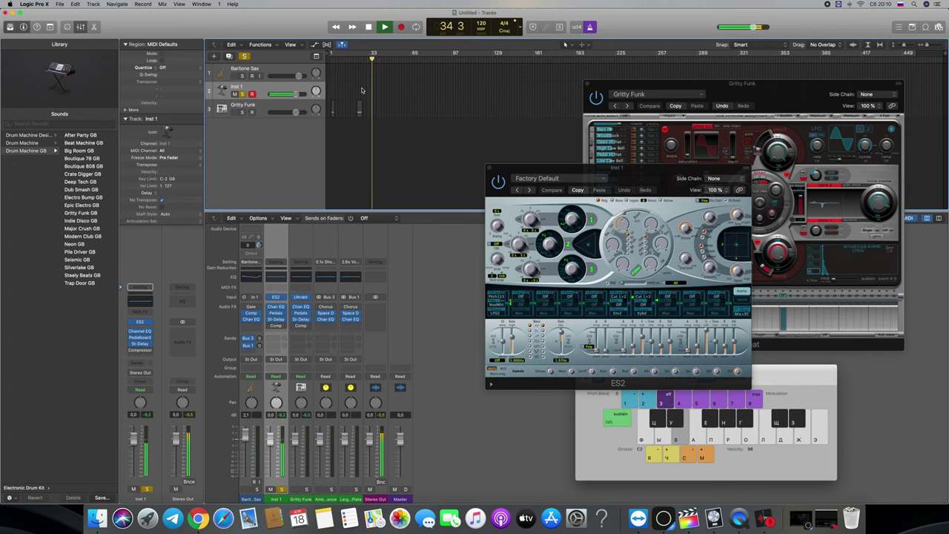
Record a short ES2 melody on the Inst 1 track with Musical Typing, stopping around bar 38
left_click(402, 28)
key("f")
key("d")
key("d")
key("f")
key("g")
key("s")
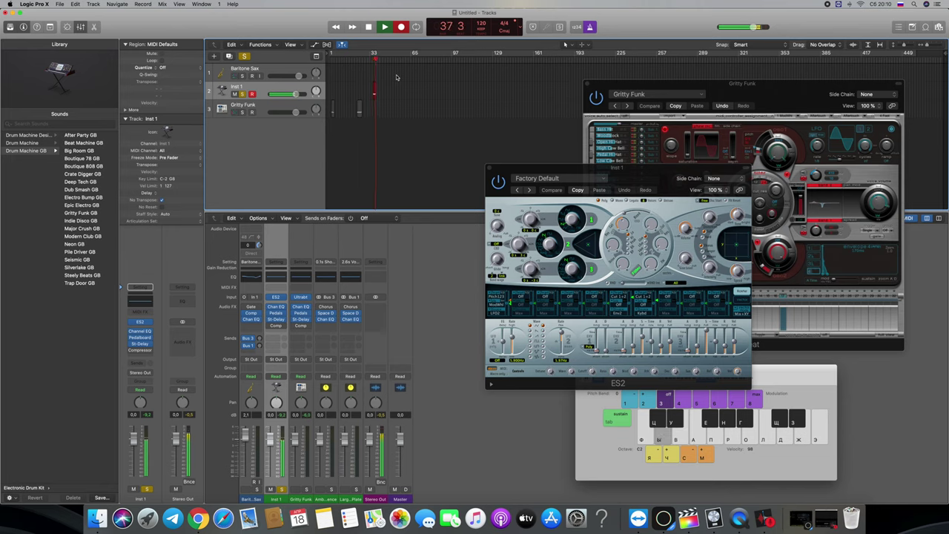
key("d")
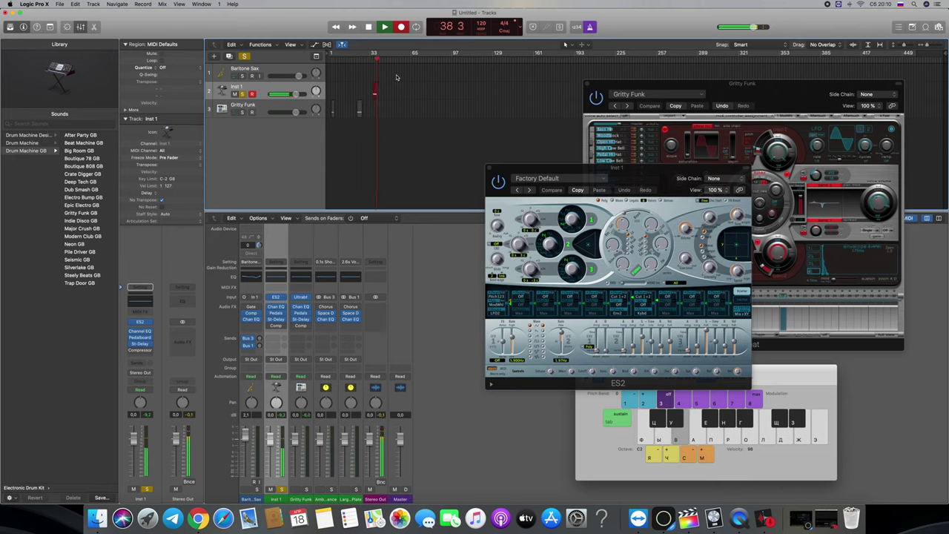
key("space")
Play the new ES2 take from bar 36 and quantize the region to 1/8 Note
left_click_drag(378, 61, 374, 60)
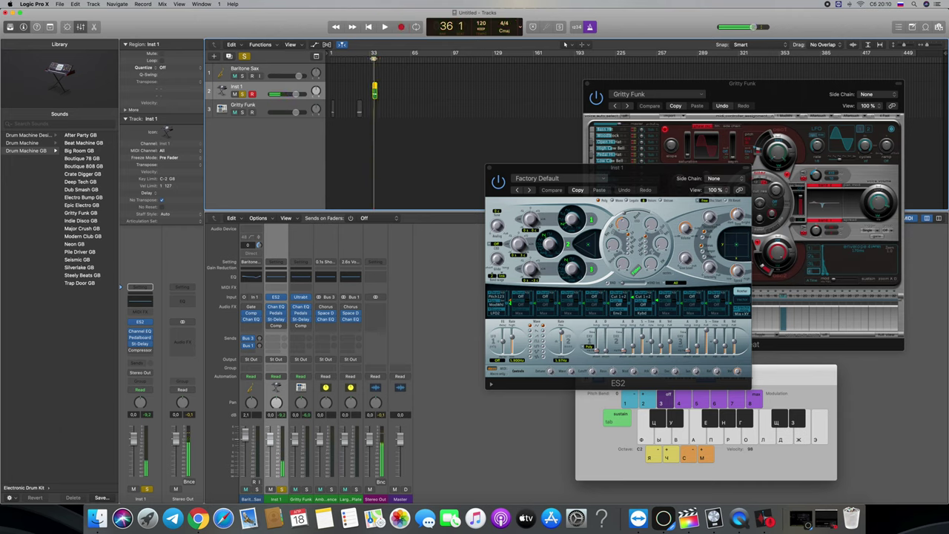
key("f")
key("d")
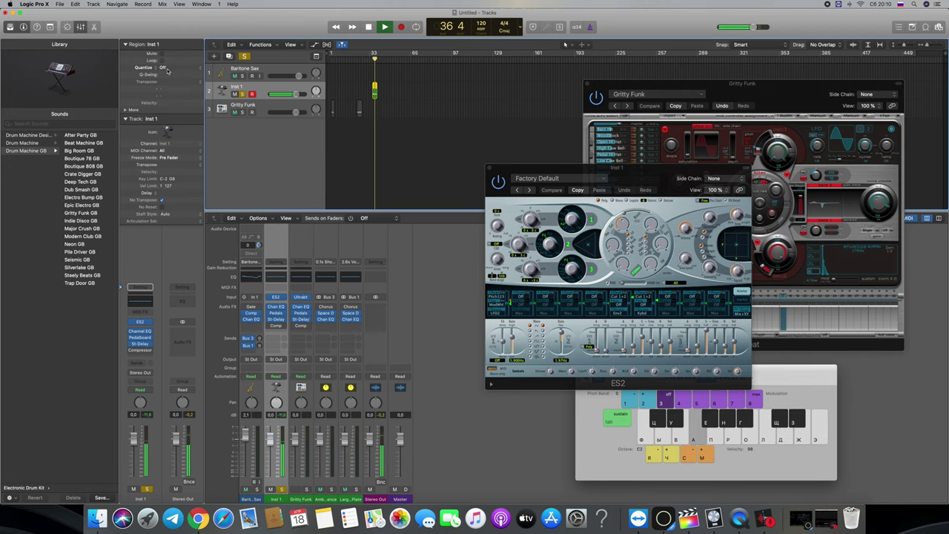
left_click(163, 68)
left_click(167, 95)
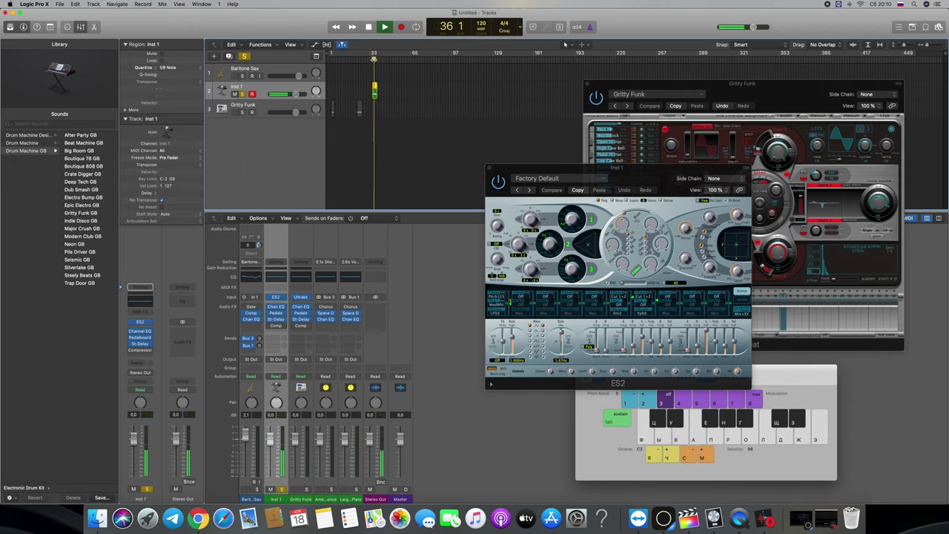
Open the Inst 1 region in the Piano Roll and move the ES2 and Musical Typing windows clear of its notes
left_click(373, 60)
double_click(376, 91)
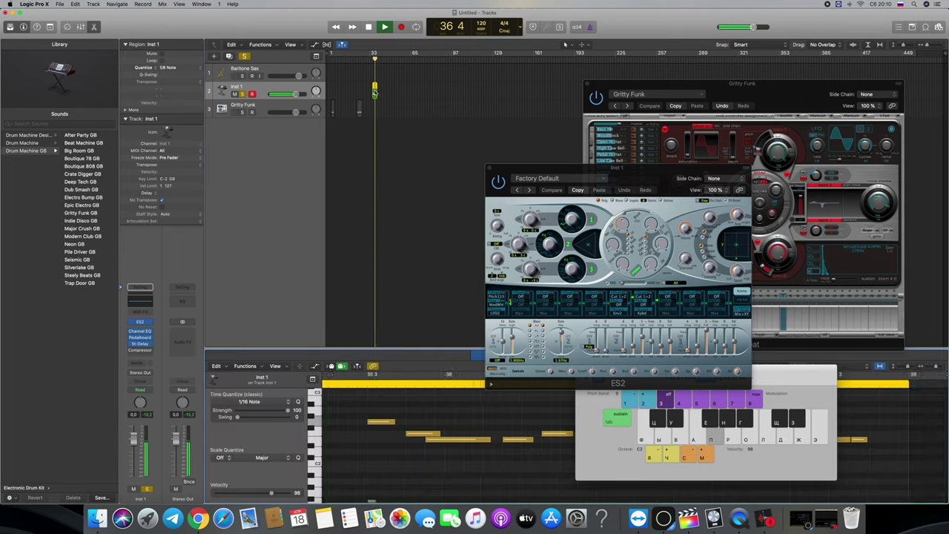
left_click_drag(616, 168, 373, 81)
left_click_drag(751, 378, 724, 138)
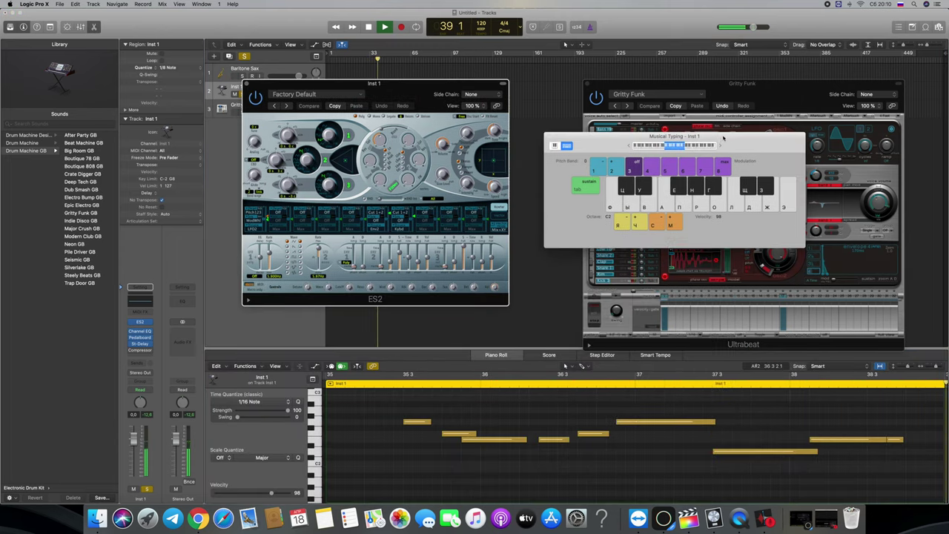
Move the overlapping third note up in pitch to start at bar 36, shorten the long low note before bar 38 and audition the change
left_click_drag(483, 443, 537, 418)
left_click(367, 385)
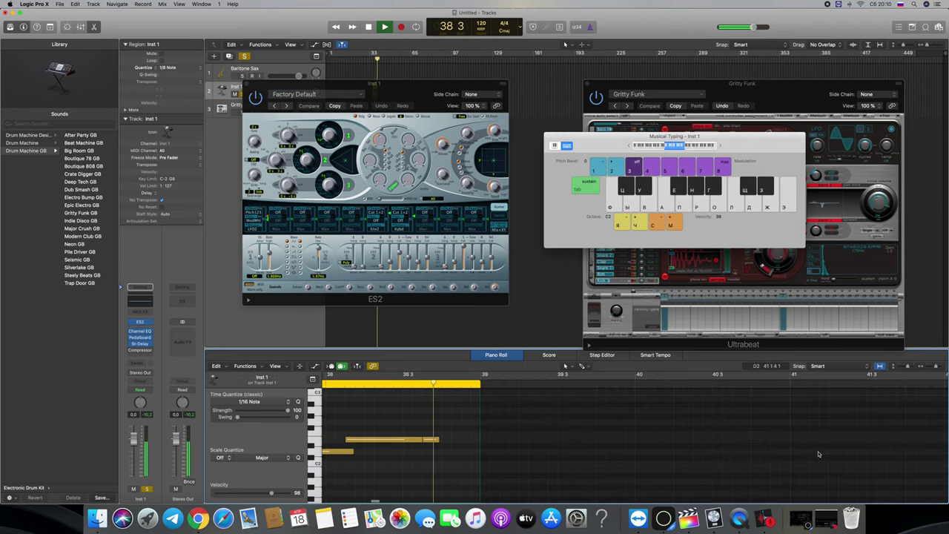
key("space")
scroll(442, 469, "left", 5)
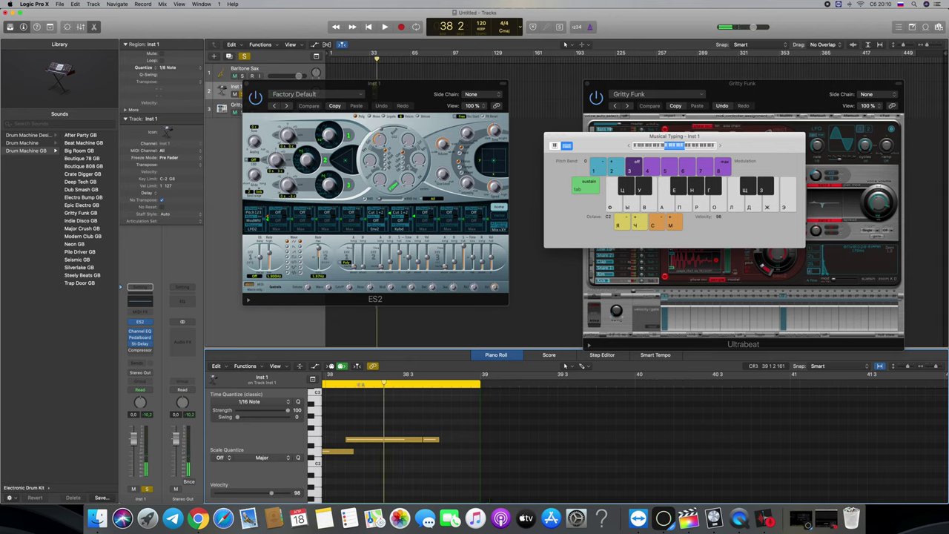
left_click_drag(435, 451, 421, 451)
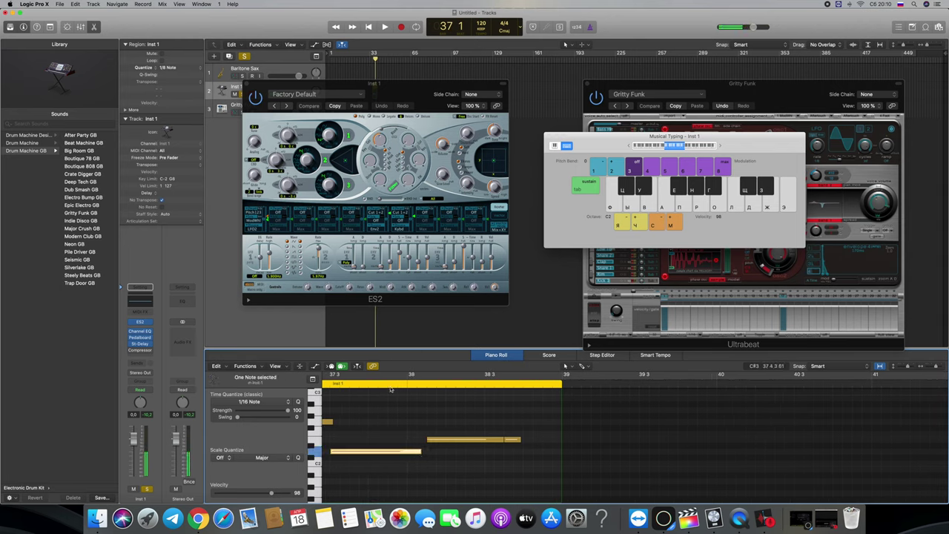
key("space")
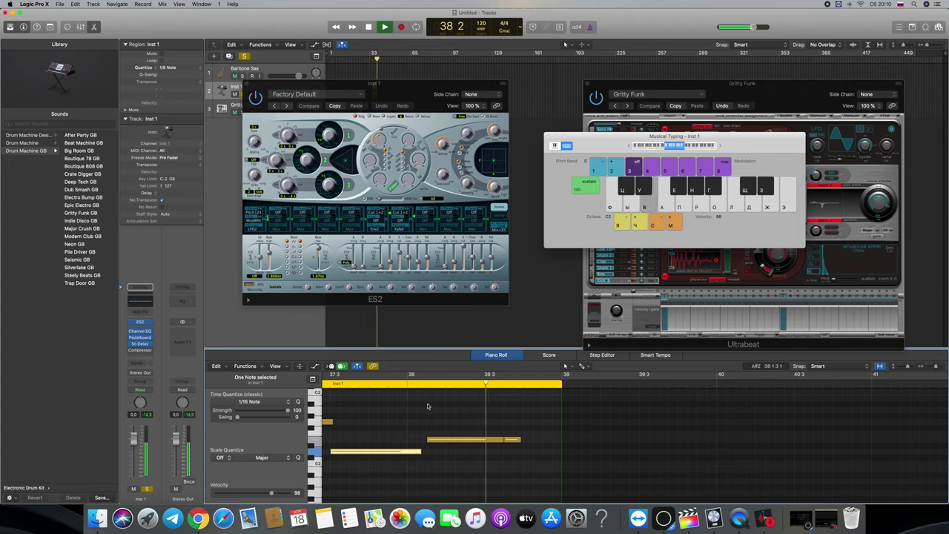
key("space")
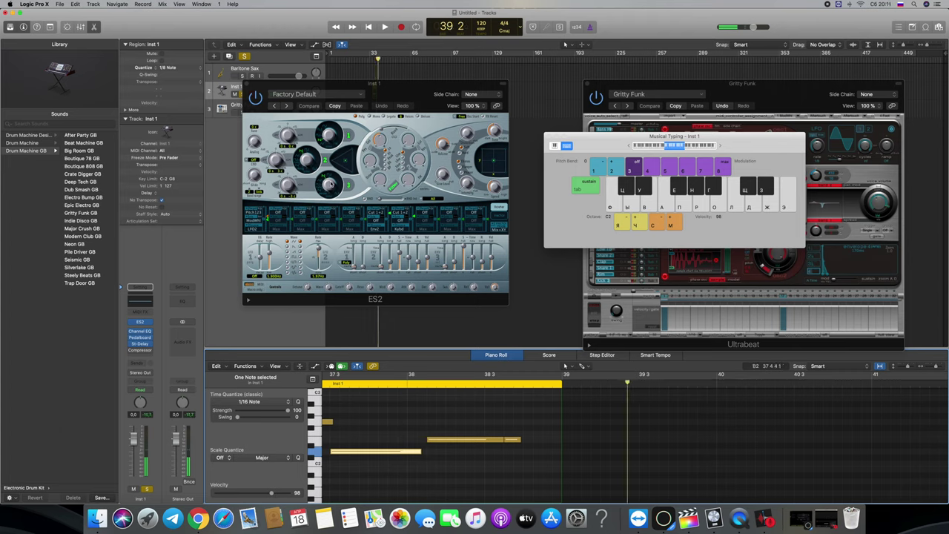
Adjust oscillator 3 in the ES2, restart playback and move the ES2 window clear of the track list and region
left_click(330, 175)
key("d")
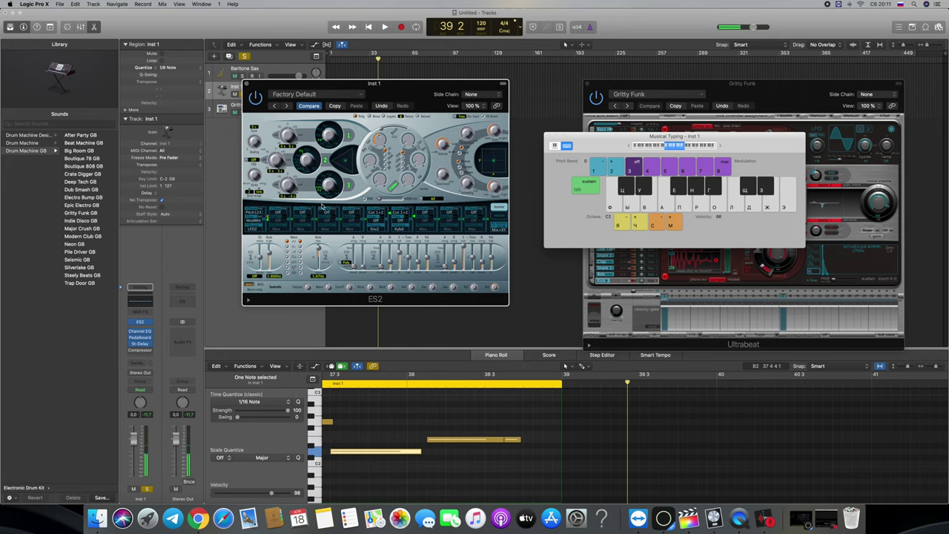
key("space")
left_click_drag(399, 83, 609, 116)
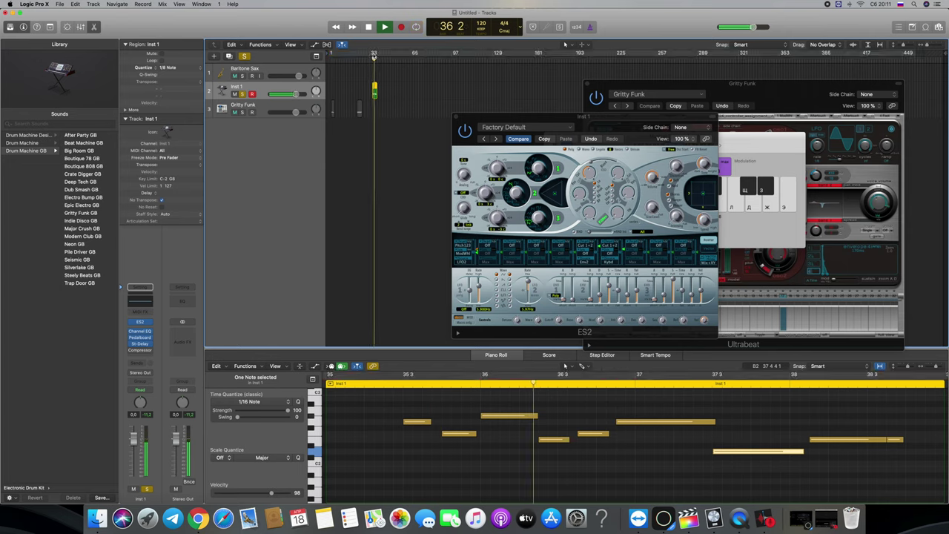
Loop playback around the Inst 1 region with a cycle range from 34 3 1 1 to 39 1 1 1
left_click(375, 57)
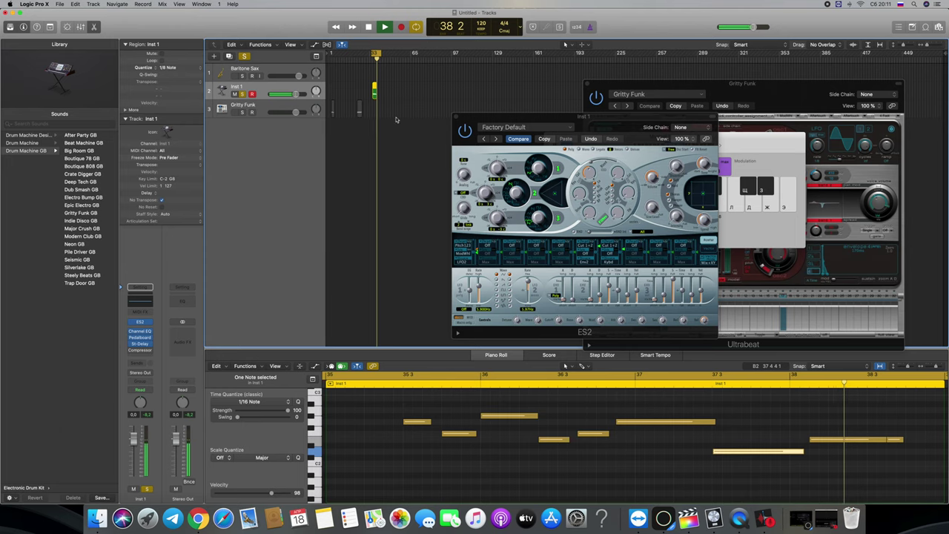
left_click(389, 388)
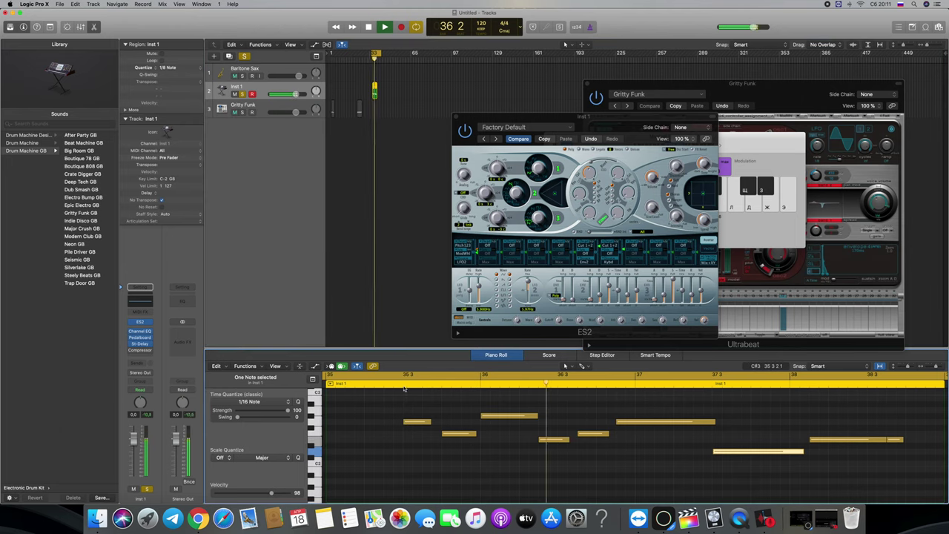
left_click(585, 170)
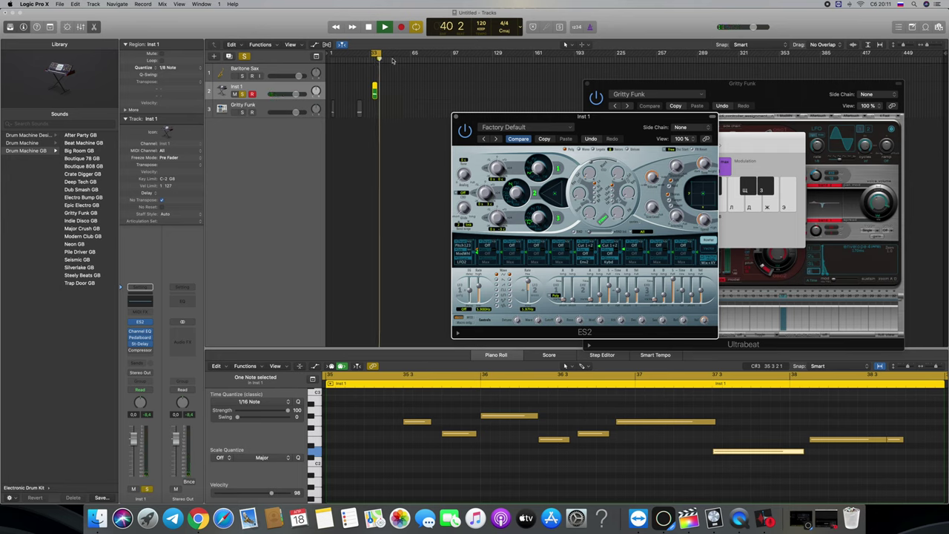
left_click_drag(381, 52, 378, 52)
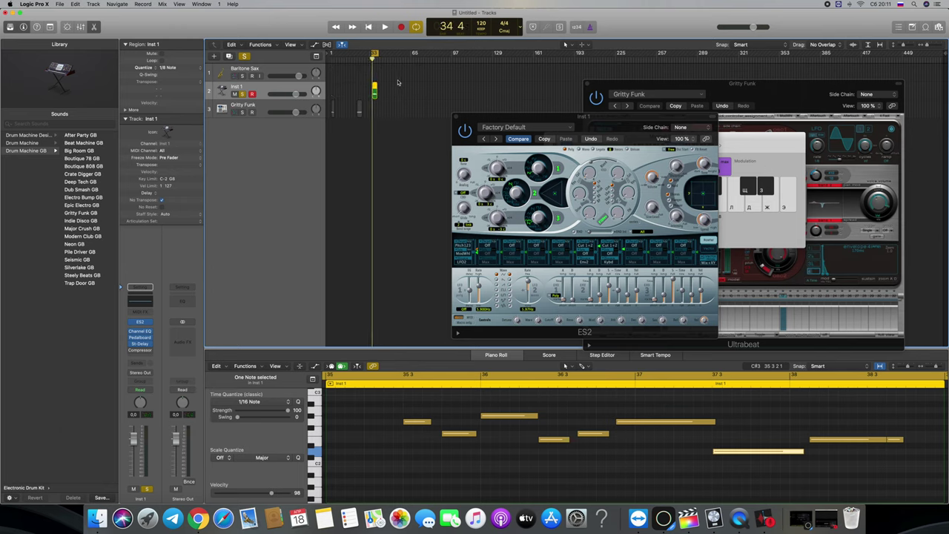
key("space")
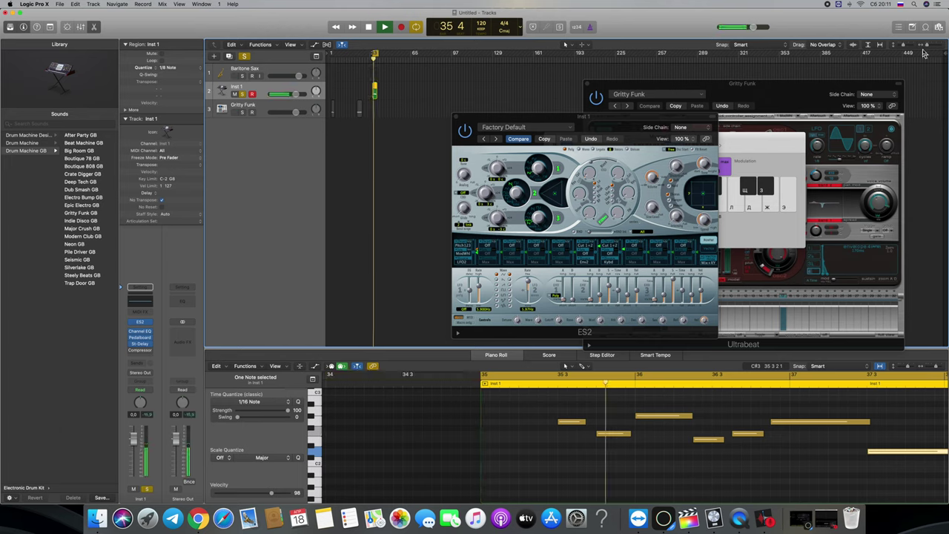
left_click_drag(927, 45, 933, 45)
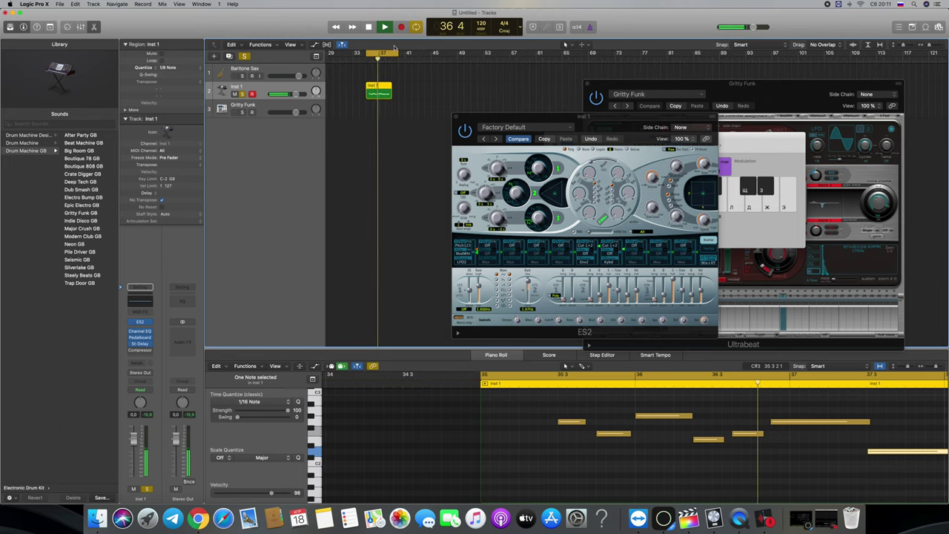
left_click_drag(393, 52, 389, 53)
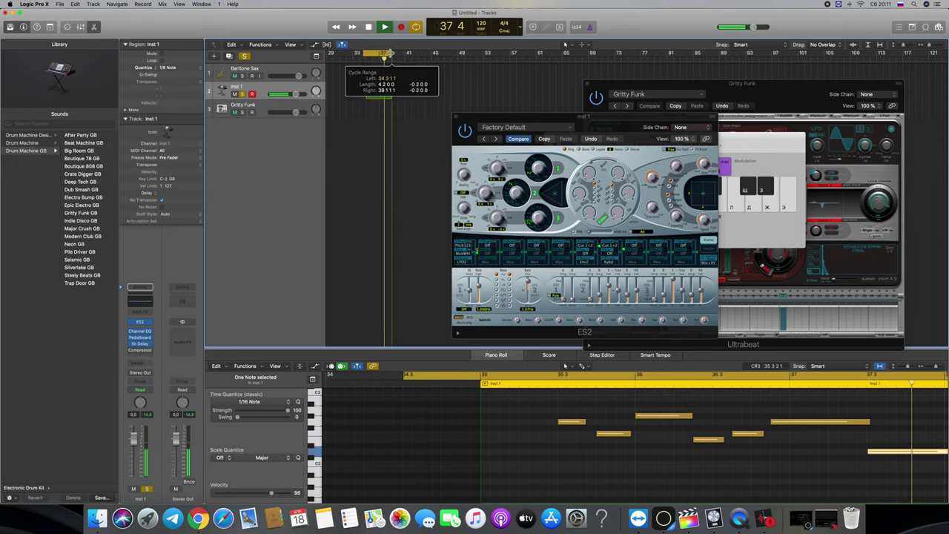
left_click(540, 168)
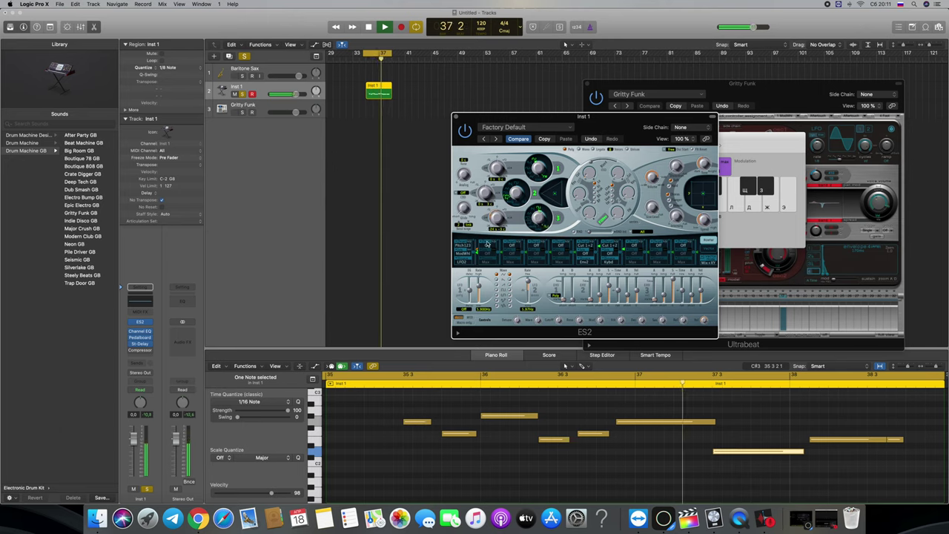
mouse_move(462, 205)
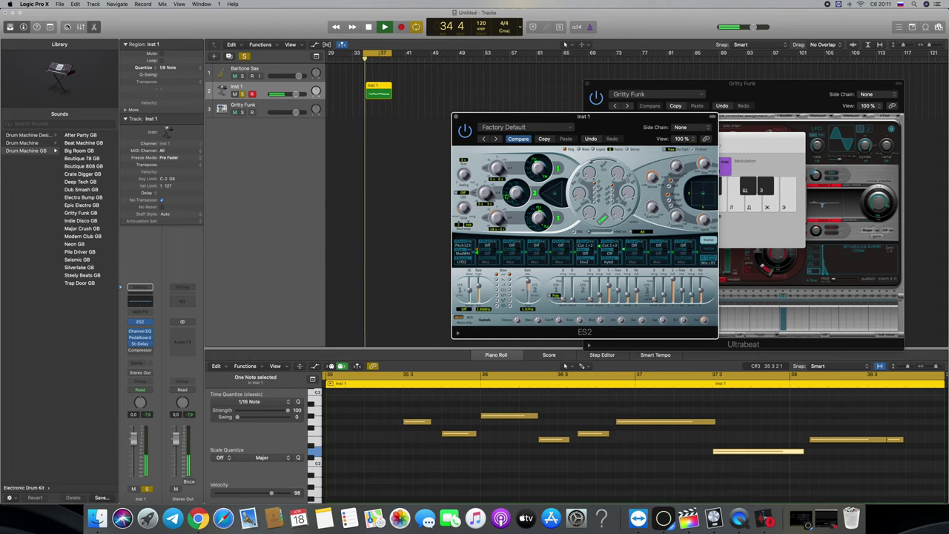
Show the mixer, check the Compressor on the Inst 1 channel and replace it with a Channel EQ
key("x")
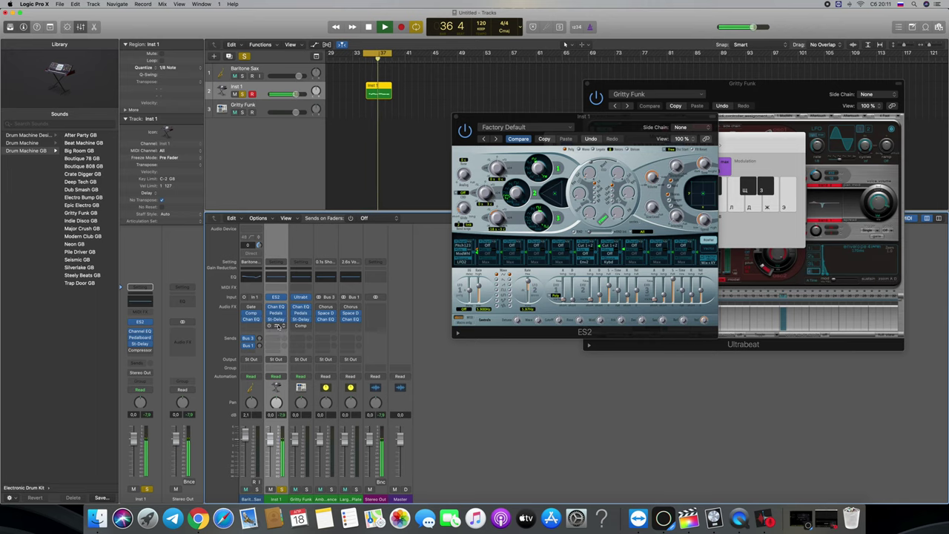
left_click(278, 324)
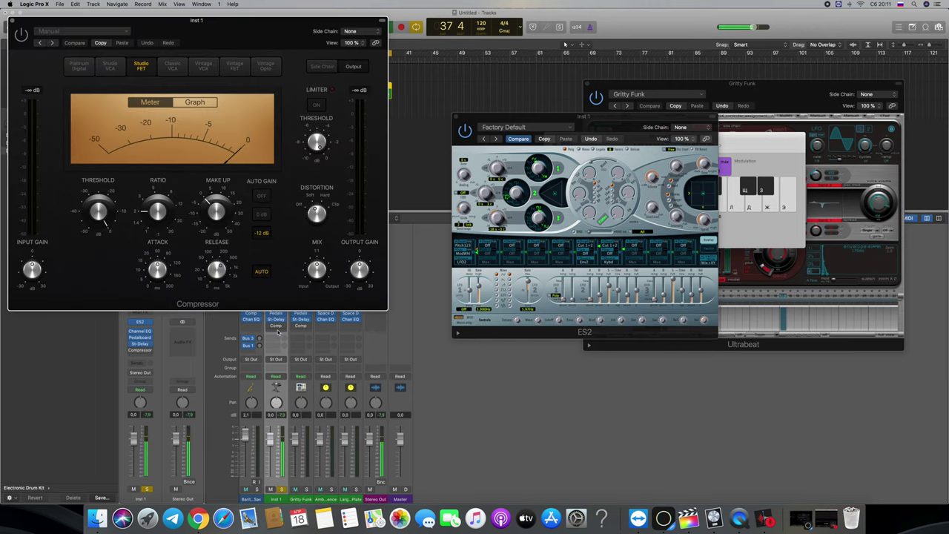
left_click(13, 22)
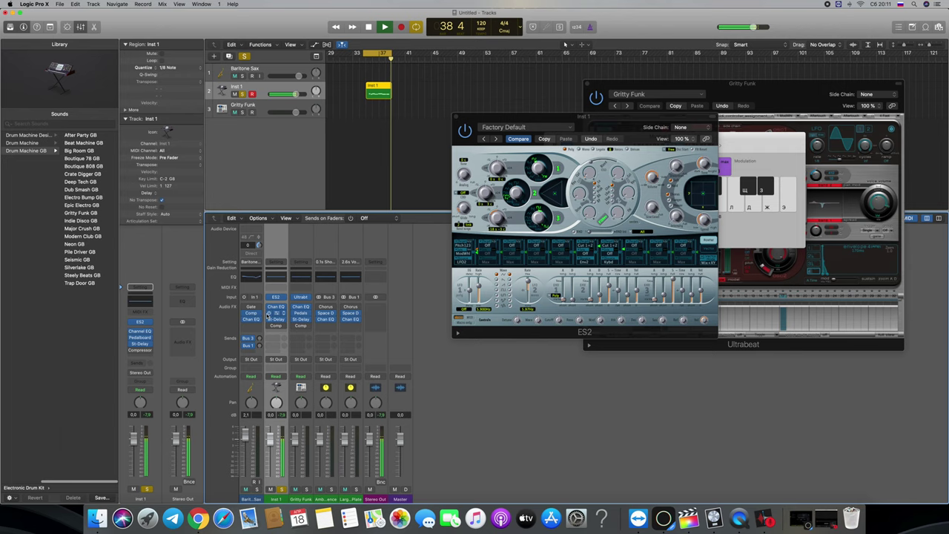
left_click(285, 329)
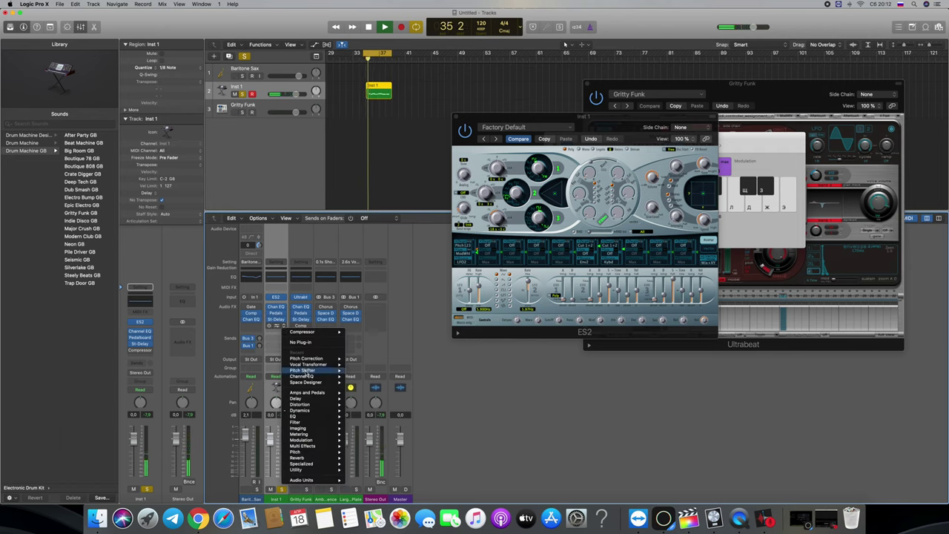
mouse_move(304, 372)
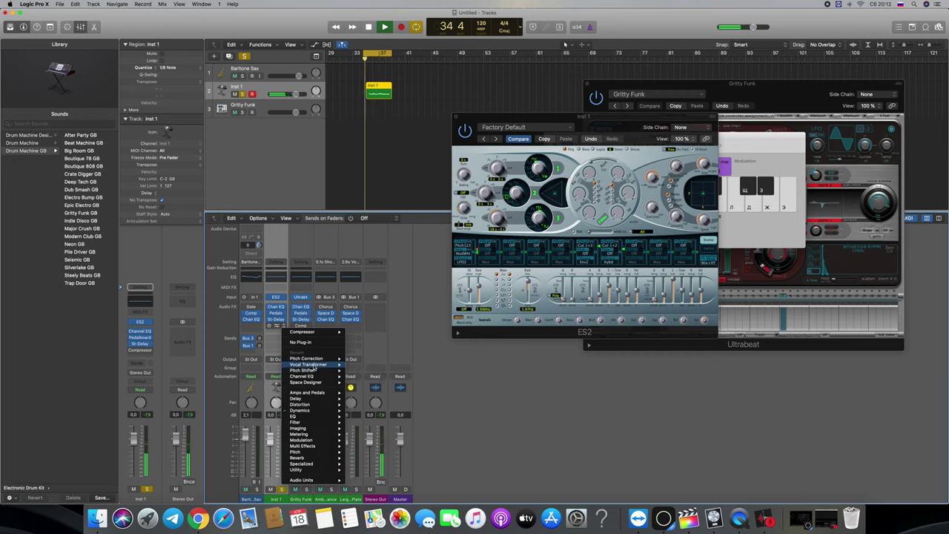
left_click(361, 377)
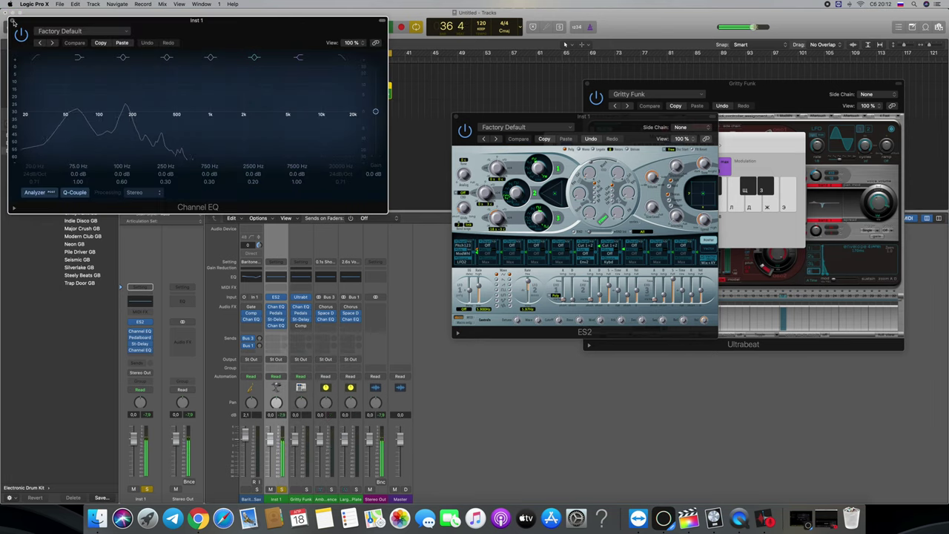
Cut the Channel EQ by 14.5 dB at 1700 Hz, lower the low shelf by about 10.5 dB and compare with the EQ bypassed
left_click(123, 56)
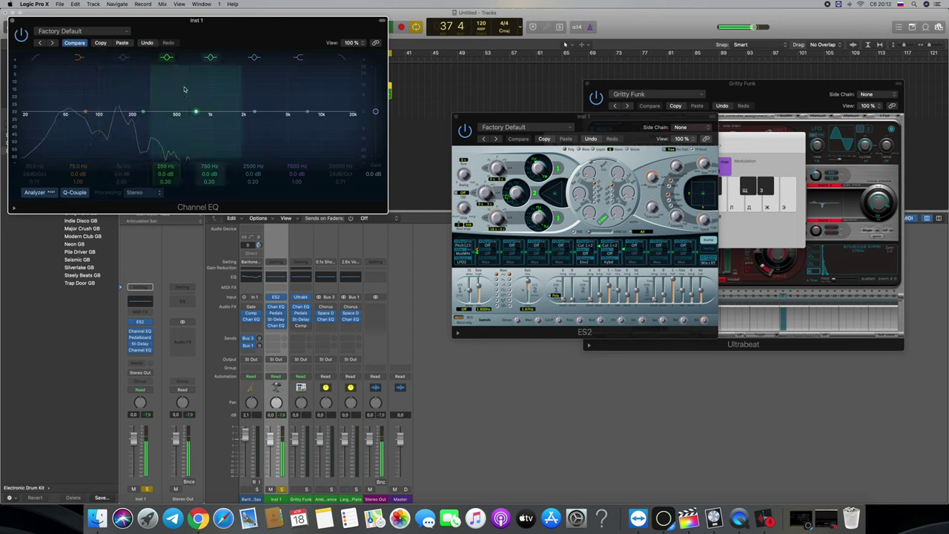
left_click_drag(254, 112, 236, 145)
left_click_drag(73, 106, 85, 123)
left_click(22, 35)
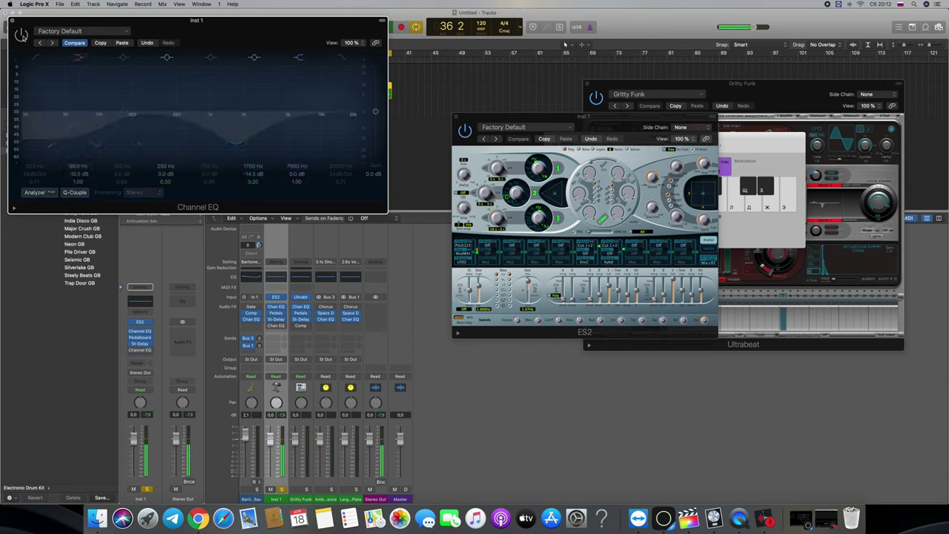
left_click(22, 35)
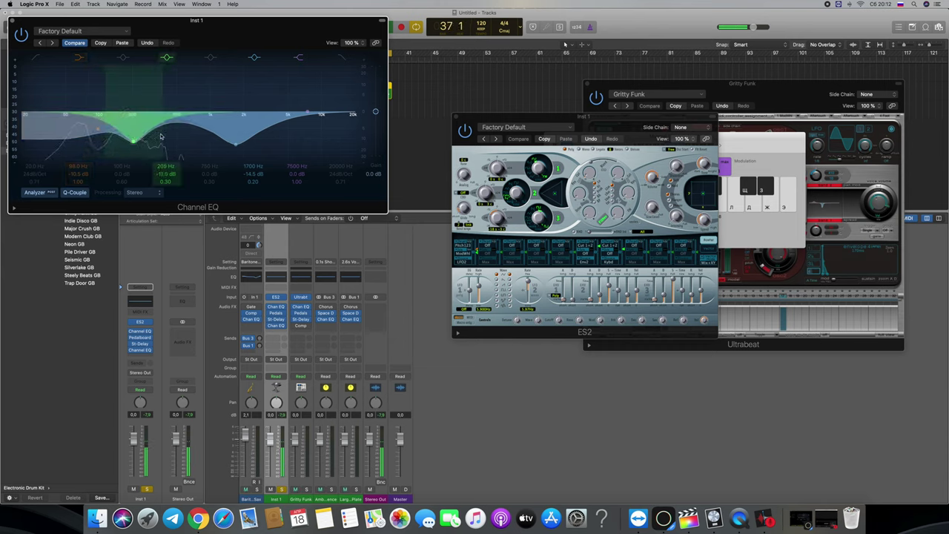
Reshape the EQ with a 12 dB cut at 205 Hz, a 15.5 dB boost at 790 Hz and a deeper low-shelf cut, lower the high shelf and close it
left_click_drag(219, 106, 182, 41)
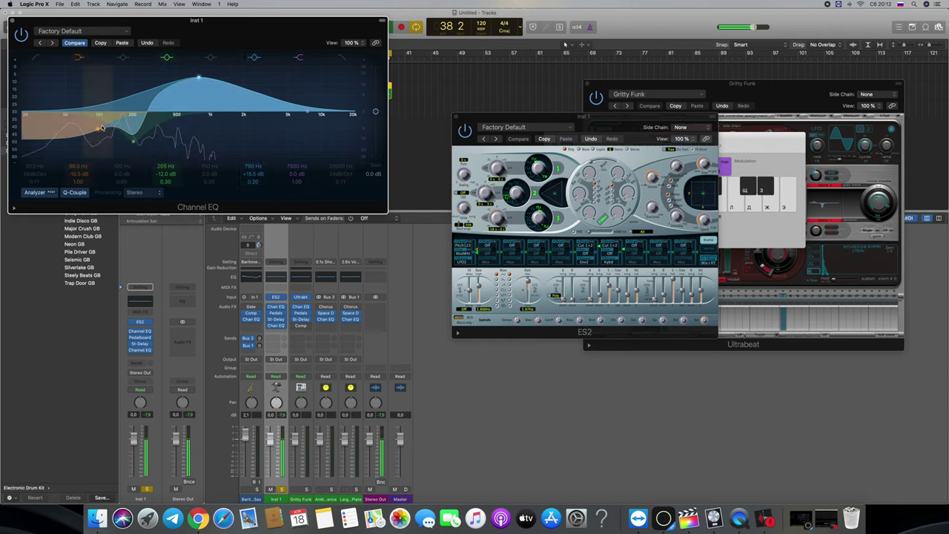
left_click_drag(63, 114, 65, 127)
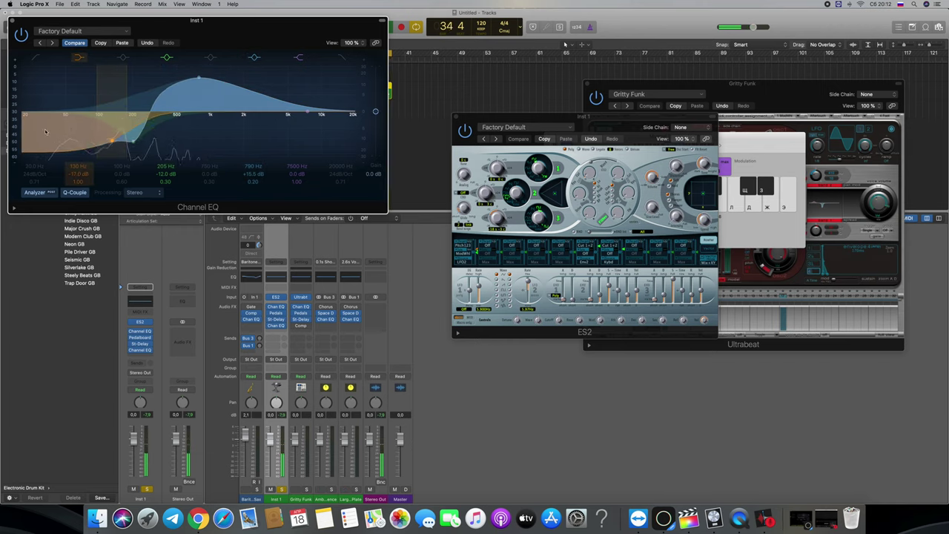
left_click_drag(130, 127, 131, 126)
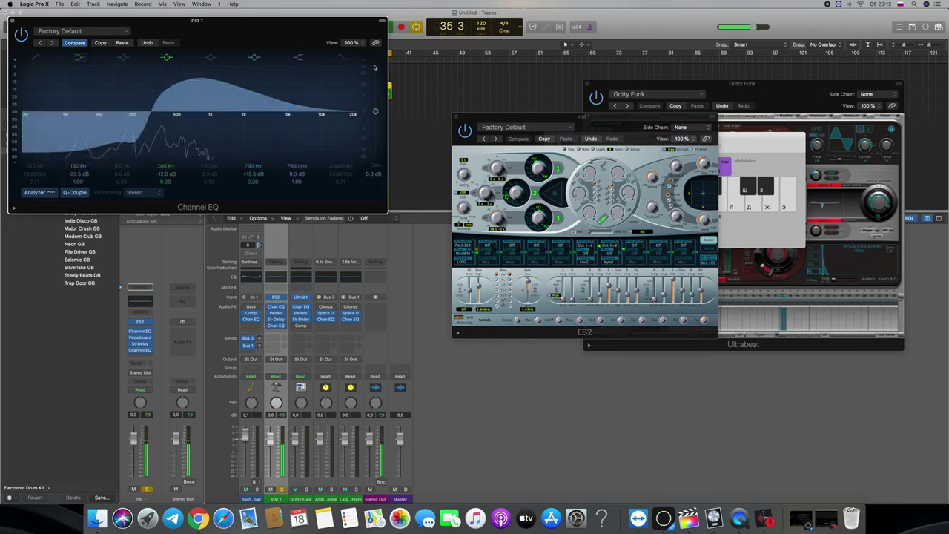
left_click_drag(320, 108, 253, 134)
left_click(12, 20)
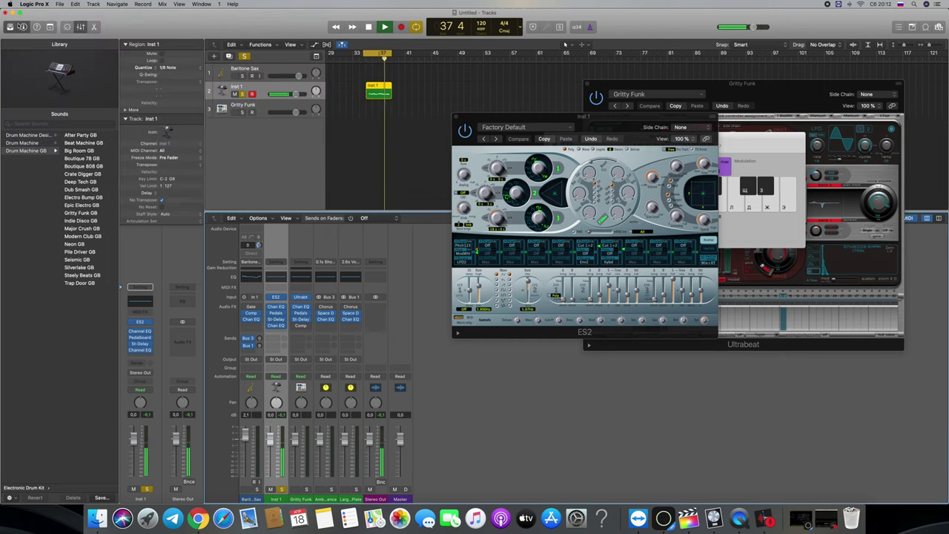
Insert a stereo Phat FX after the EQ on the Inst 1 channel and move its XY pad point towards the upper-left corner
left_click(277, 332)
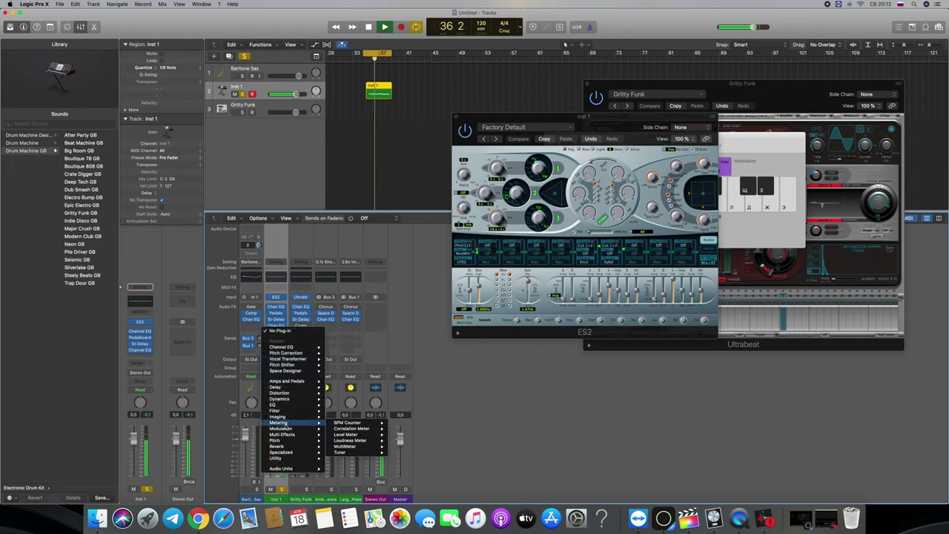
mouse_move(285, 435)
mouse_move(343, 437)
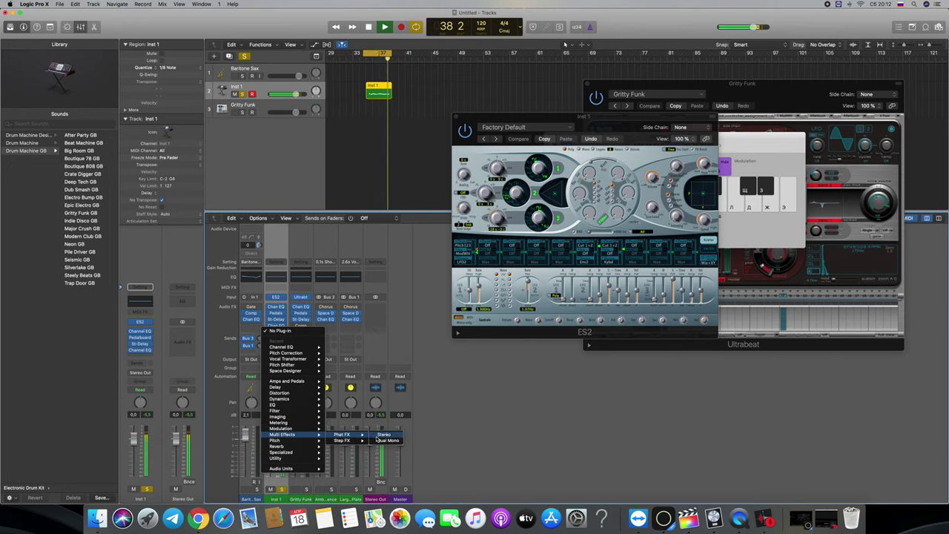
left_click(384, 435)
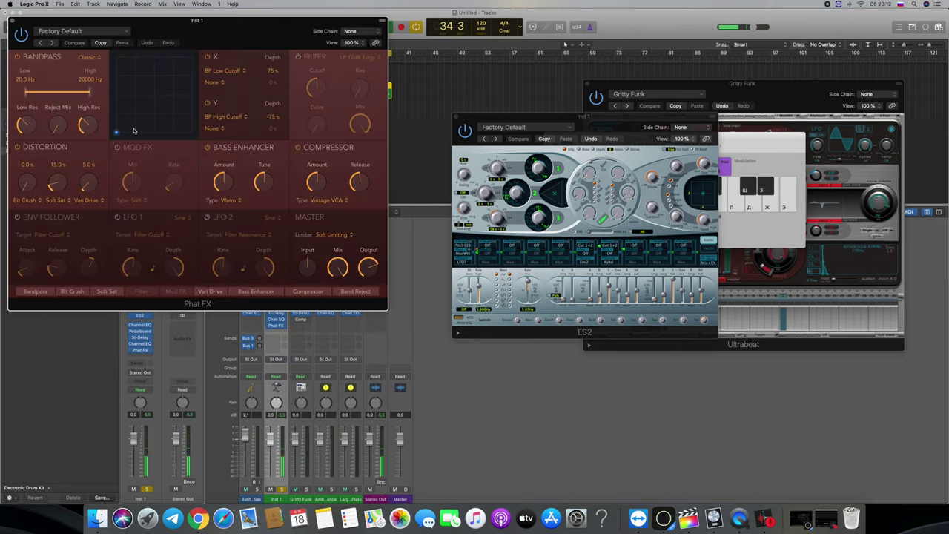
left_click_drag(146, 104, 150, 101)
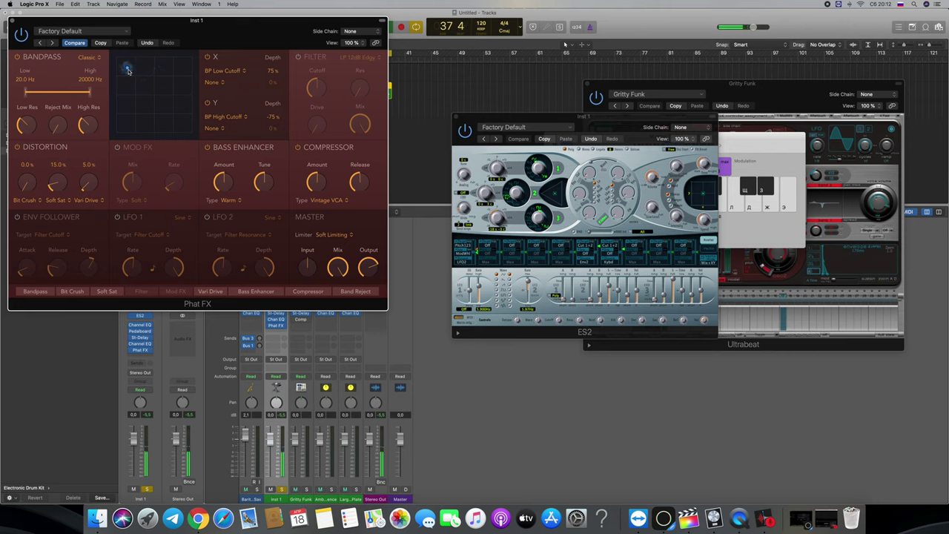
Set the Phat FX to 87.1% High Res, 27.9% Soft Sat, 57.2% Vari Drive and a 20000 Hz high cutoff, lower its XY point and close it
left_click_drag(146, 90, 126, 70)
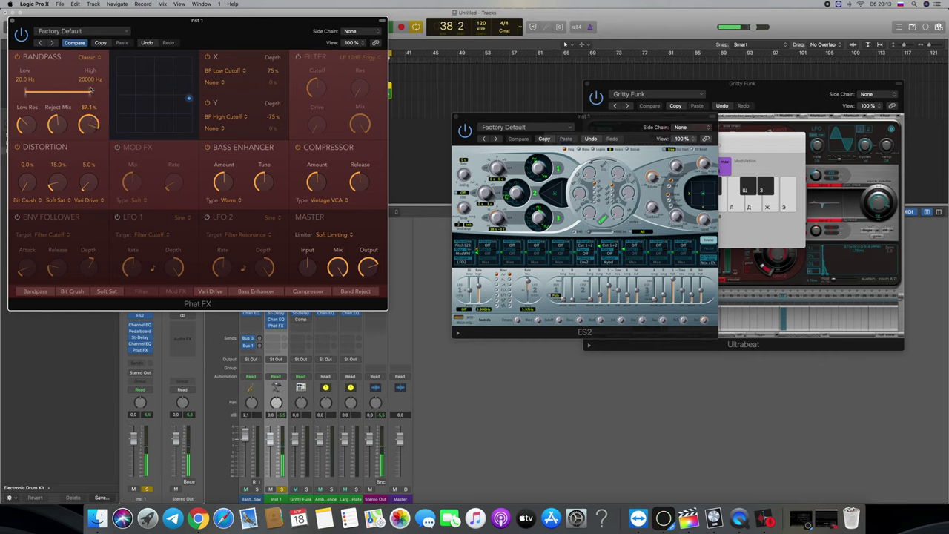
left_click_drag(191, 99, 146, 93)
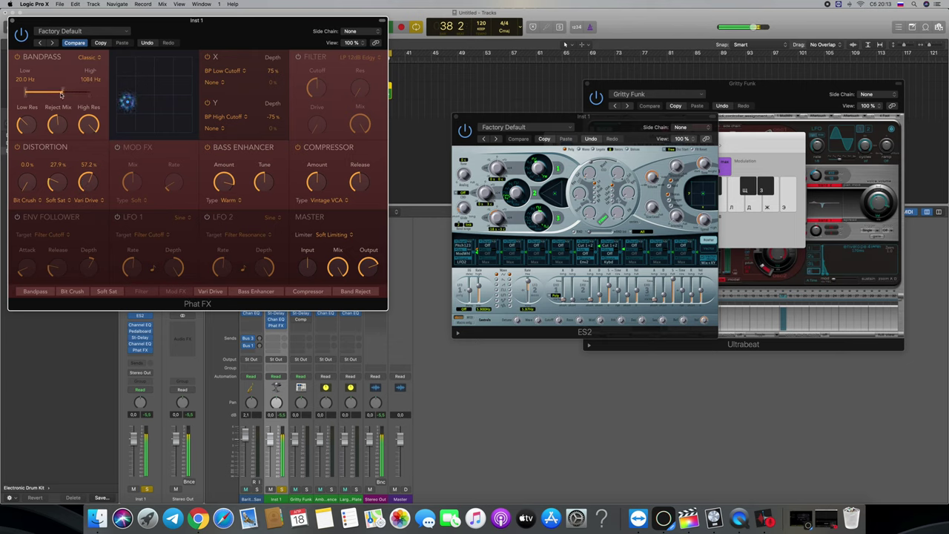
left_click_drag(50, 94, 91, 95)
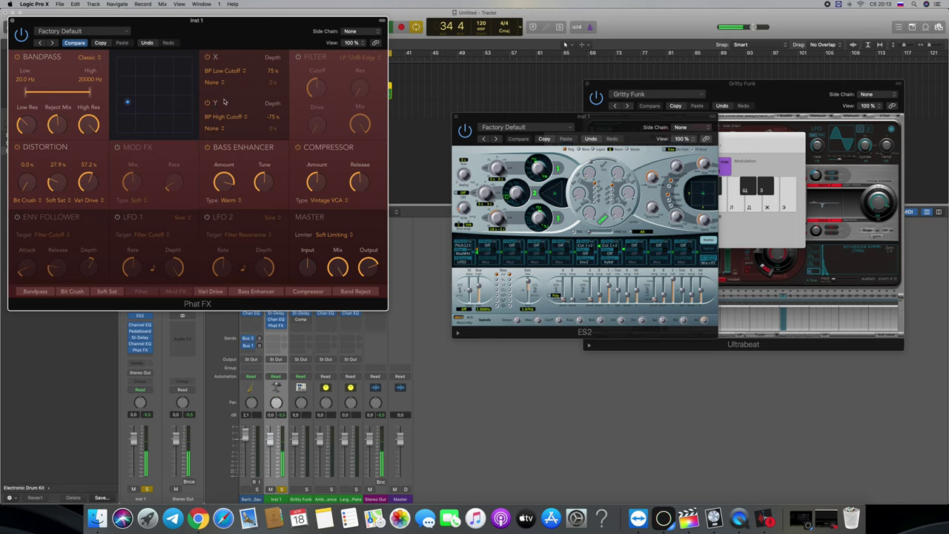
left_click(13, 20)
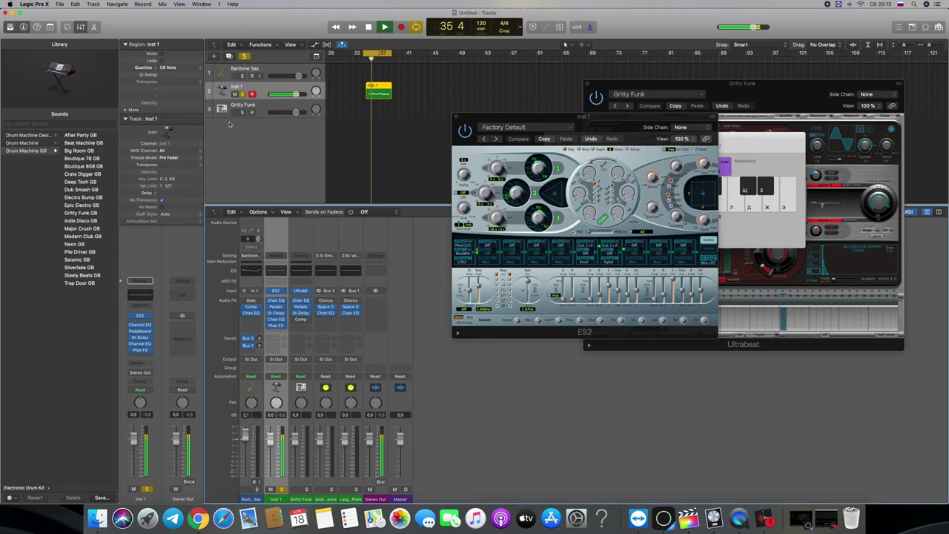
Set the Inst 1 track to -5.3 dB with pan at -27, close the ES2 and move Musical Typing away from the Ultrabeat window
left_click_drag(295, 95, 287, 95)
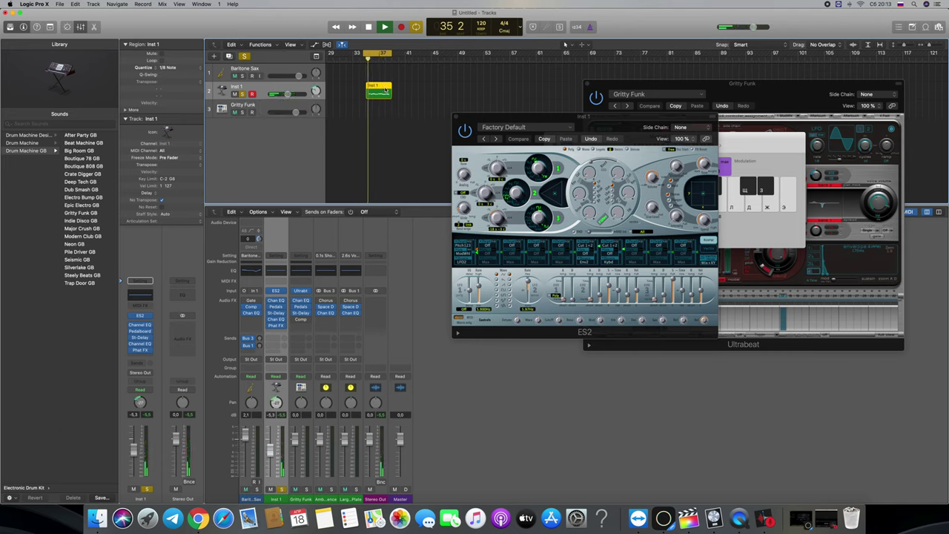
left_click(347, 70)
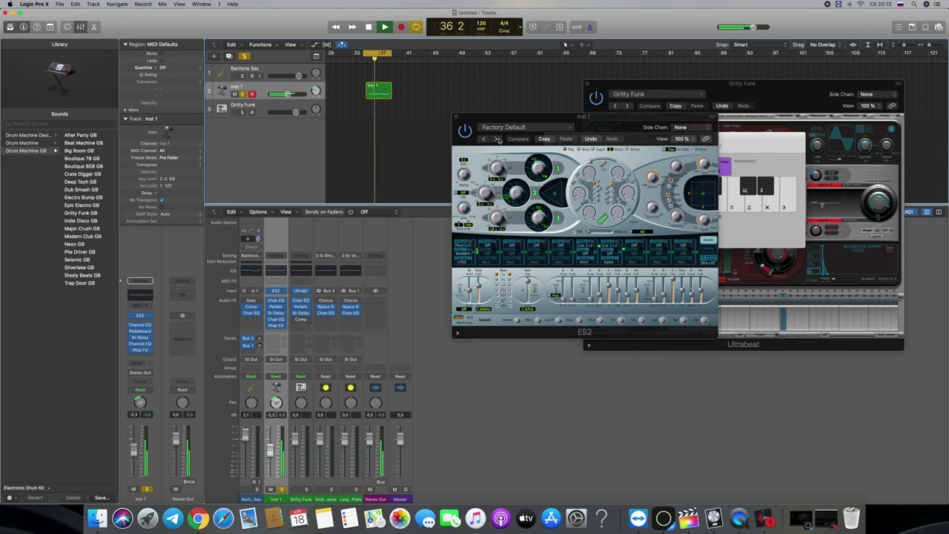
left_click(457, 118)
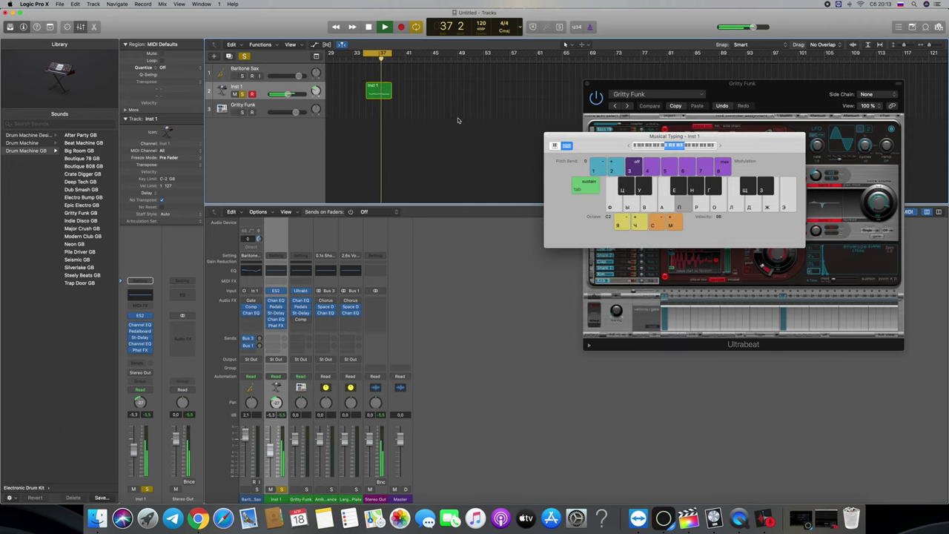
key("s")
key("d")
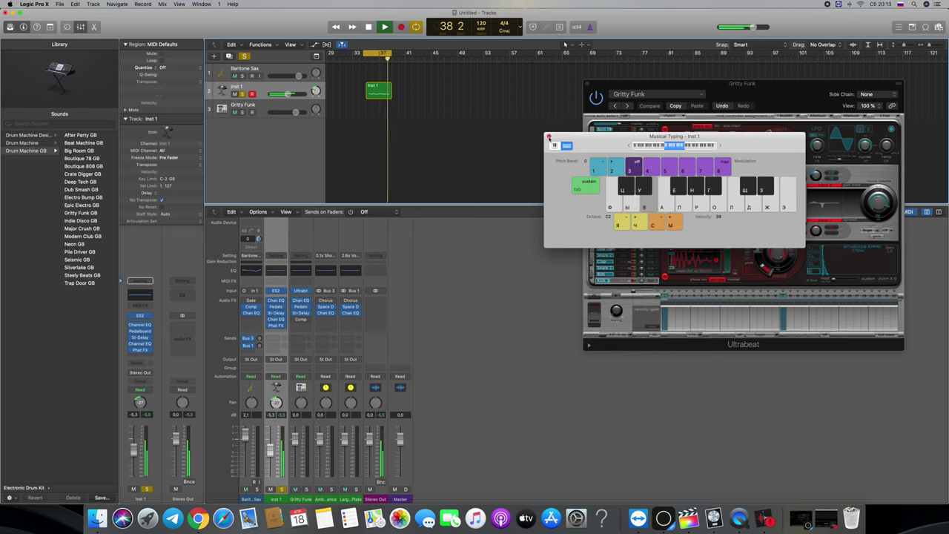
left_click_drag(578, 143, 474, 330)
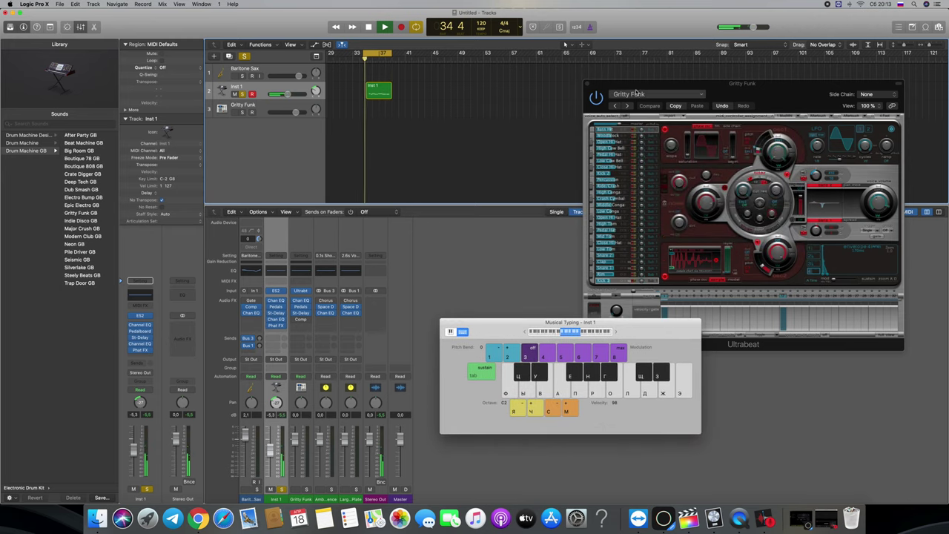
left_click(638, 94)
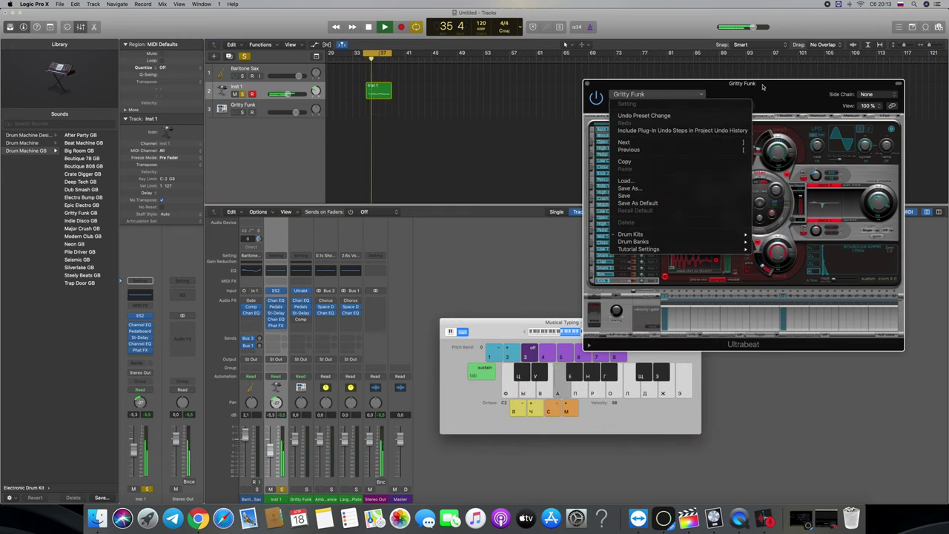
left_click(465, 69)
Stop playback, turn the cycle off, return the playhead to bar 1 and move the Inst 1 region back to about bar 6
key("space")
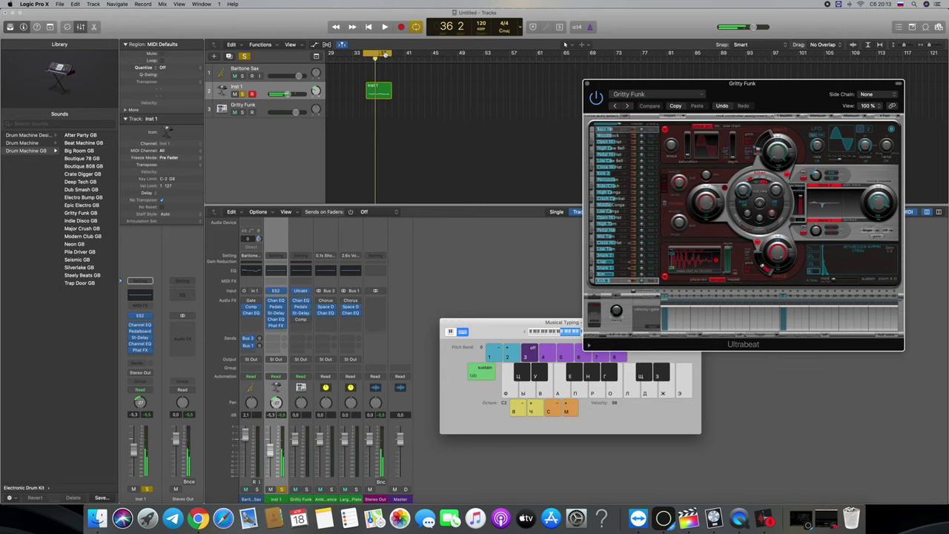
left_click(384, 55)
left_click_drag(378, 59, 324, 59)
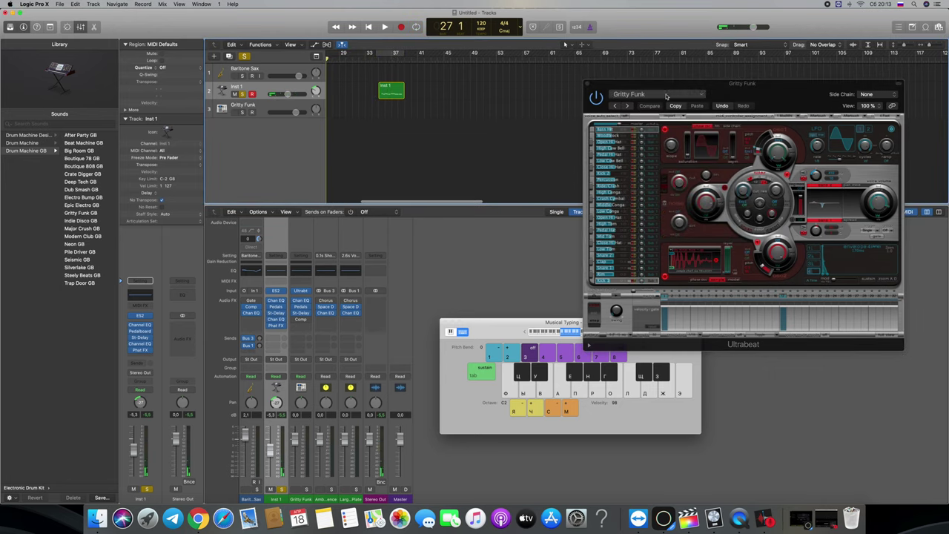
key("comma")
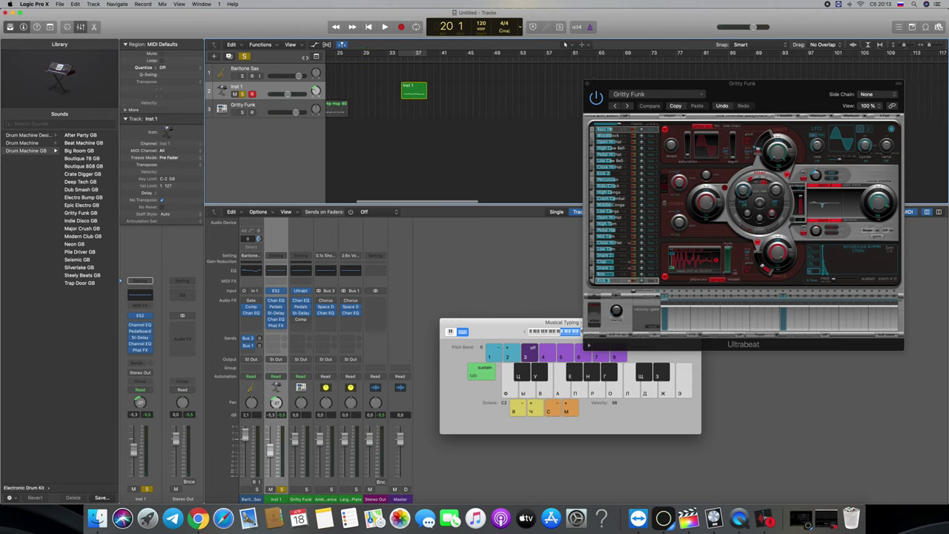
key("comma")
key("comma")
key("comma")
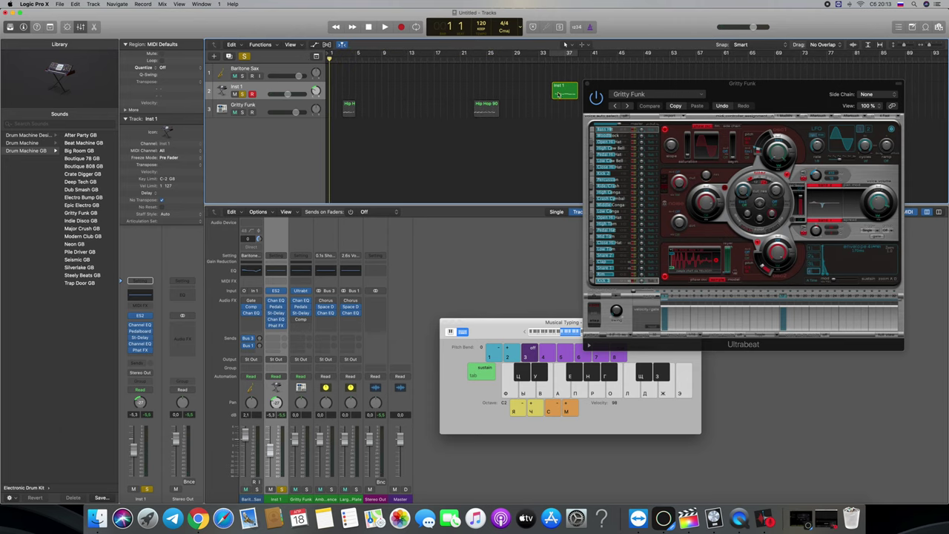
left_click_drag(564, 89, 376, 88)
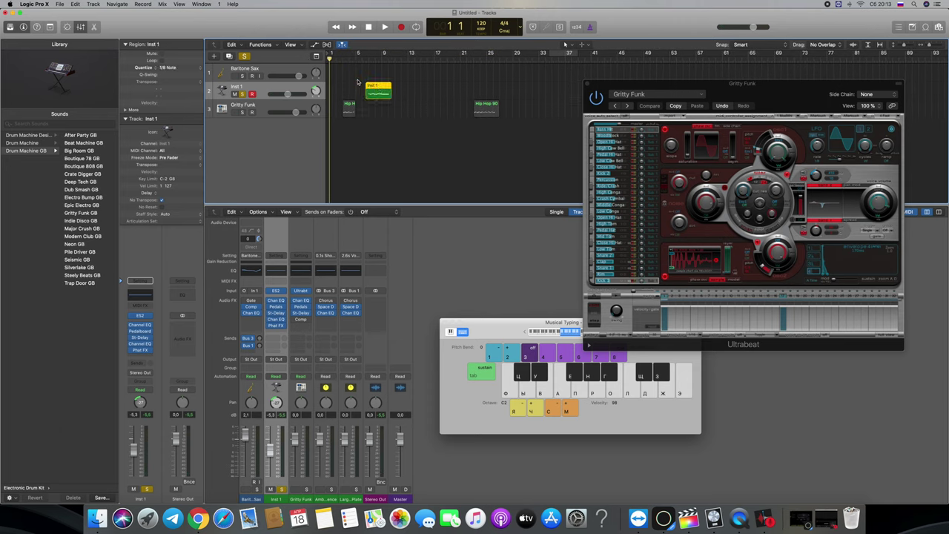
Record a short four-note ES2 phrase on the Inst 1 track from bar 1 and play it back from the start
key("space")
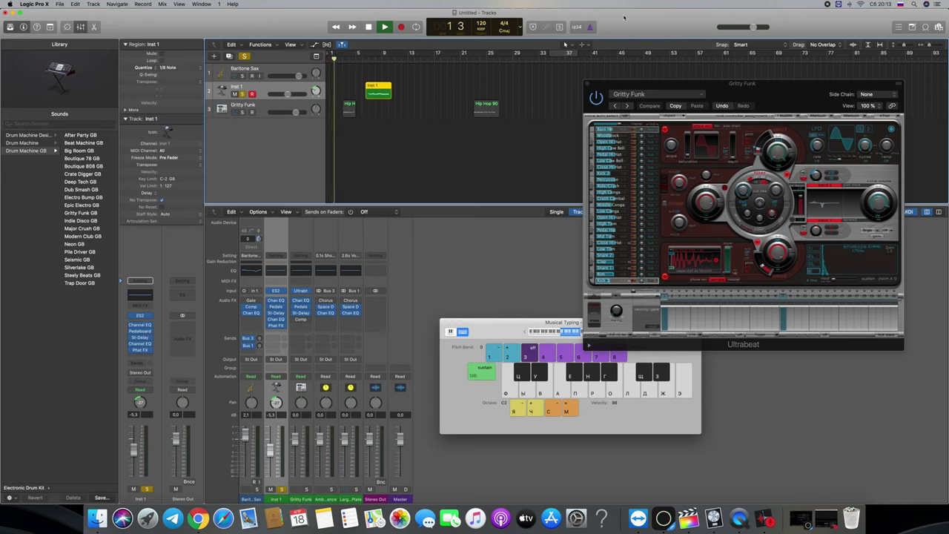
key("space")
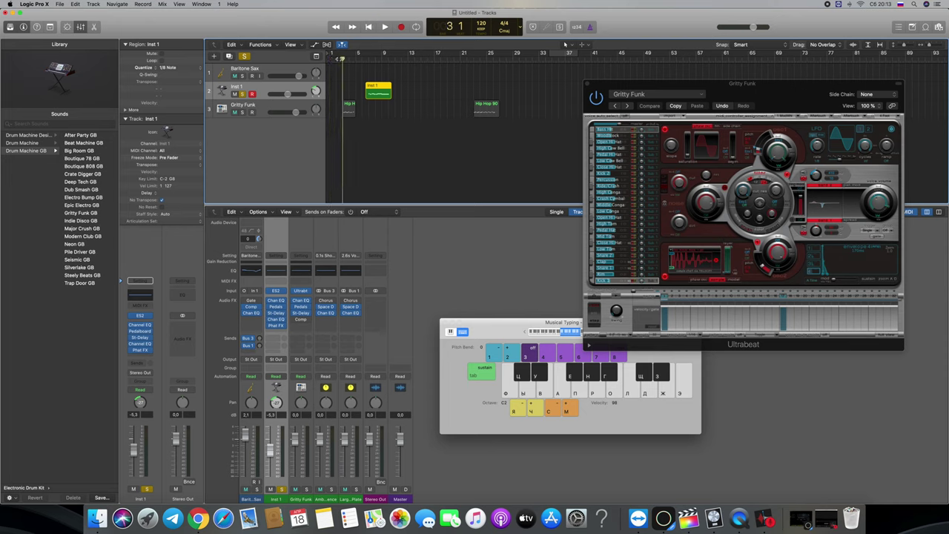
key("g")
key("s")
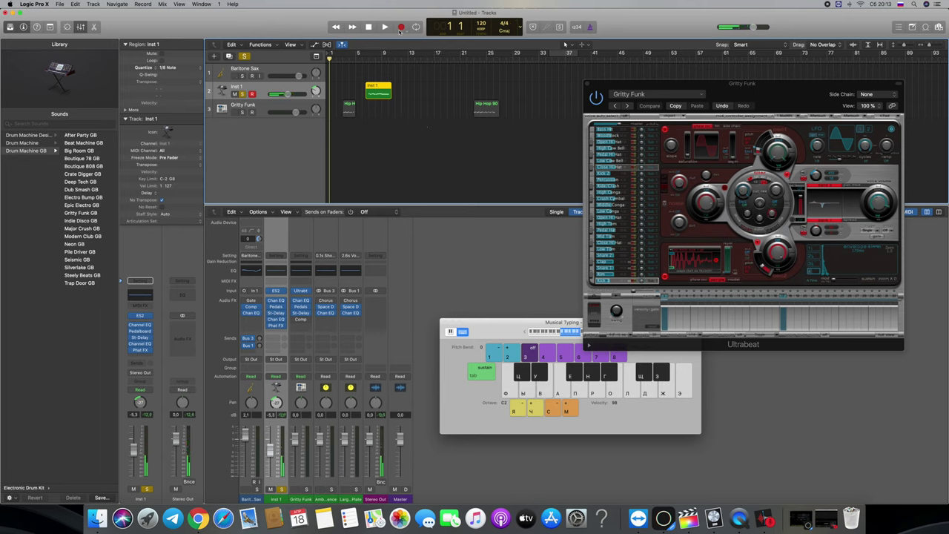
left_click(401, 28)
key("s")
key("s")
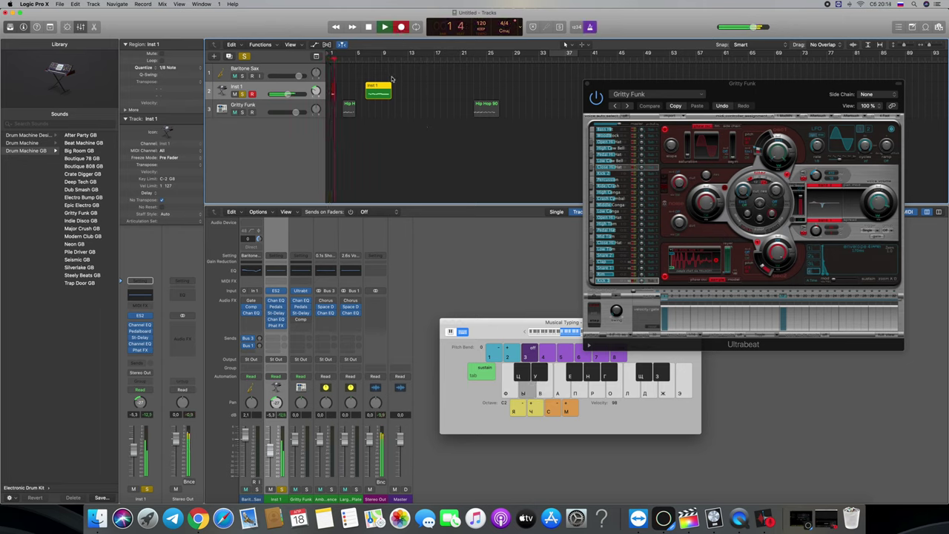
key("f")
key("space")
key("Return")
key("space")
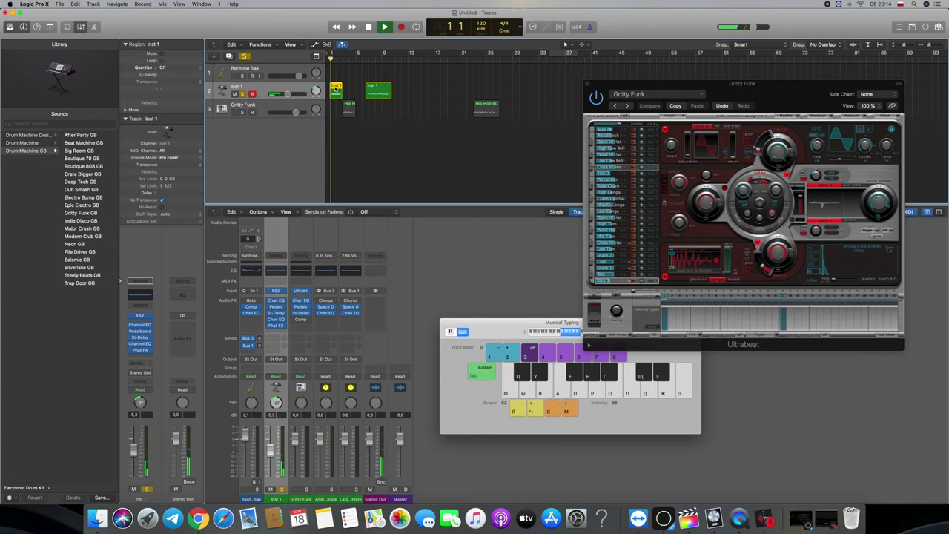
Trim the two lowest notes of the new phrase in the Piano Roll so they stop overlapping, and quantize the region to 1/4 Note
double_click(335, 89)
left_click_drag(515, 324, 258, 226)
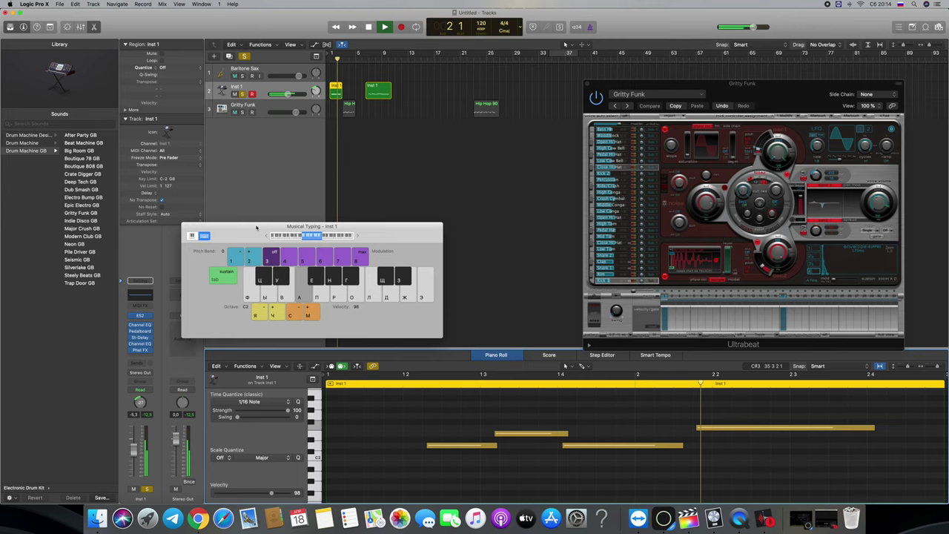
left_click_drag(564, 446, 570, 445)
left_click_drag(494, 448, 491, 447)
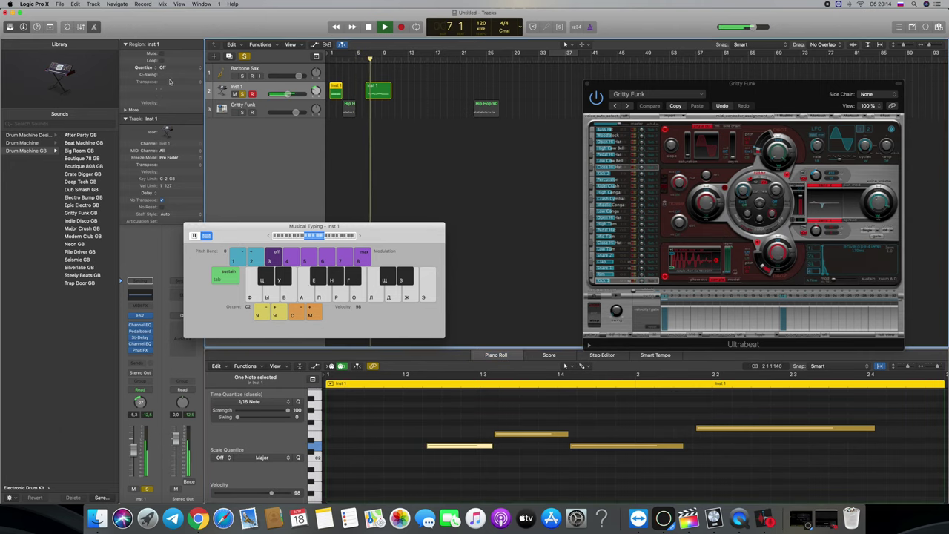
left_click(164, 68)
left_click(169, 89)
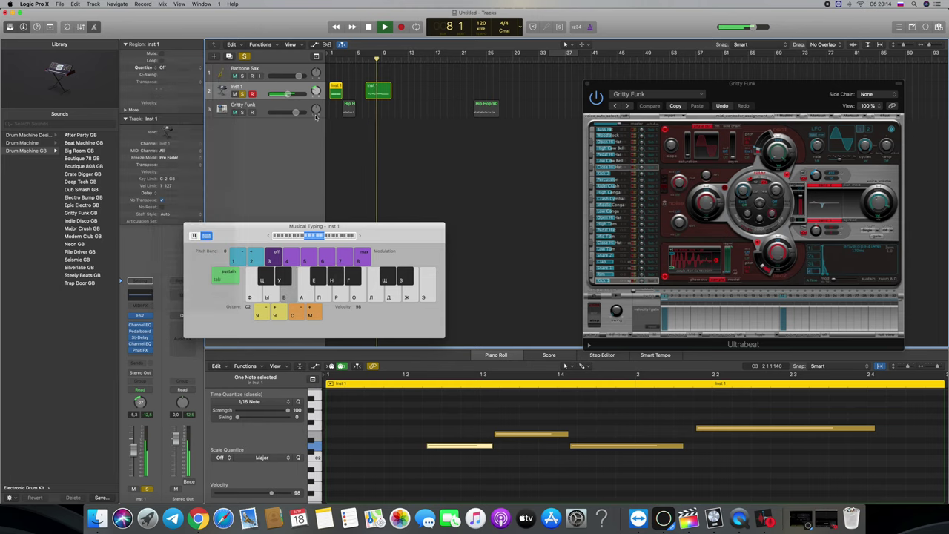
Loop the new Inst 1 region up to bar 5, shift the longer region to just after it and loop that up to bar 17
left_click_drag(359, 59, 353, 61)
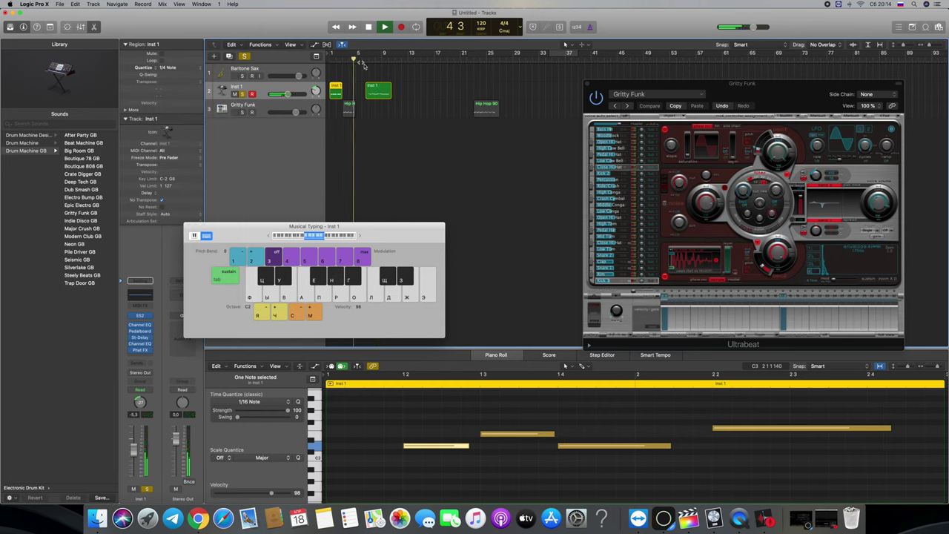
left_click_drag(377, 91, 443, 90)
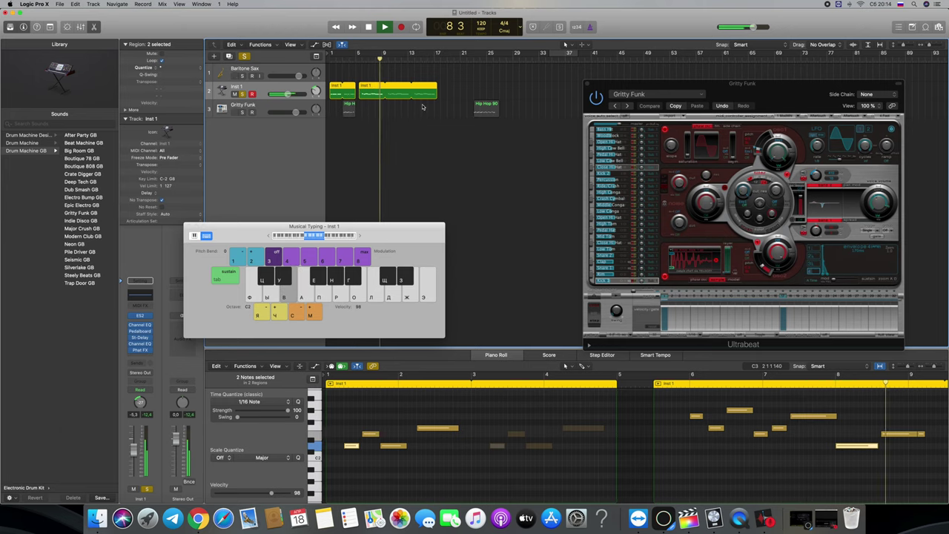
Unsolo the Inst 1 track, listen with the drums and delete the first Hip Hop 90s Kit region around bar 3
left_click(349, 105)
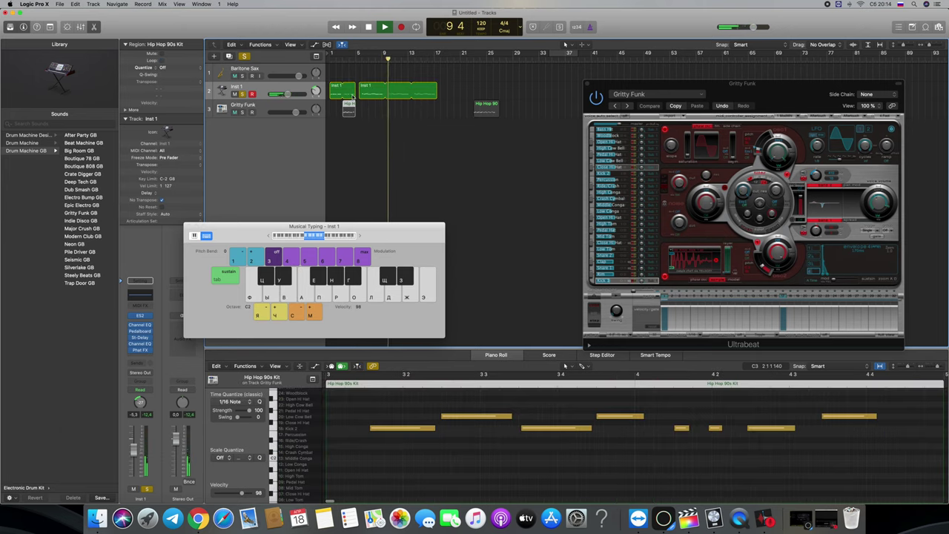
left_click(245, 95)
left_click_drag(379, 62, 337, 63)
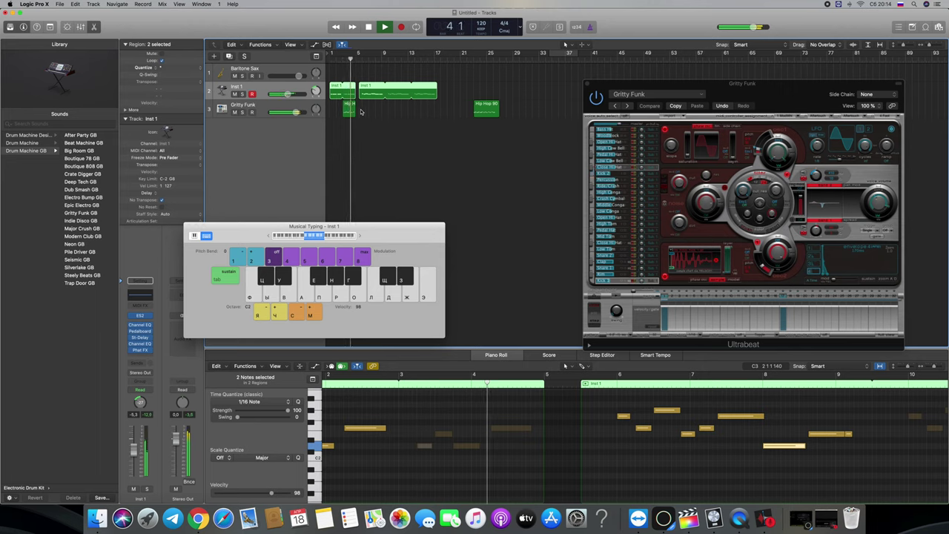
left_click(352, 108)
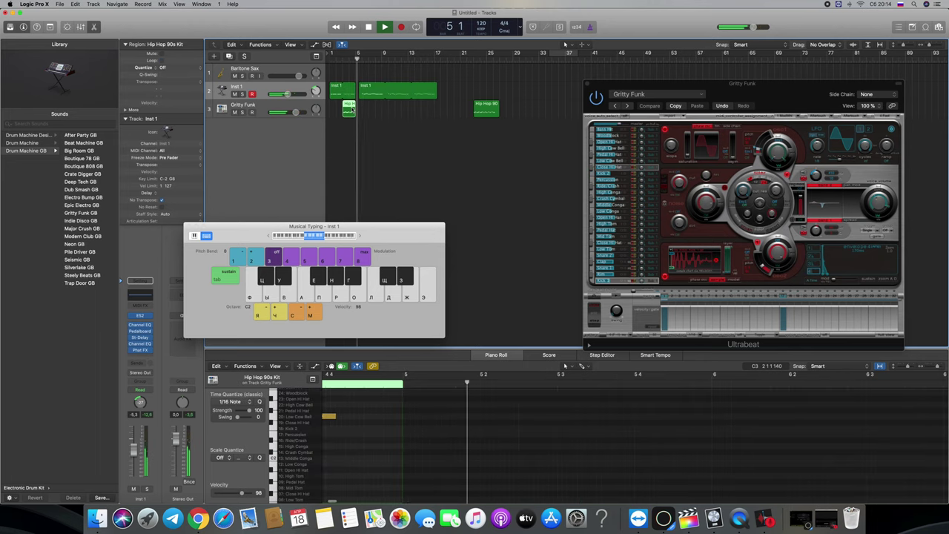
key("Delete")
Load the Electro Bump drum kit into Ultrabeat
left_click(630, 94)
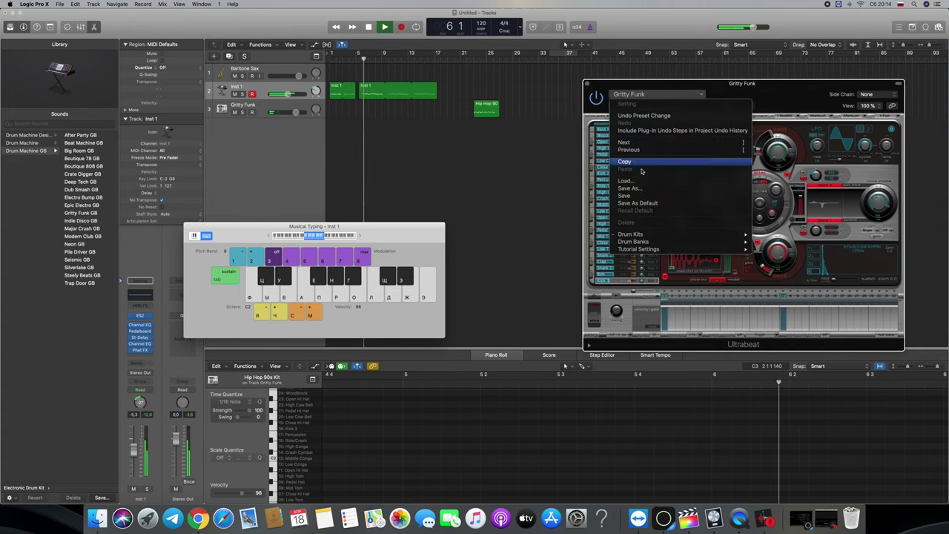
mouse_move(645, 243)
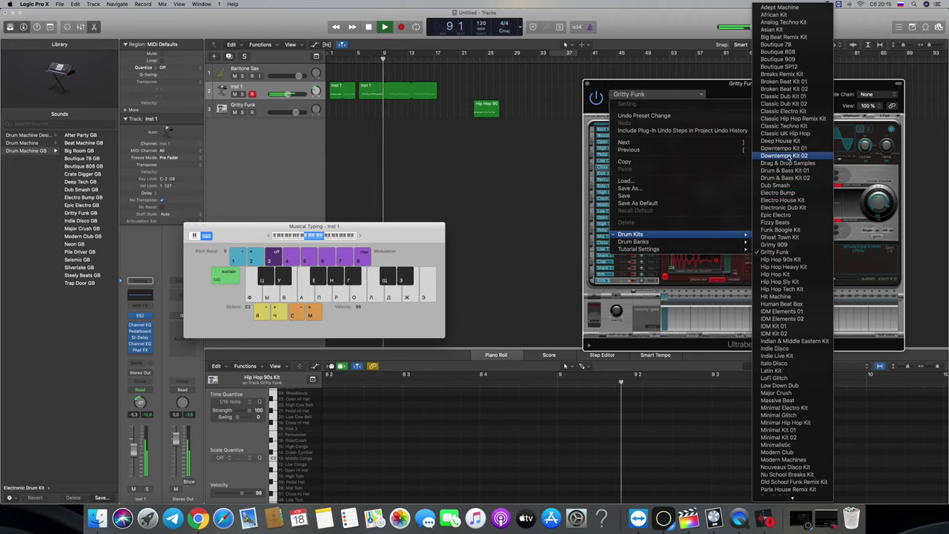
left_click(789, 192)
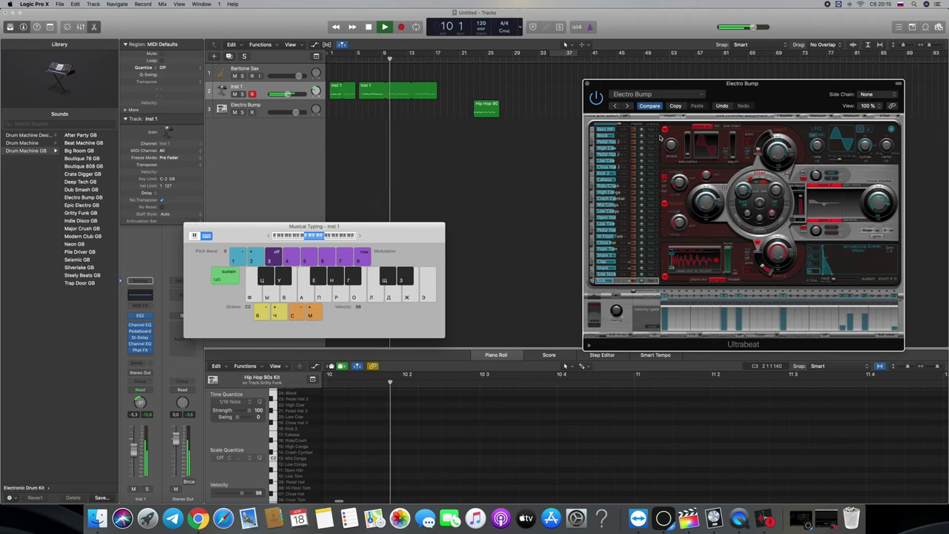
Audition the kit's pattern and crash cymbal, place the Ultrabeat pattern as a region at bar 1 of the drum track and play from the start
left_click(598, 297)
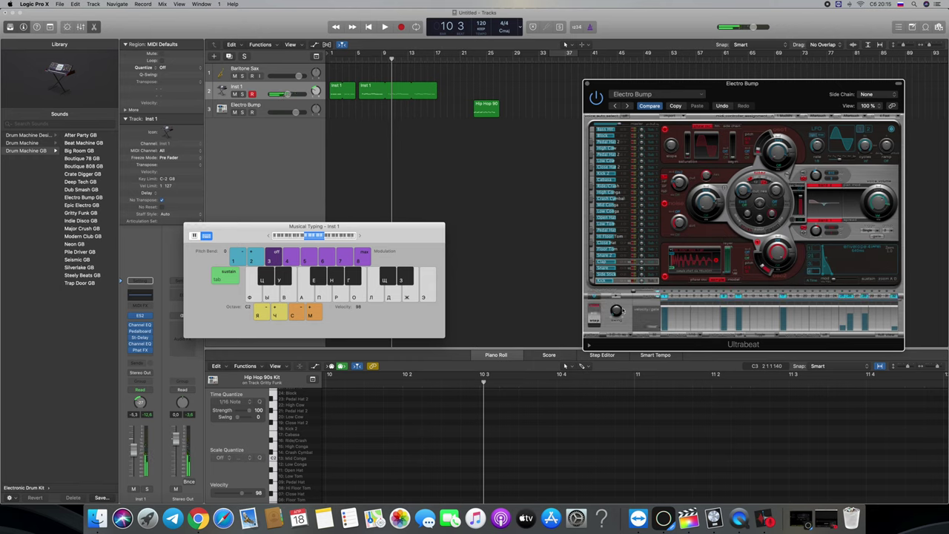
left_click(630, 199)
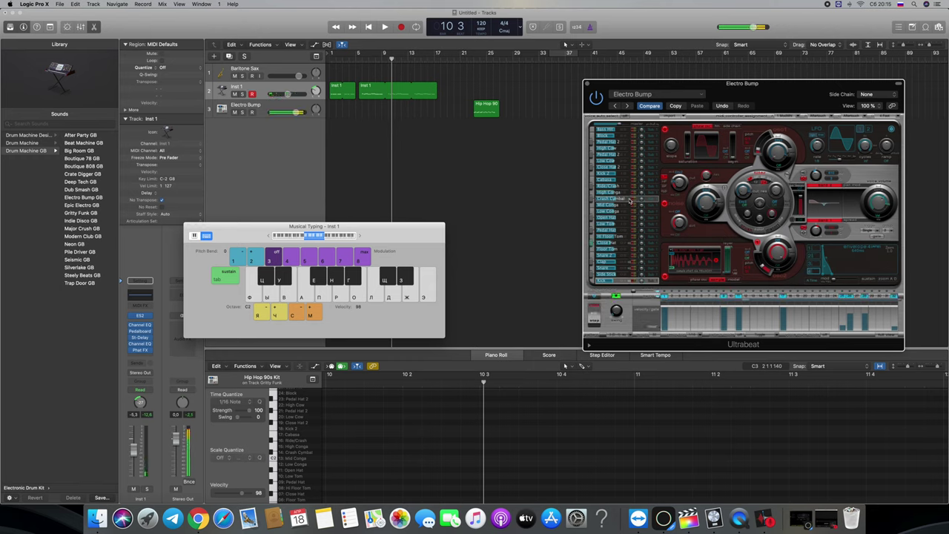
left_click_drag(579, 309, 343, 110)
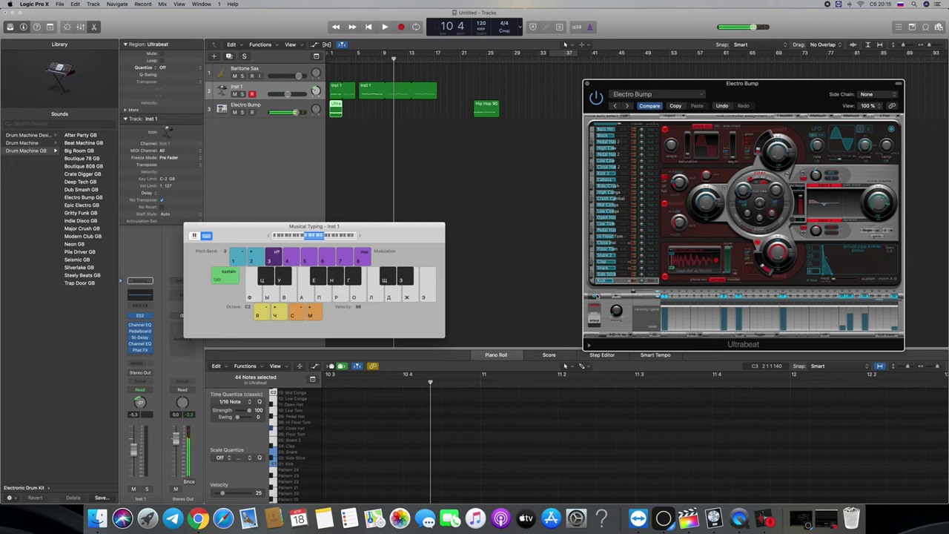
key("Return")
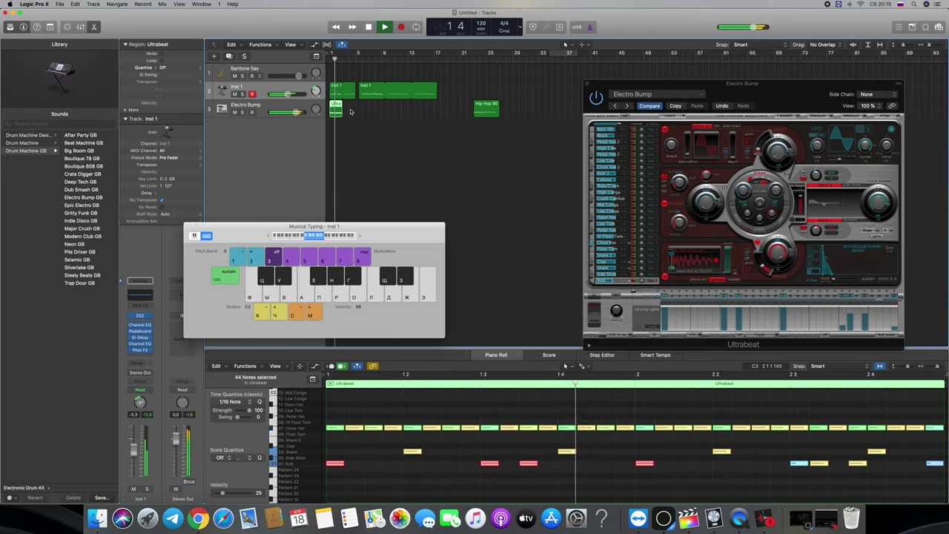
Loop the Ultrabeat drum region up to bar 9 and select the longer Inst 1 region
left_click_drag(349, 106, 384, 108)
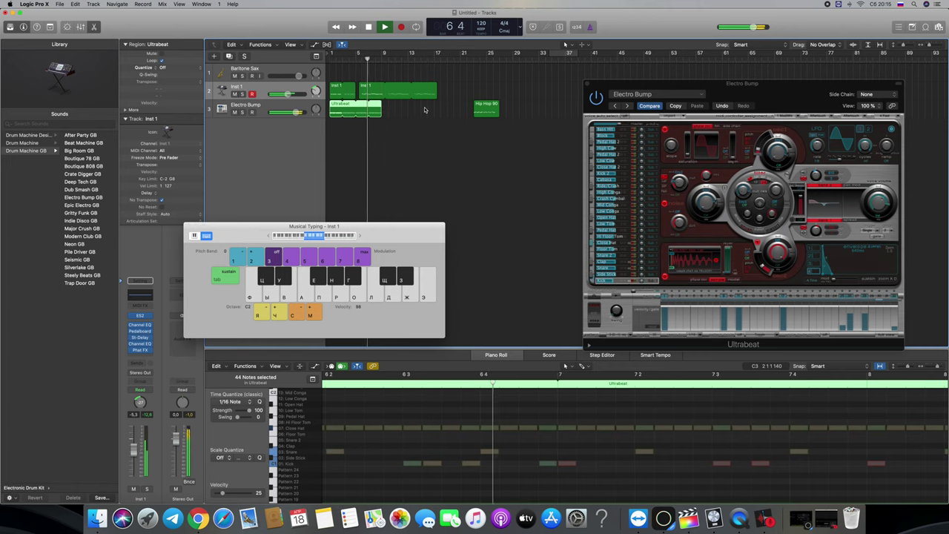
left_click(383, 88)
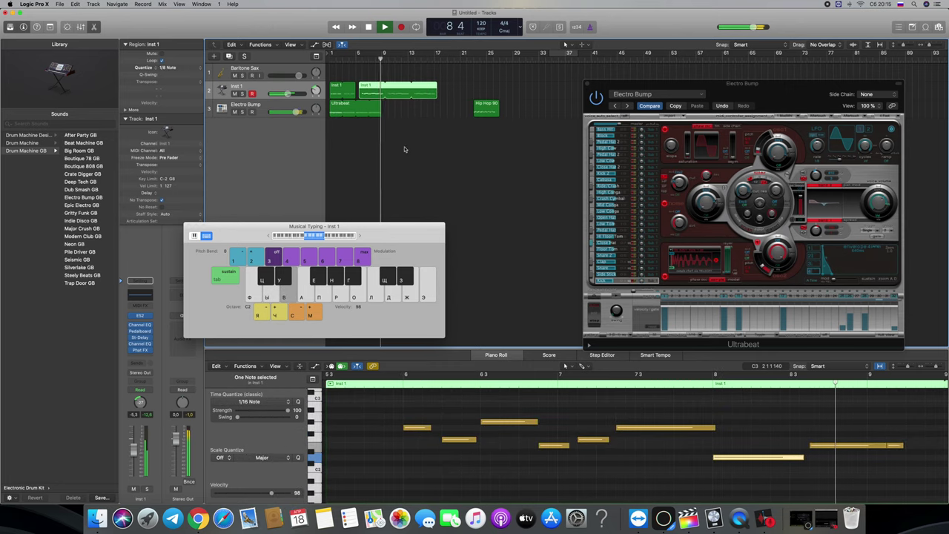
Show the mixer, move the Musical Typing window off it and open the ES2 synth on the Inst 1 channel
left_click(81, 28)
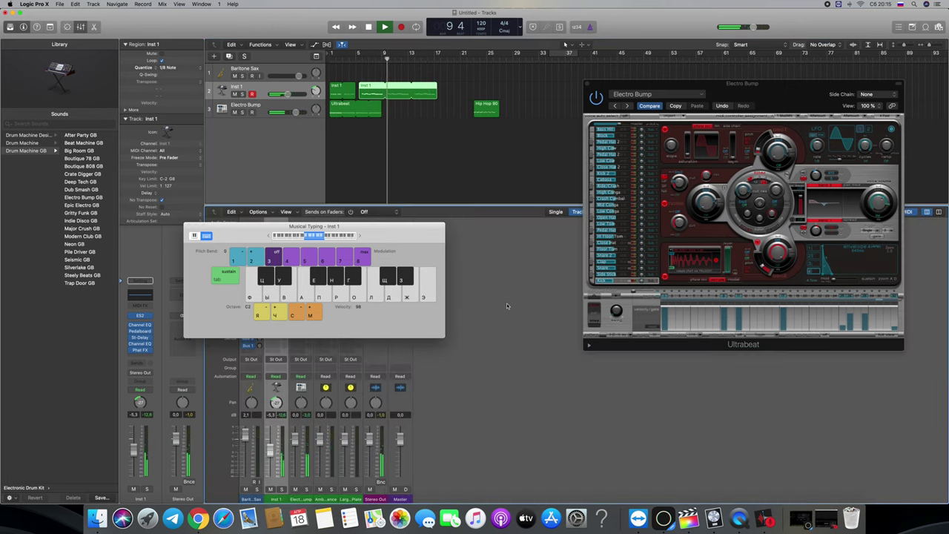
left_click_drag(411, 236, 767, 160)
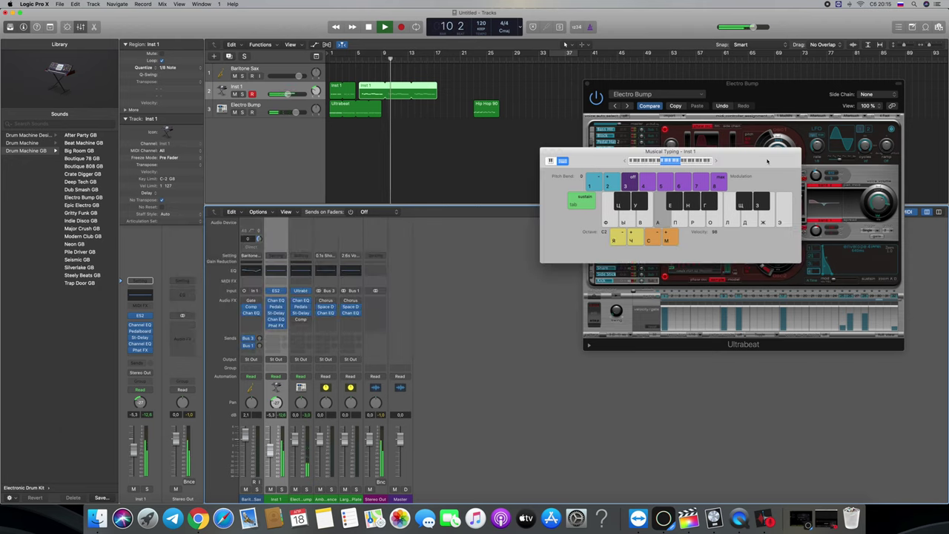
left_click(277, 291)
left_click(276, 292)
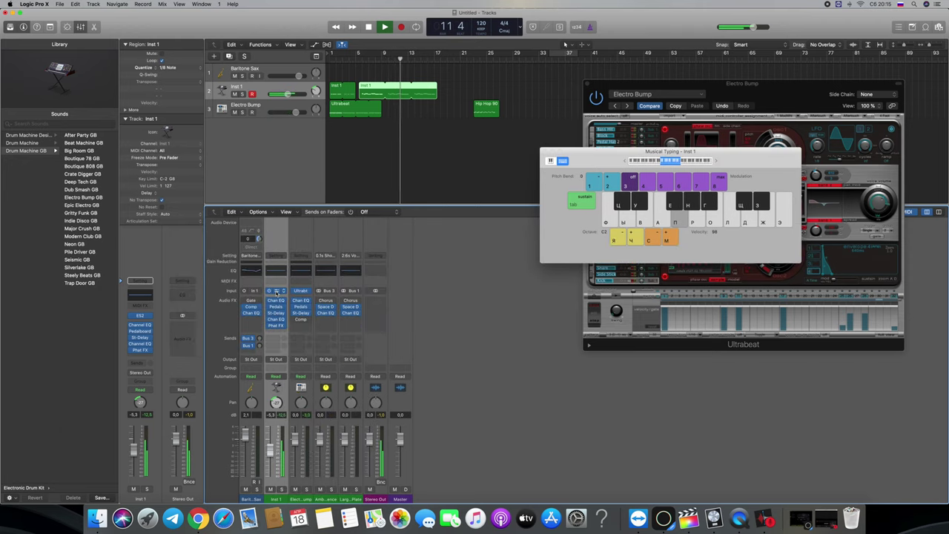
left_click(276, 291)
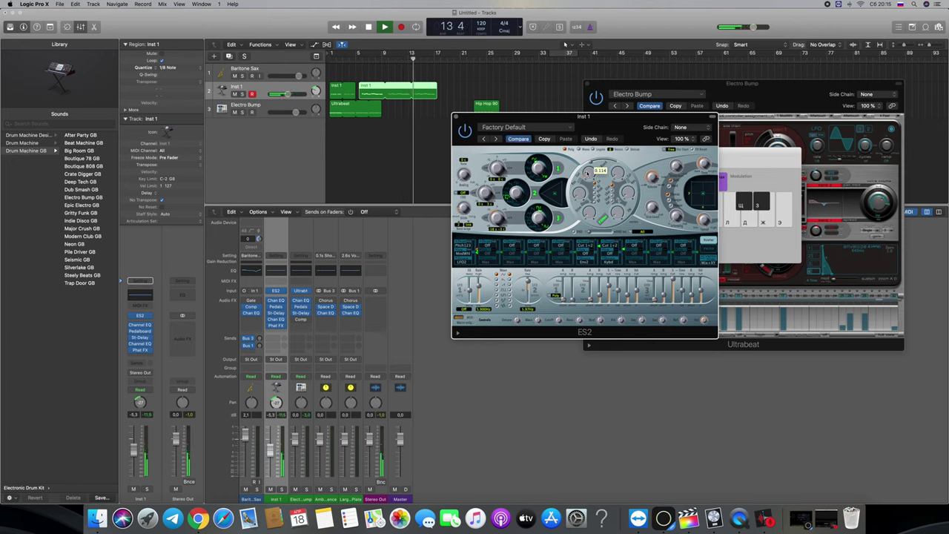
mouse_move(588, 216)
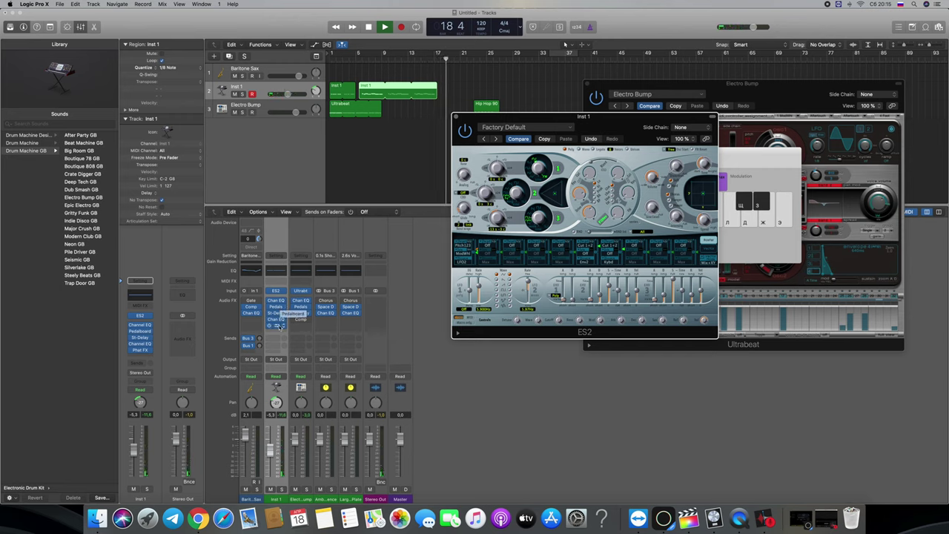
left_click(276, 376)
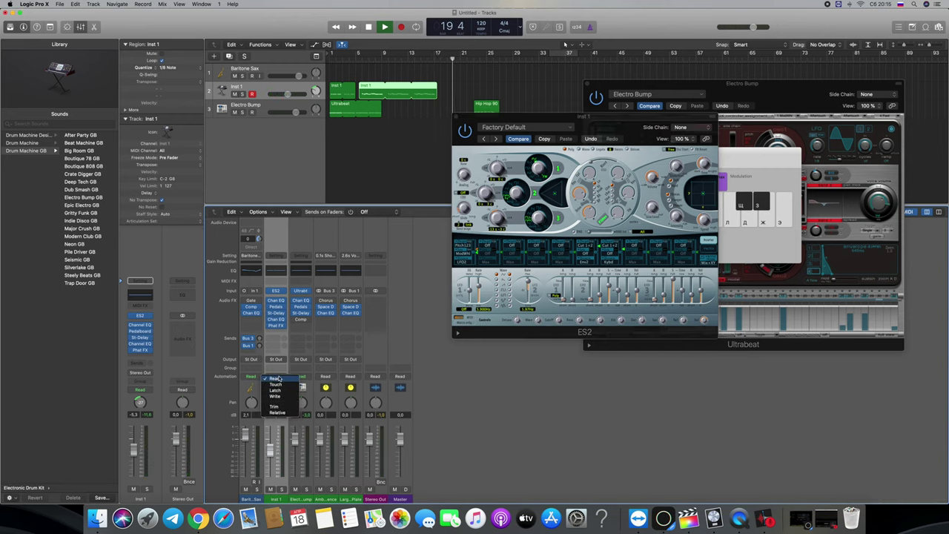
left_click(277, 386)
left_click(276, 376)
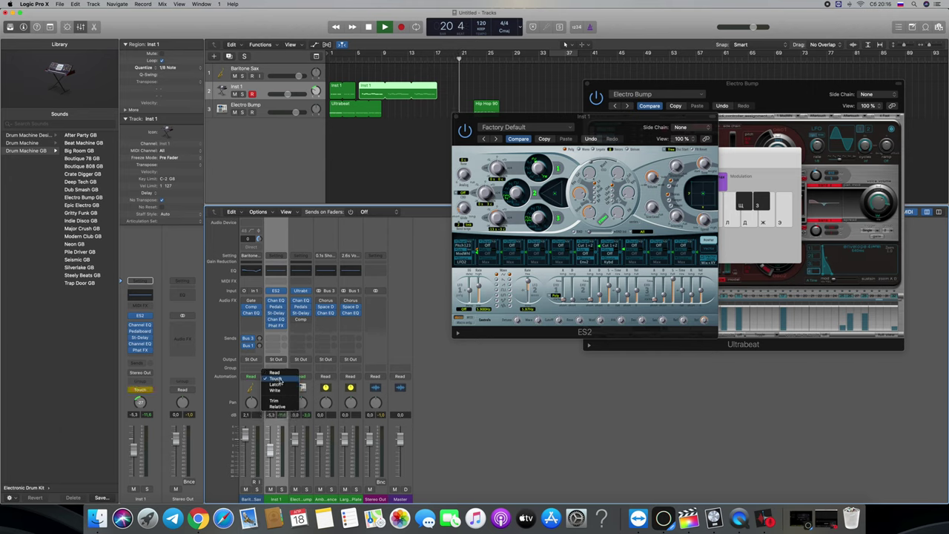
left_click(277, 373)
Move the ES2 window below the tracks, stop playback and park the playhead at bar 17
left_click(487, 225)
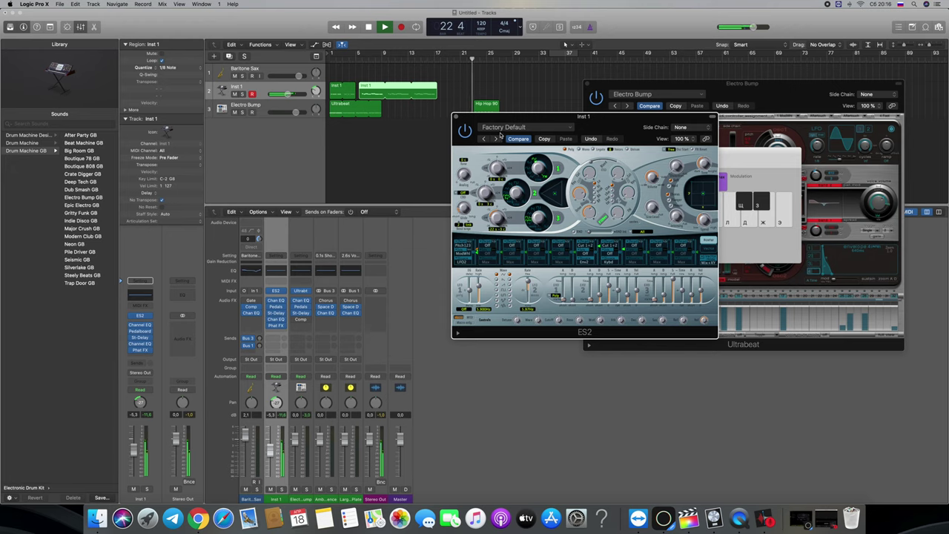
left_click_drag(549, 121, 410, 253)
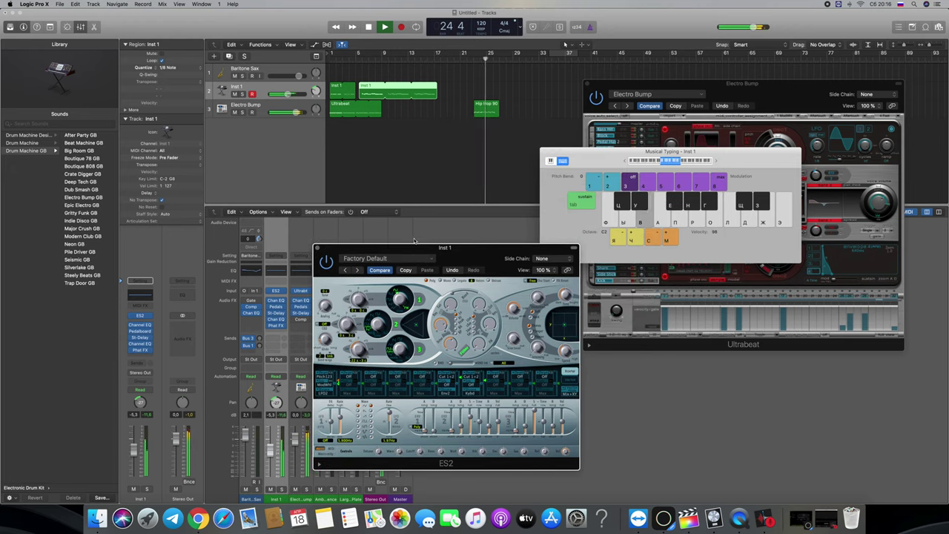
key("space")
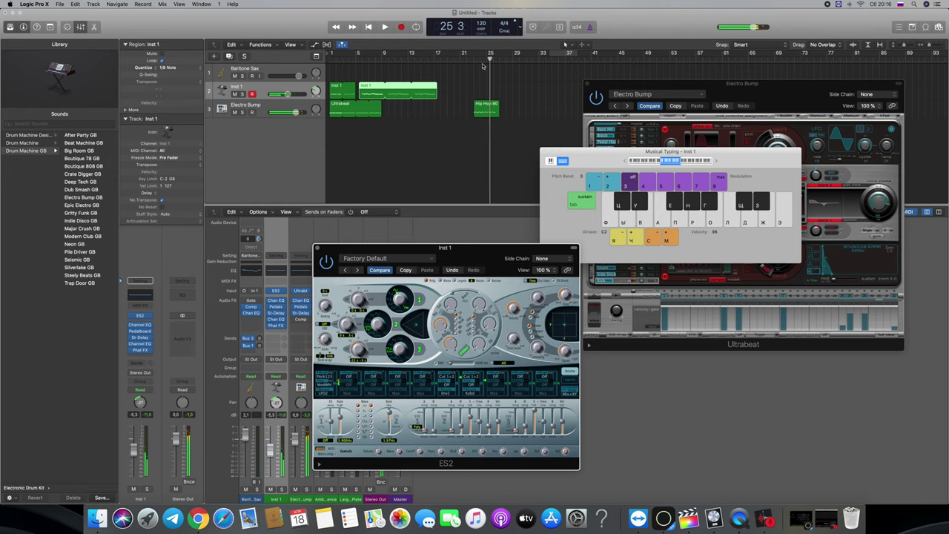
left_click(407, 53)
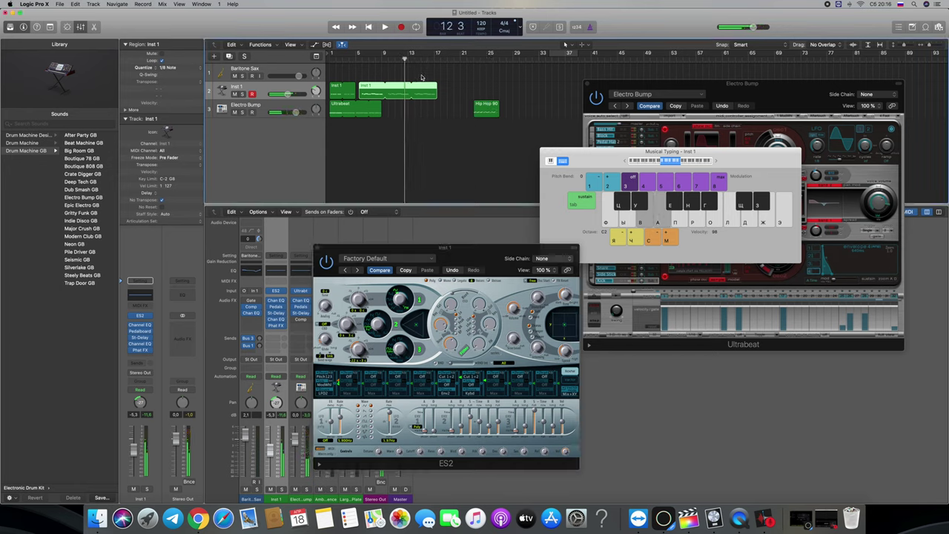
left_click(437, 54)
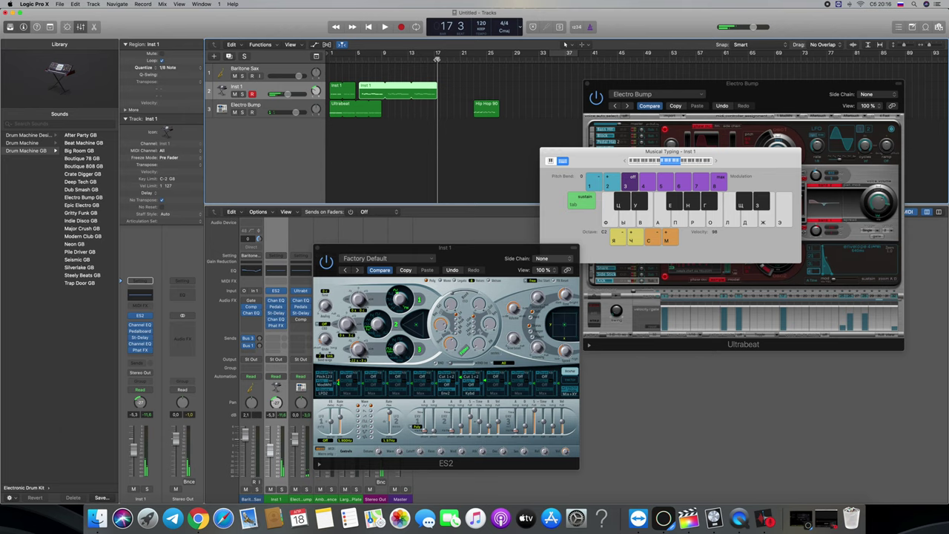
Try recording a short melody on Inst 1 from bar 17, discarding the take and restoring the loop's end at bar 17
left_click(401, 28)
key("f")
key("d")
key("g")
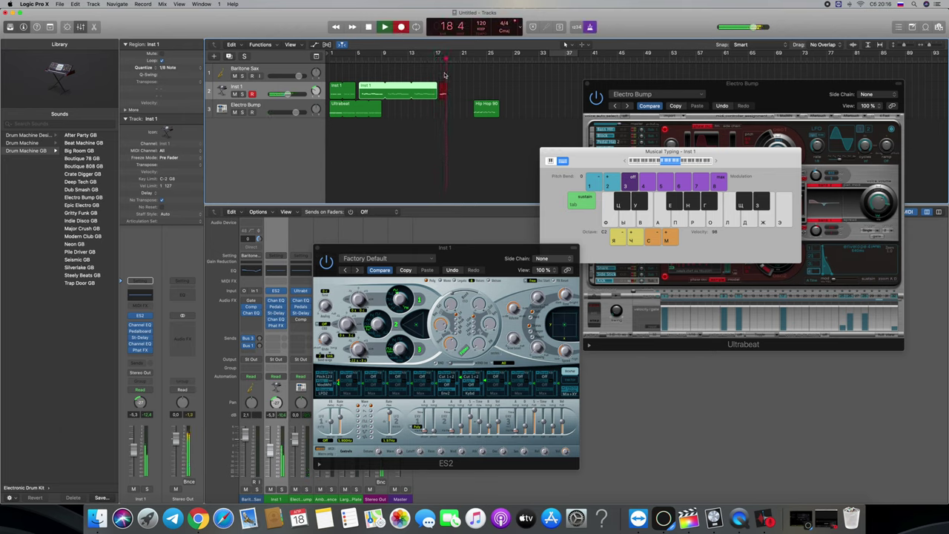
key("j")
key("k")
key("u")
key("space")
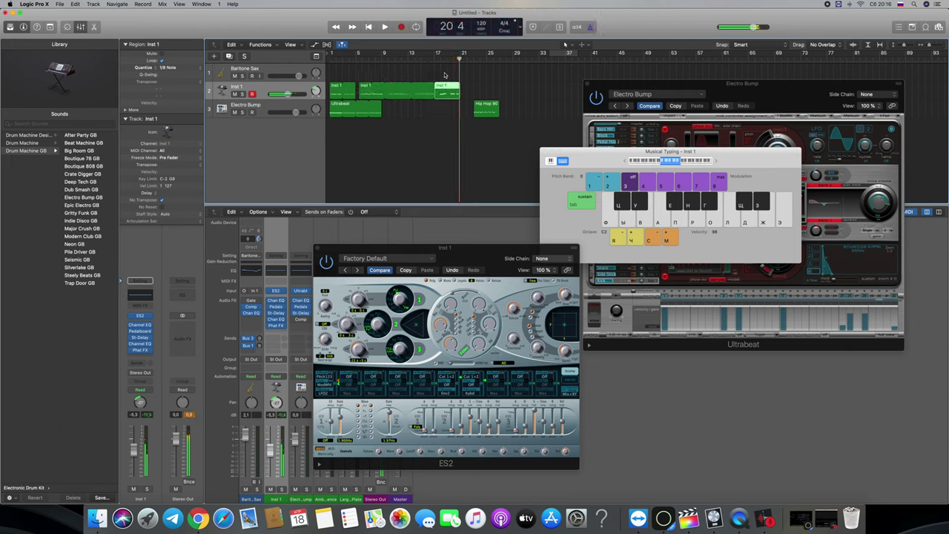
key("Delete")
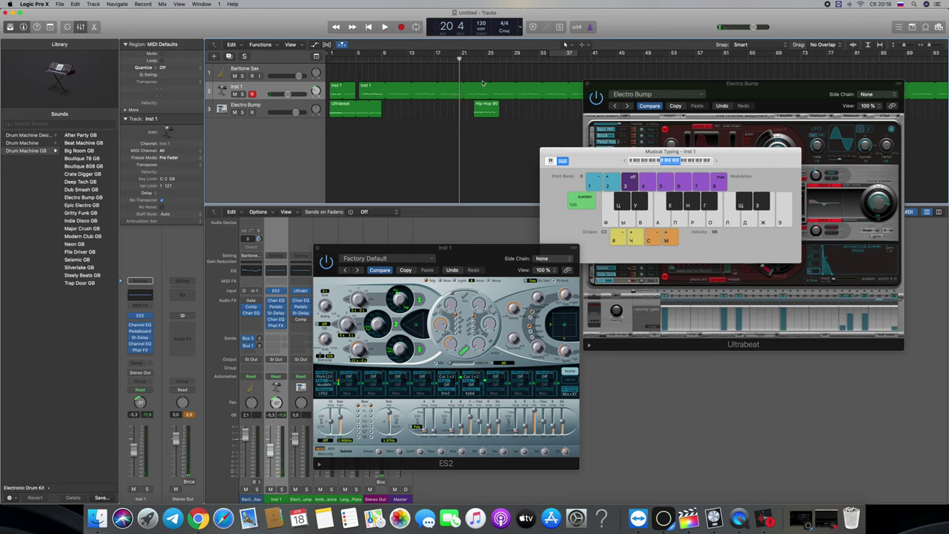
left_click_drag(442, 88, 437, 88)
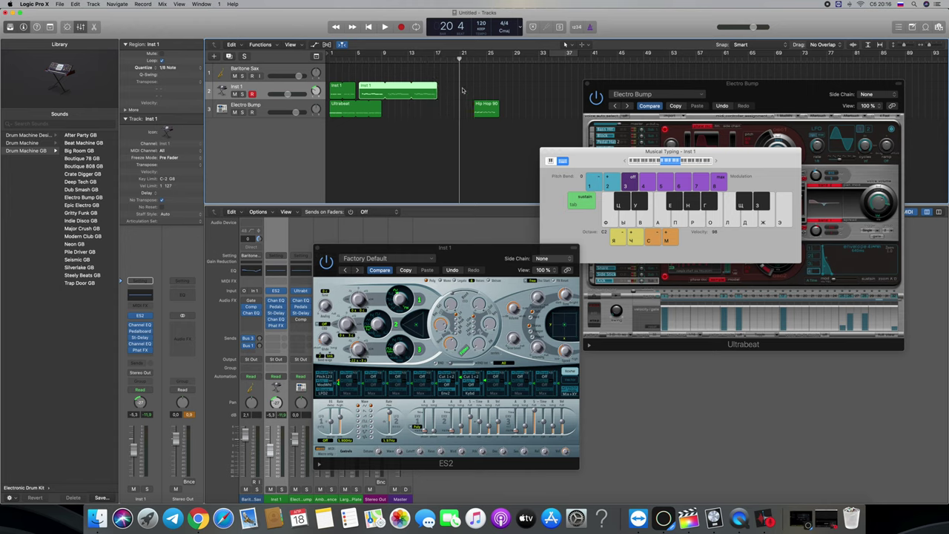
Rehearse a new melody for Inst 1 on the Musical Typing keyboard
key("f")
key("g")
key("f")
key("d")
key("f")
key("d")
key("space")
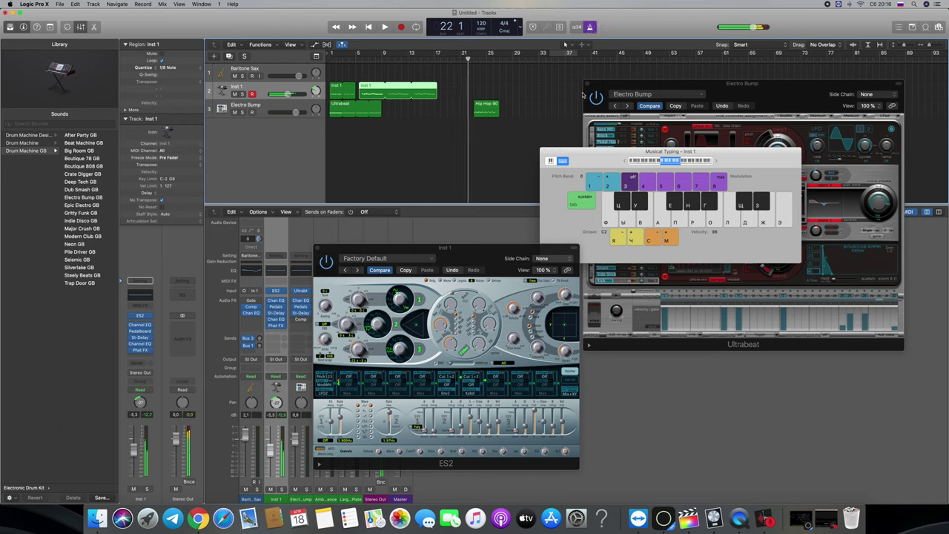
key("f")
key("k")
key("h")
key("k")
key("l")
key("f")
key("f")
key("h")
key("f")
key("g")
key("j")
key("g")
key("j")
key("h")
key("j")
key("g")
key("h")
key("j")
Record a fast melody on Inst 1 with Musical Typing from bar 22 to about bar 26
left_click(401, 27)
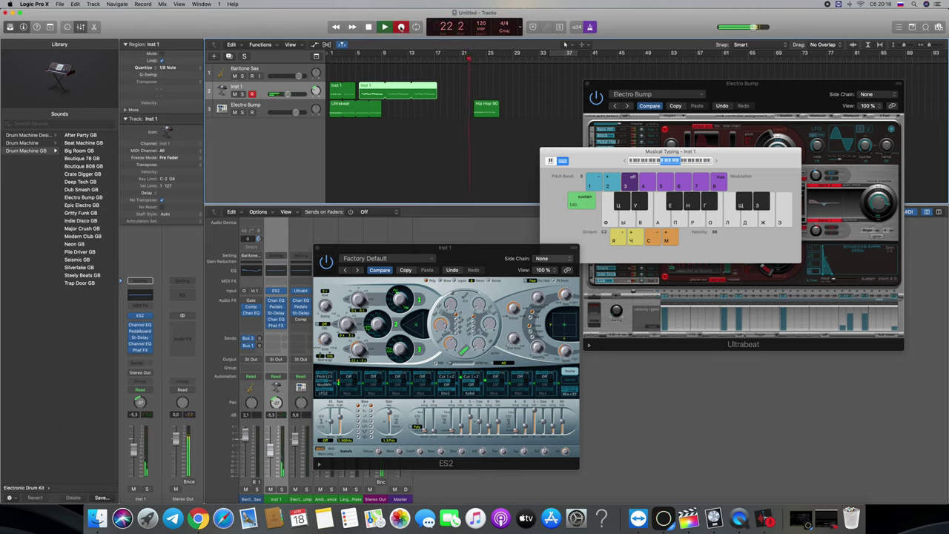
key("f")
key("h")
key("j")
key("g")
key("j")
key("g")
key("j")
key("h")
key("k")
key("h")
key("k")
key("j")
key("k")
key("h")
key("k")
key("g")
left_click(402, 26)
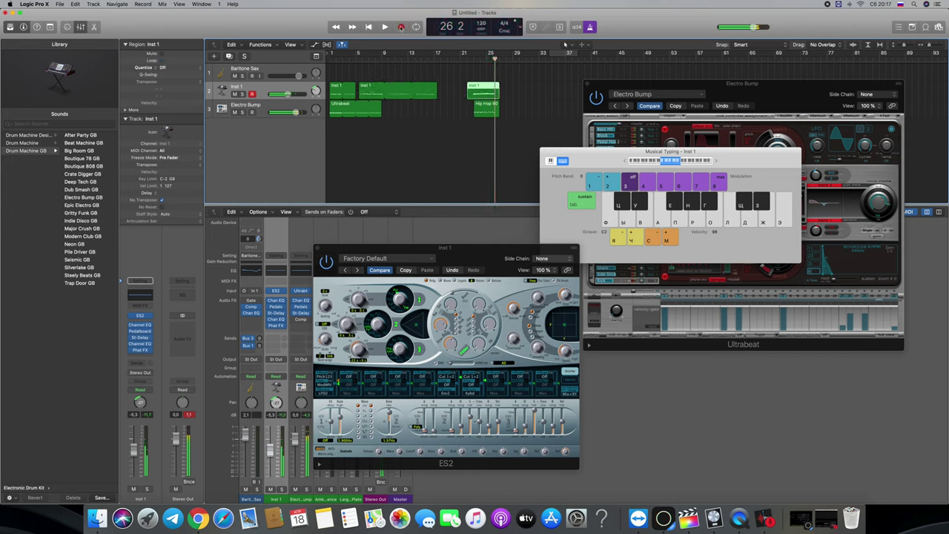
Move the newly recorded Inst 1 region to bar 18 and play it from just before its start
left_click_drag(492, 89, 467, 89)
left_click(440, 58)
key("space")
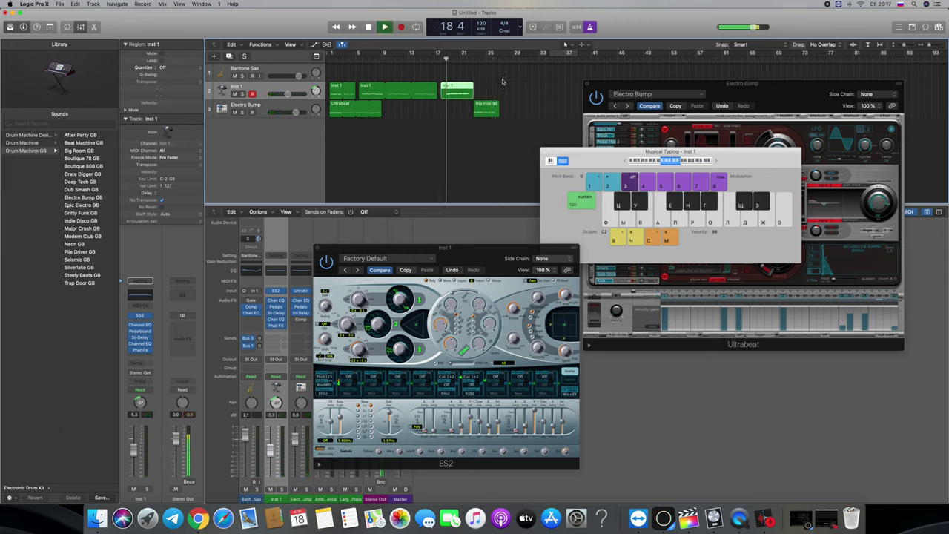
Open the new region in the Piano Roll and delete all its notes after beat 4 of bar 20
double_click(459, 90)
left_click_drag(519, 248, 377, 124)
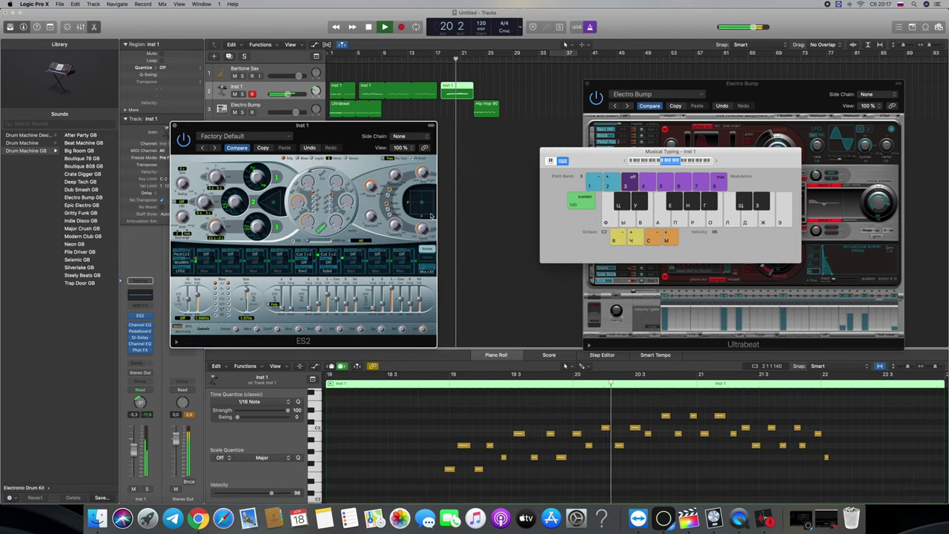
left_click_drag(850, 405, 673, 477)
key("Delete")
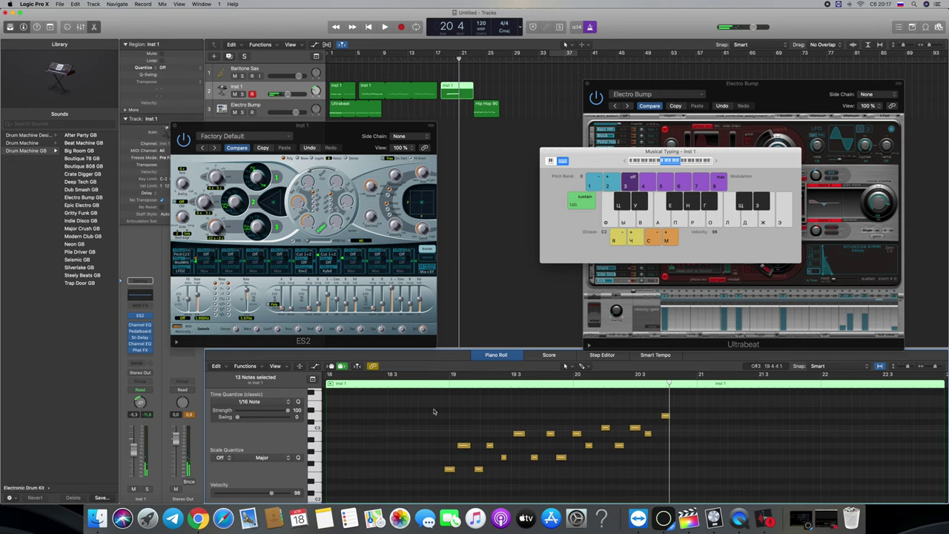
Cut the new Inst 1 region with the Scissors Tool at bars 21 and 19, splitting the notes that cross the cut
left_click(568, 45)
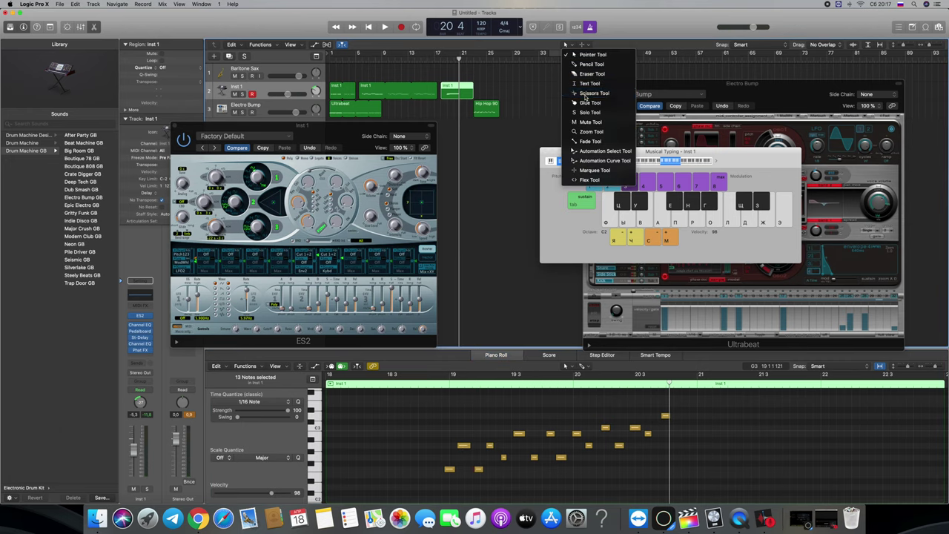
left_click(593, 93)
left_click(445, 90)
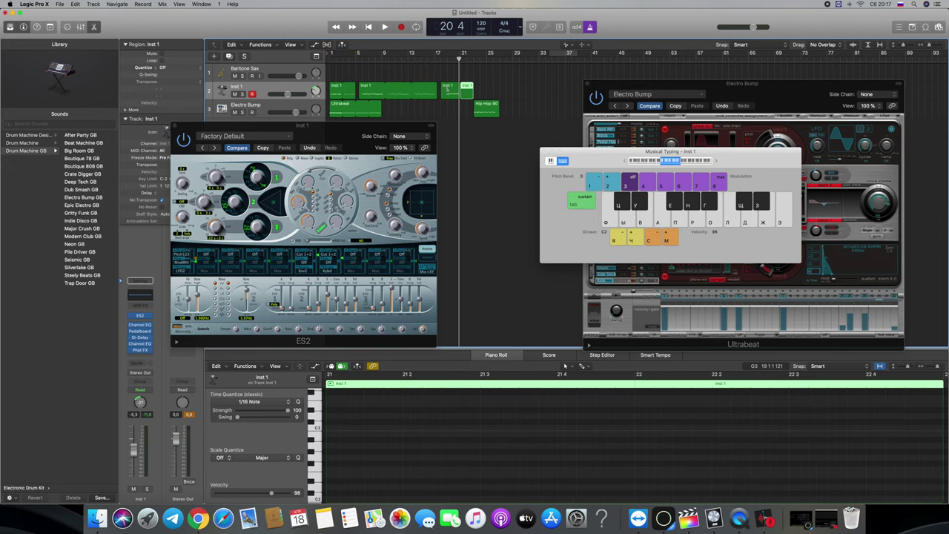
left_click(446, 89)
left_click(501, 177)
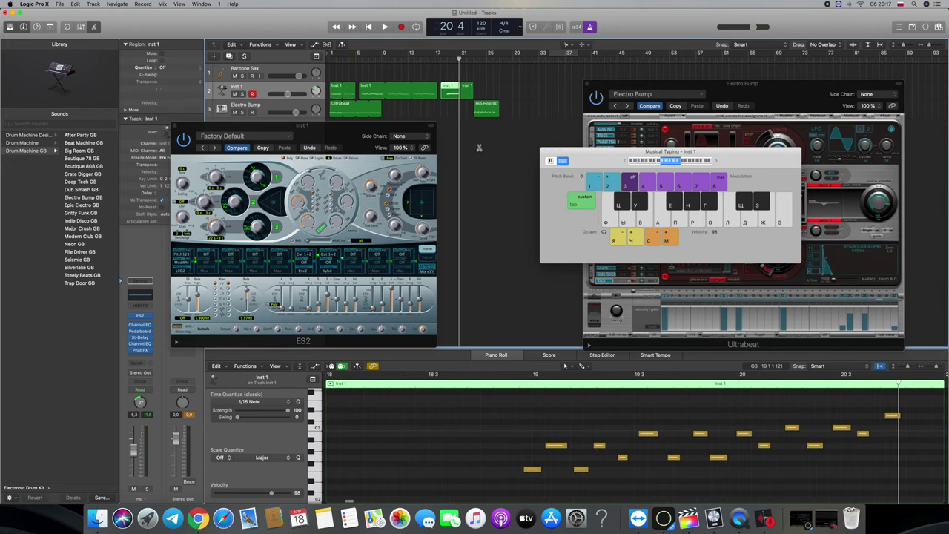
left_click(448, 88)
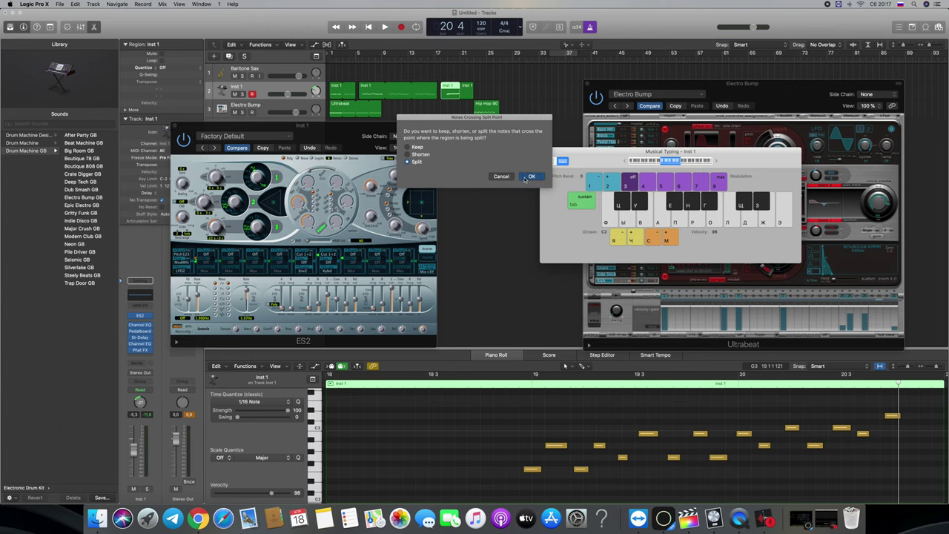
left_click(530, 177)
Delete the outer pieces of the cut region and move the middle piece directly after the looped Inst 1 region
left_click(568, 45)
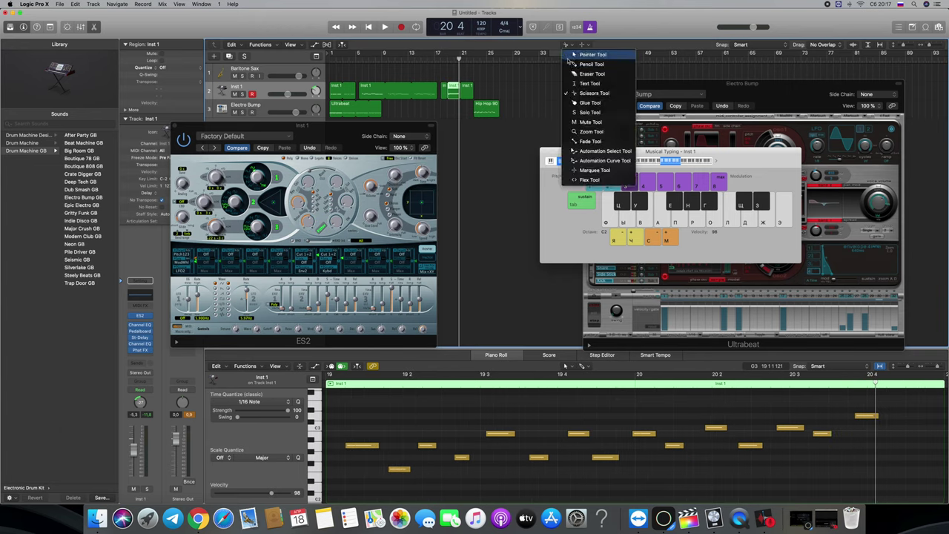
key("Escape")
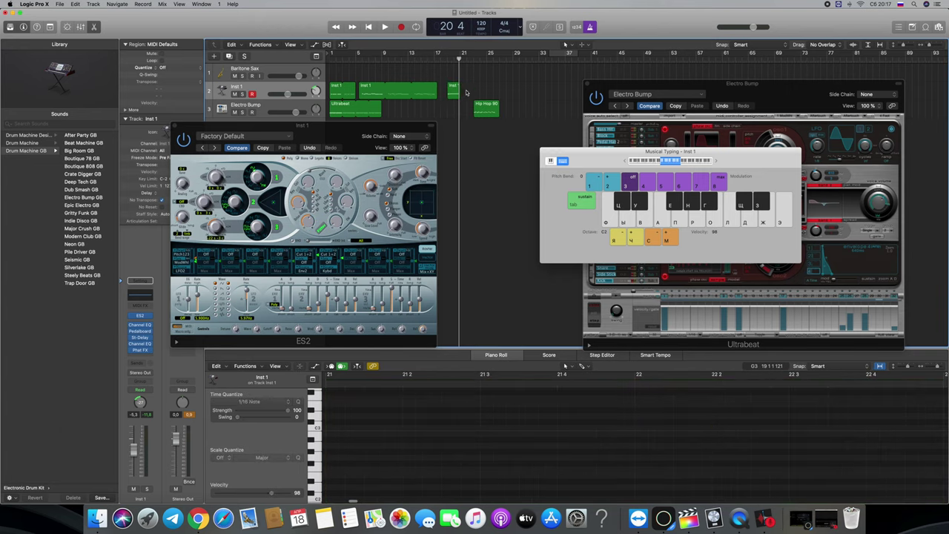
left_click_drag(453, 90, 446, 82)
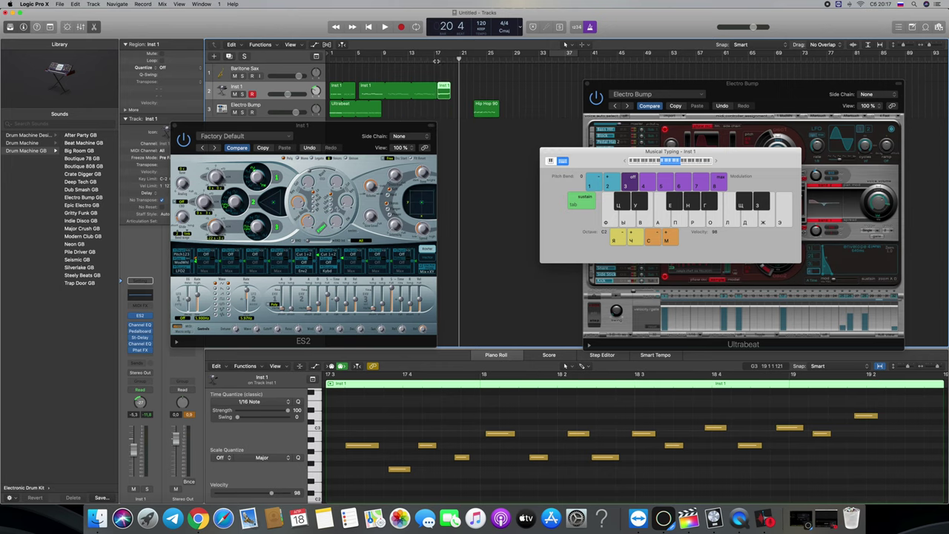
Play the transition from bar 17 into the moved Inst 1 piece and close the ES2 window
key("space")
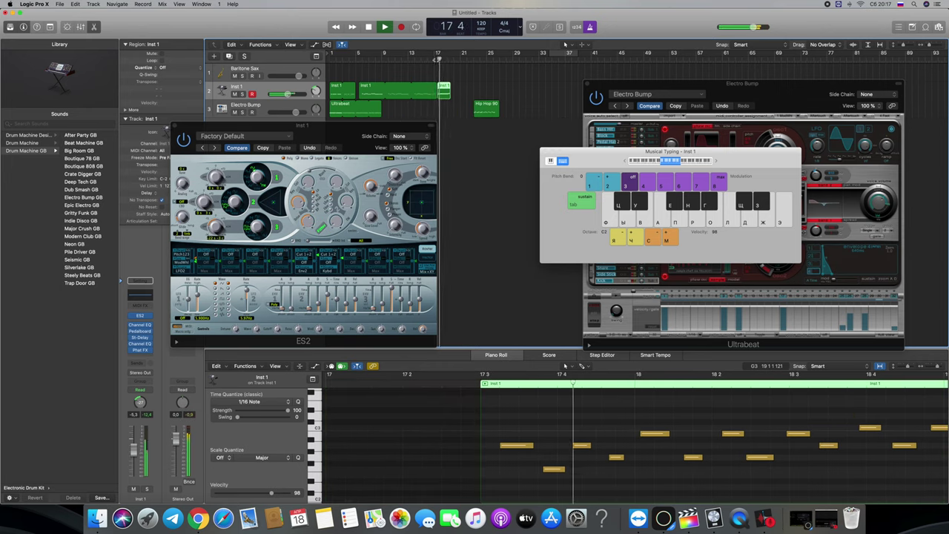
key("space")
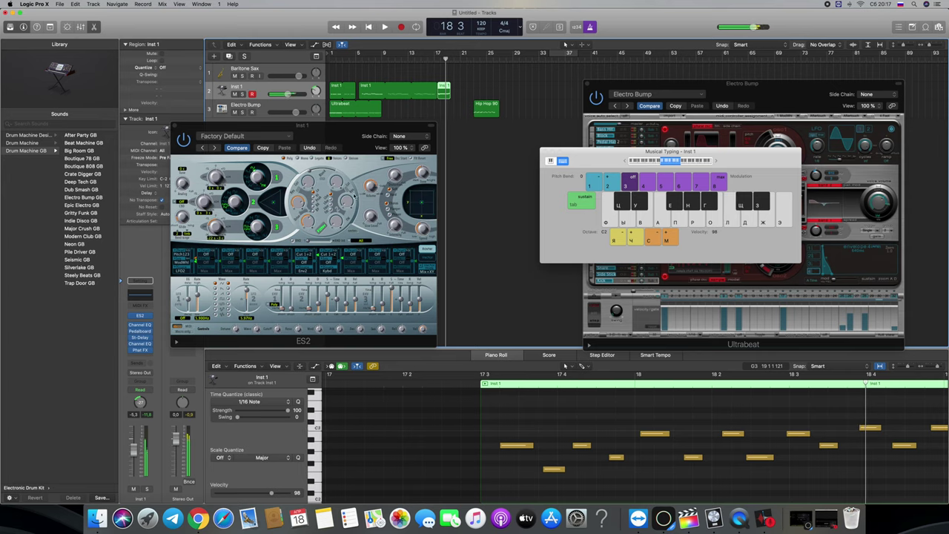
key("space")
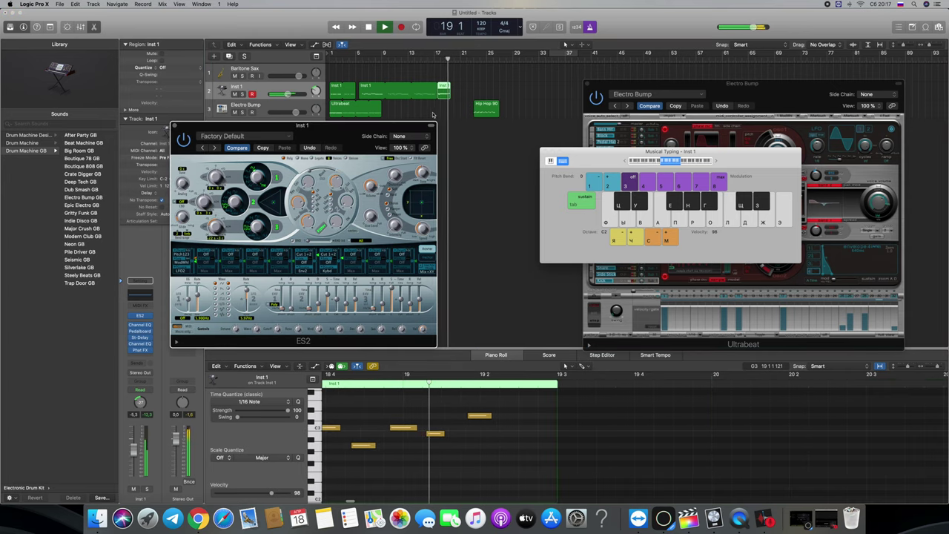
key("space")
left_click(176, 127)
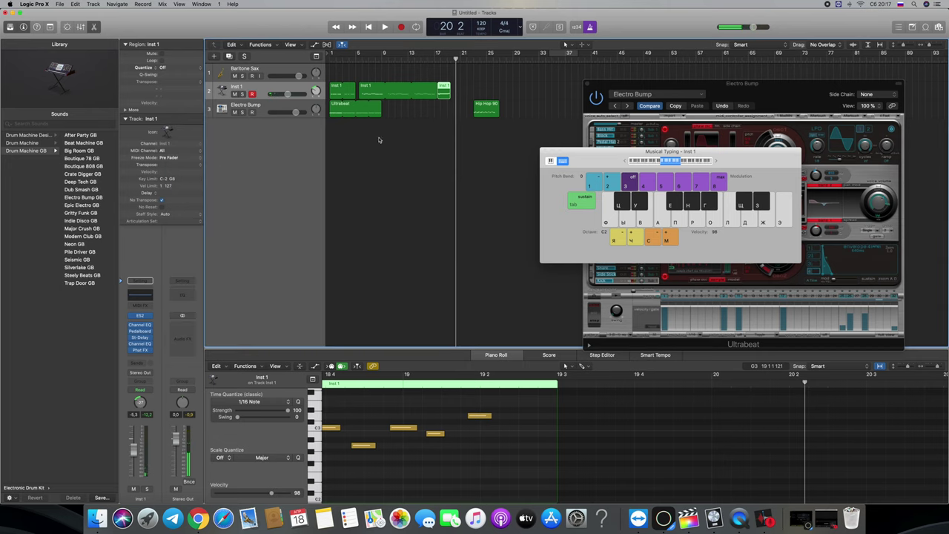
Load the Electronic Dub Kit drum kit into the Ultrabeat instrument of the Electro Bump track
key("Return")
left_click_drag(663, 152, 416, 168)
left_click(341, 108)
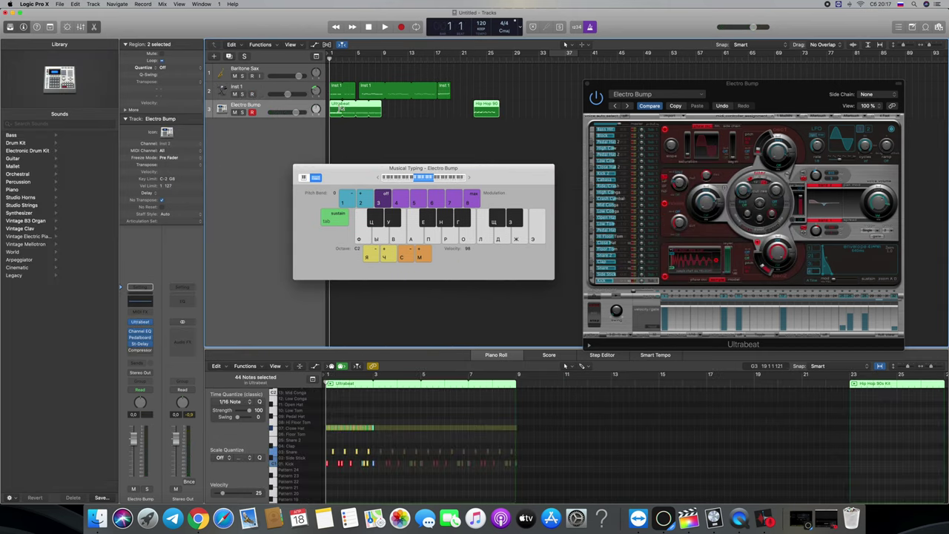
left_click(658, 98)
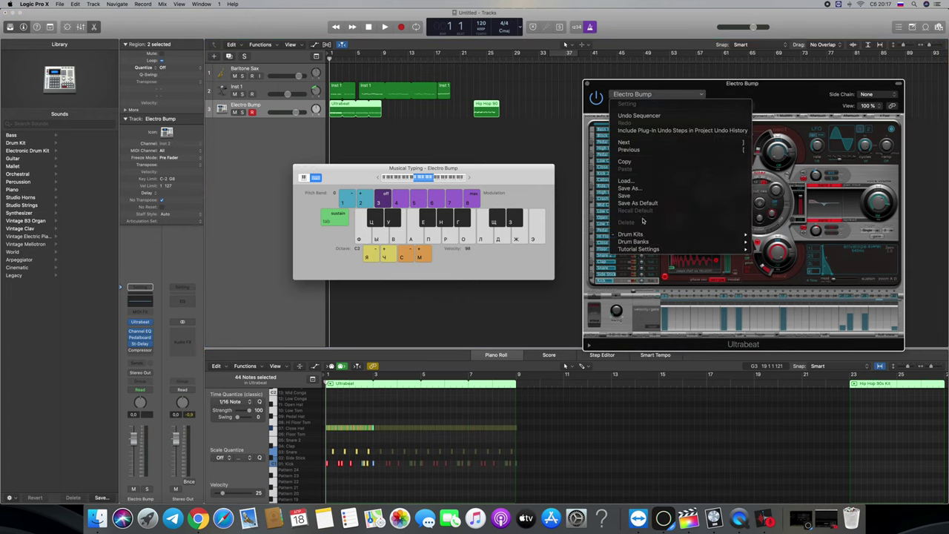
mouse_move(642, 234)
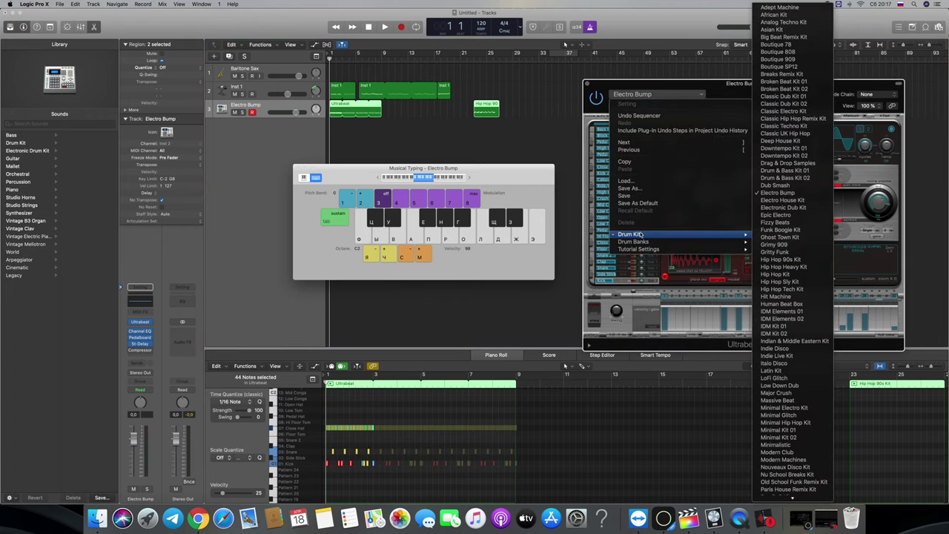
left_click(780, 209)
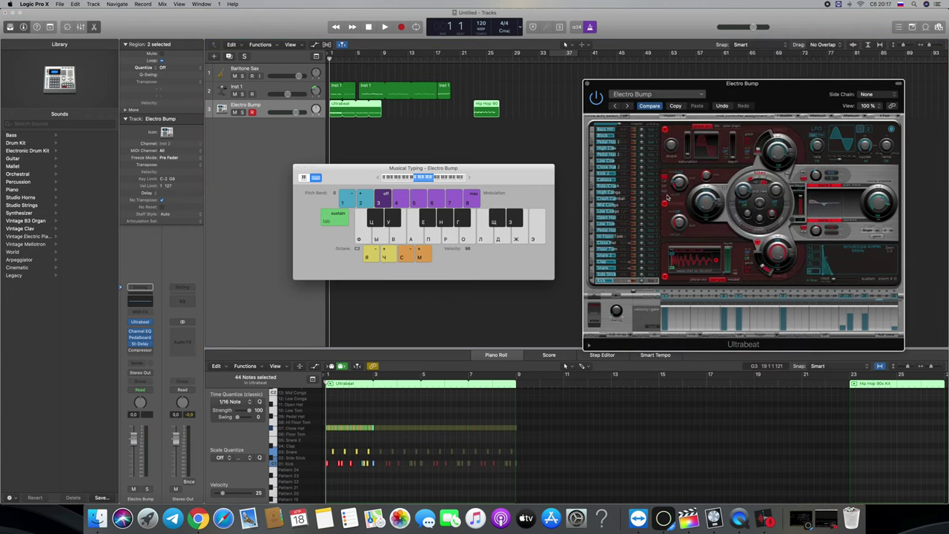
Turn on the Ultrabeat sequencer, place its pattern on the drum track at about bar 13, start playback and turn the sequencer off
left_click(599, 297)
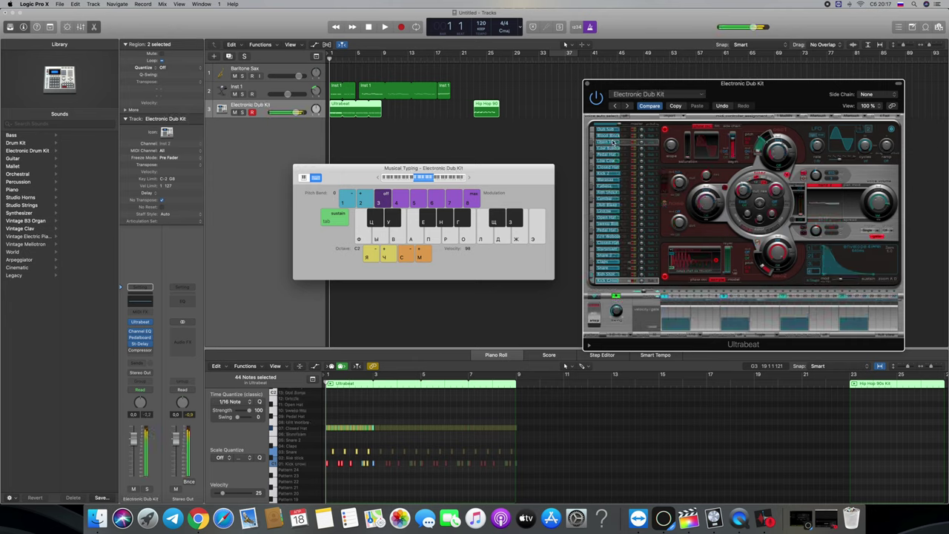
left_click_drag(605, 337, 434, 110)
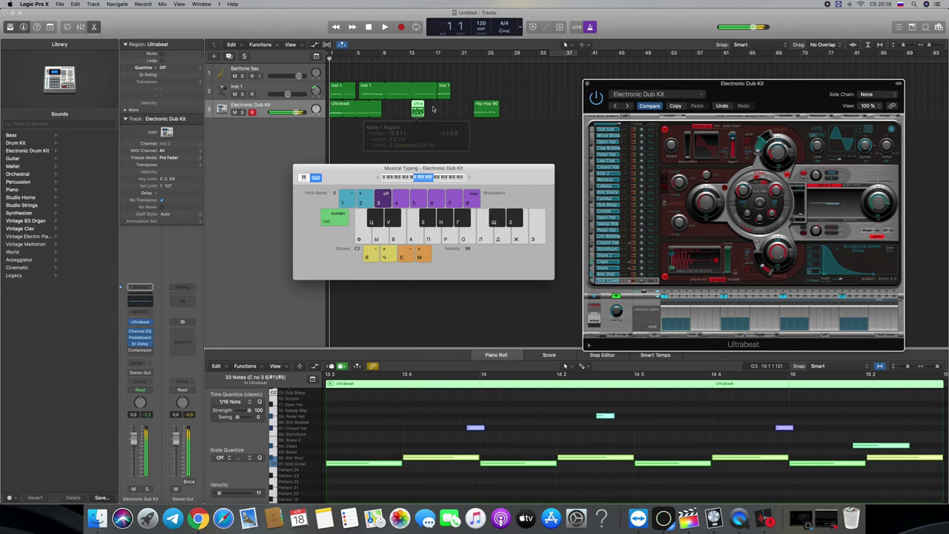
key("space")
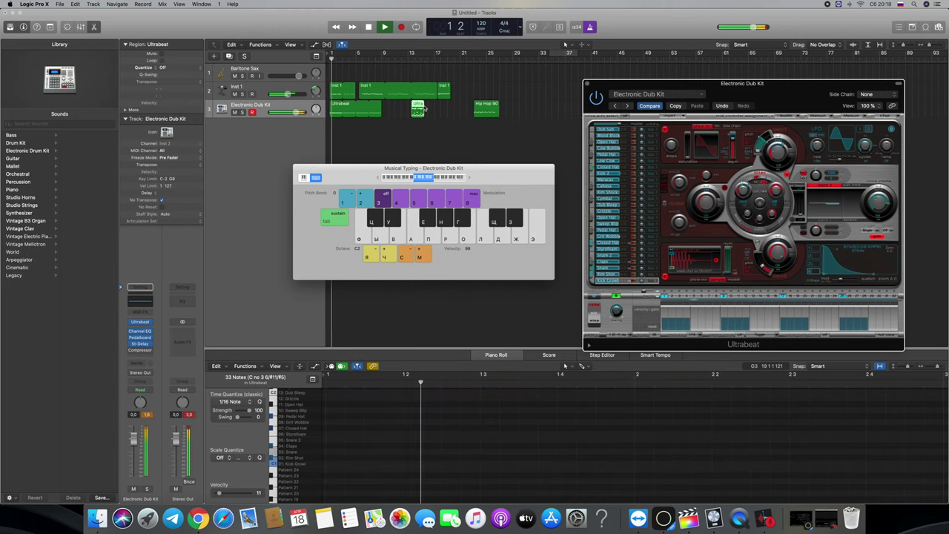
left_click(594, 296)
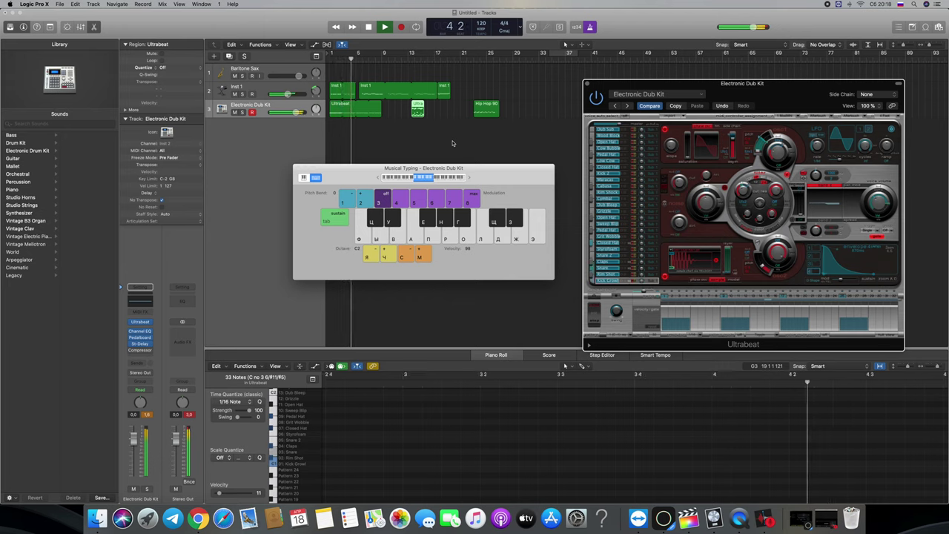
Quantize the three Inst 1 regions to 1/8 Note
left_click_drag(335, 71, 444, 92)
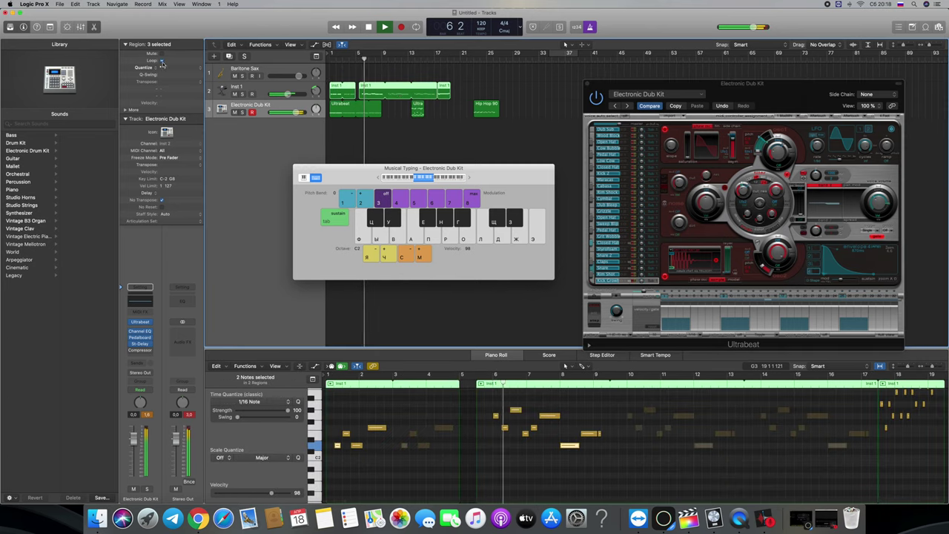
left_click(178, 70)
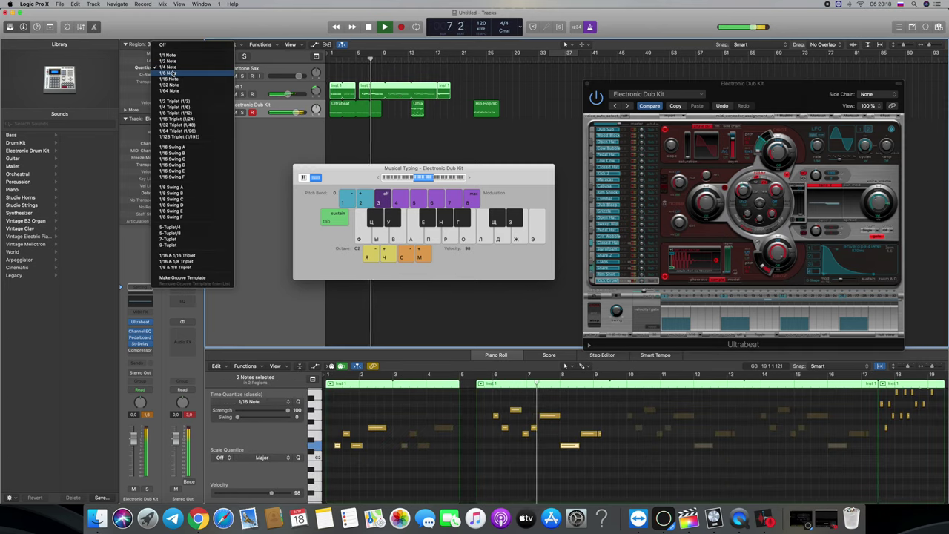
left_click(182, 73)
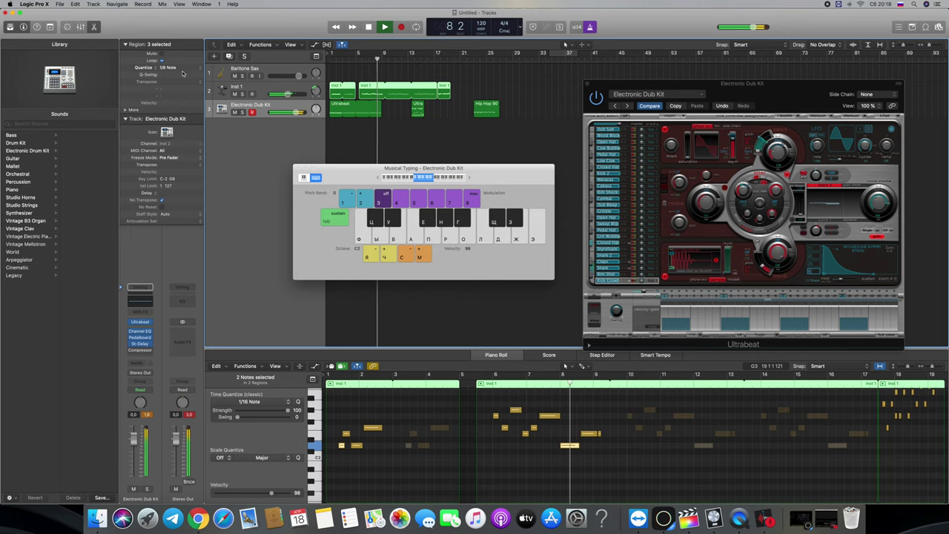
Quantize the looped Ultrabeat region at the start of the drum track to 1/32 Note
left_click(350, 106)
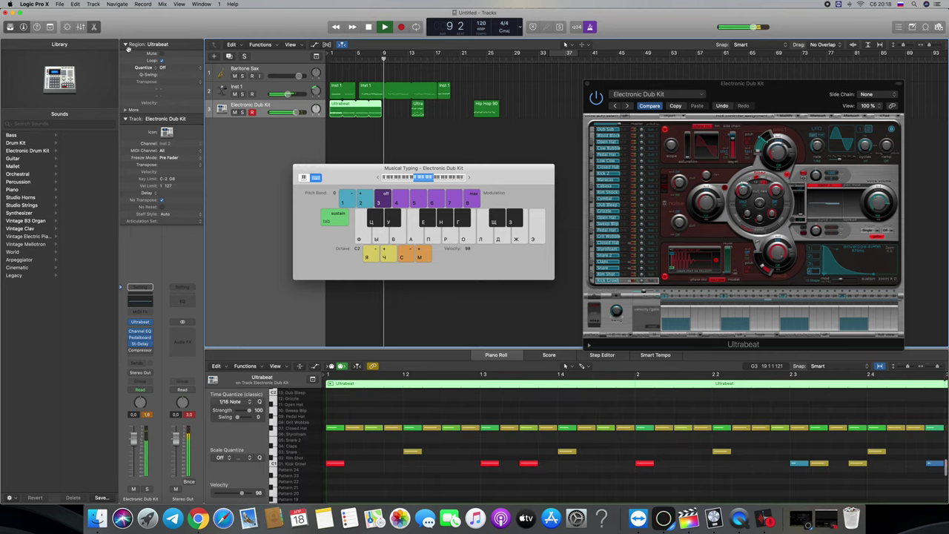
left_click(177, 67)
left_click(169, 107)
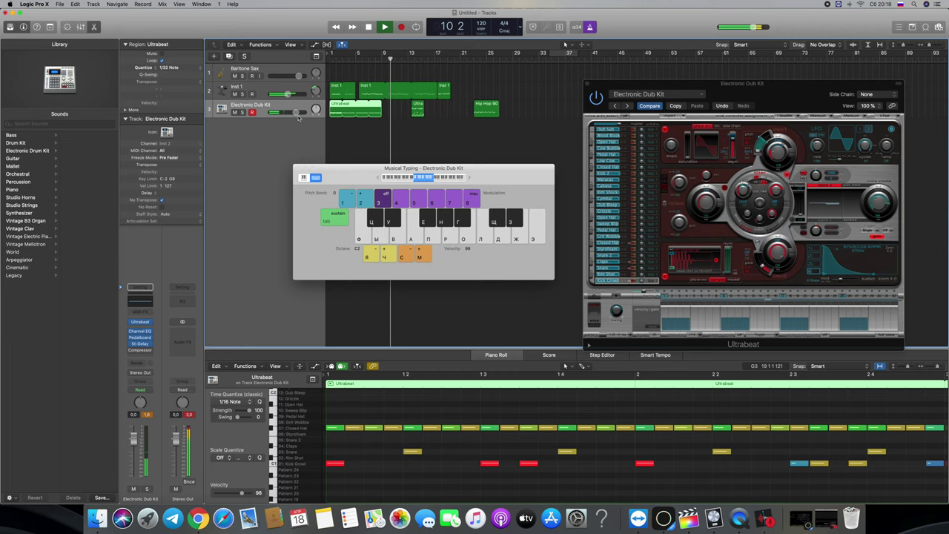
Move the new Ultrabeat region back to about bar 11 and loop it up to the end of the Inst 1 regions
left_click(392, 128)
left_click_drag(419, 108, 408, 109)
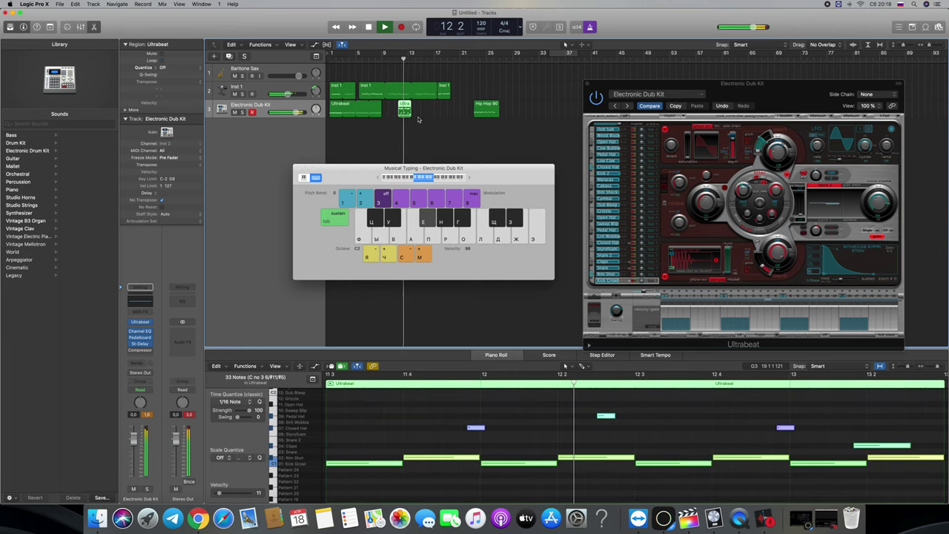
left_click(408, 128)
scroll(409, 128, "right", 1)
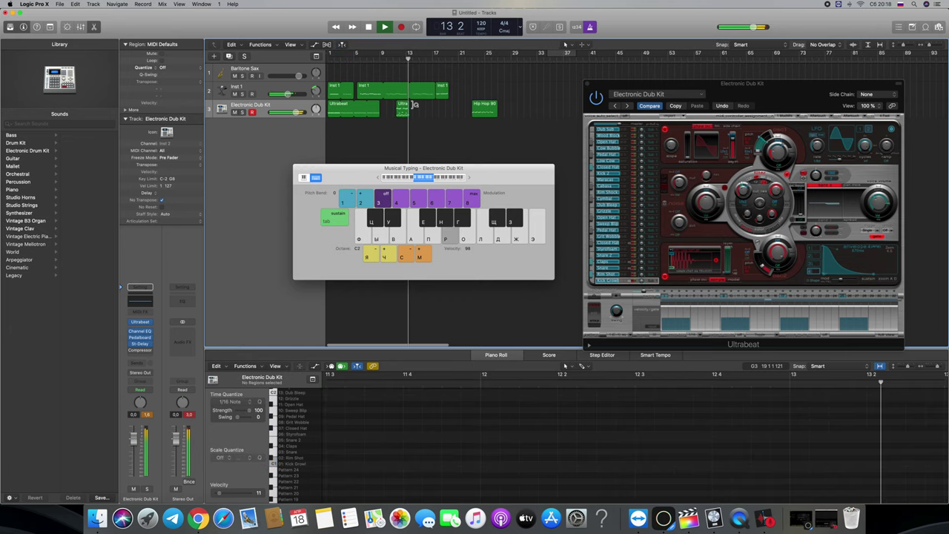
left_click(398, 109)
left_click_drag(406, 104, 447, 109)
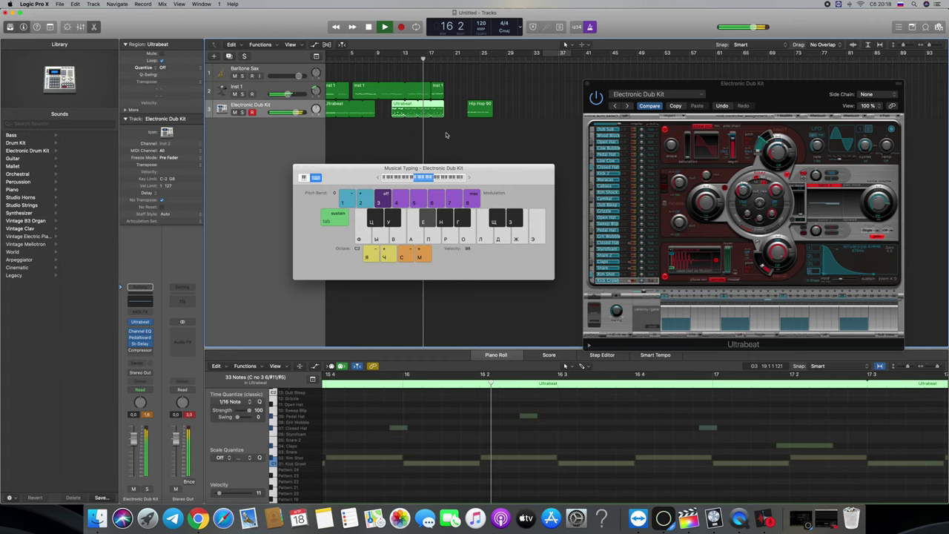
Quantize the second Ultrabeat region to 1/32 Note and extend its loop to about bar 23
left_click(162, 67)
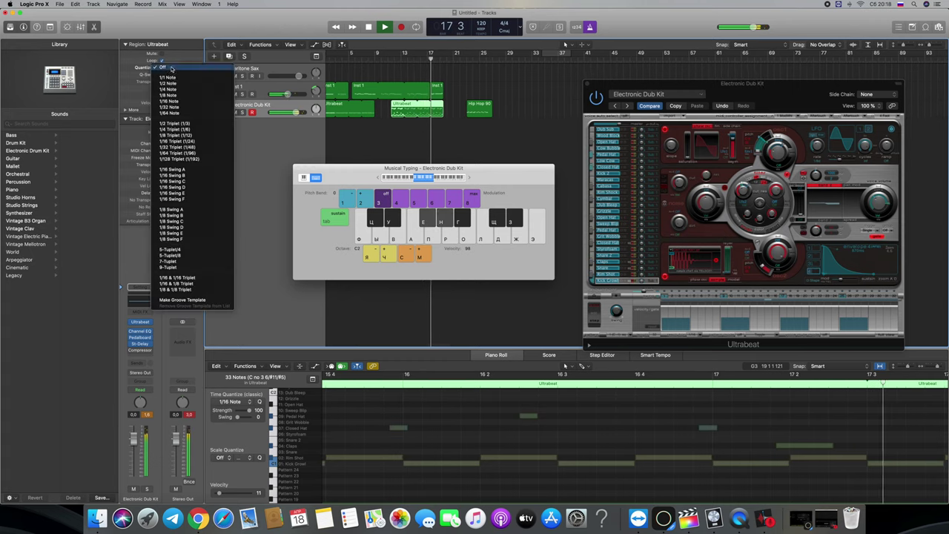
left_click(169, 107)
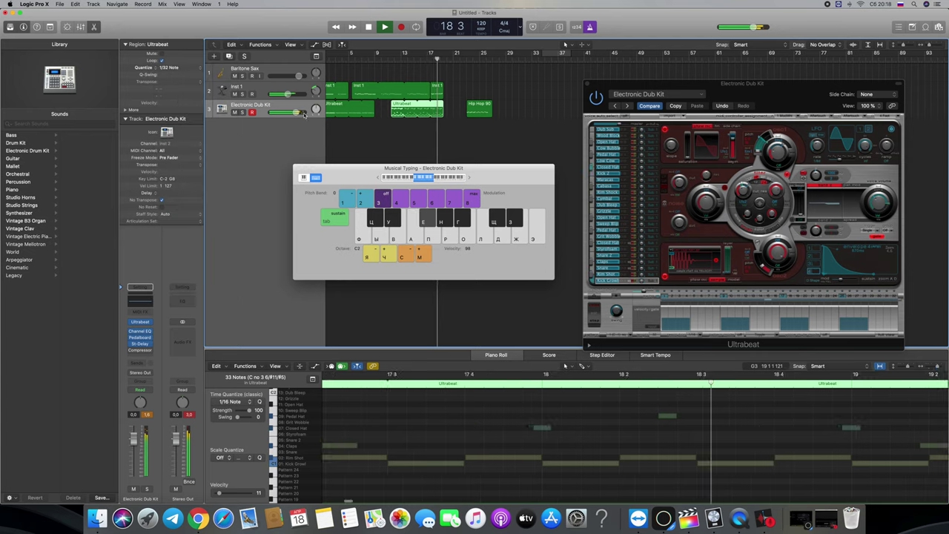
left_click(445, 110)
left_click_drag(445, 107, 459, 109)
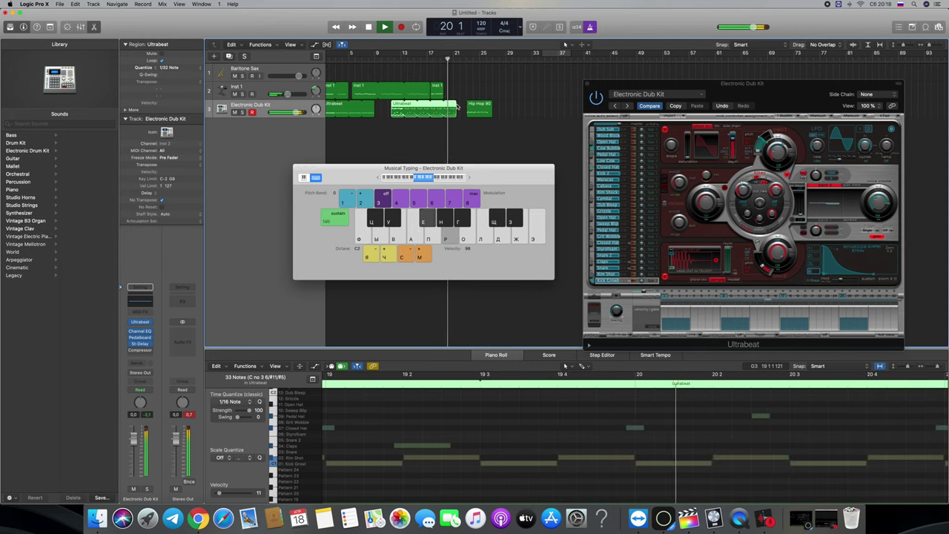
left_click_drag(458, 107, 466, 105)
Delete the Hip Hop 90s Kit region and stop playback
left_click_drag(483, 109, 477, 91)
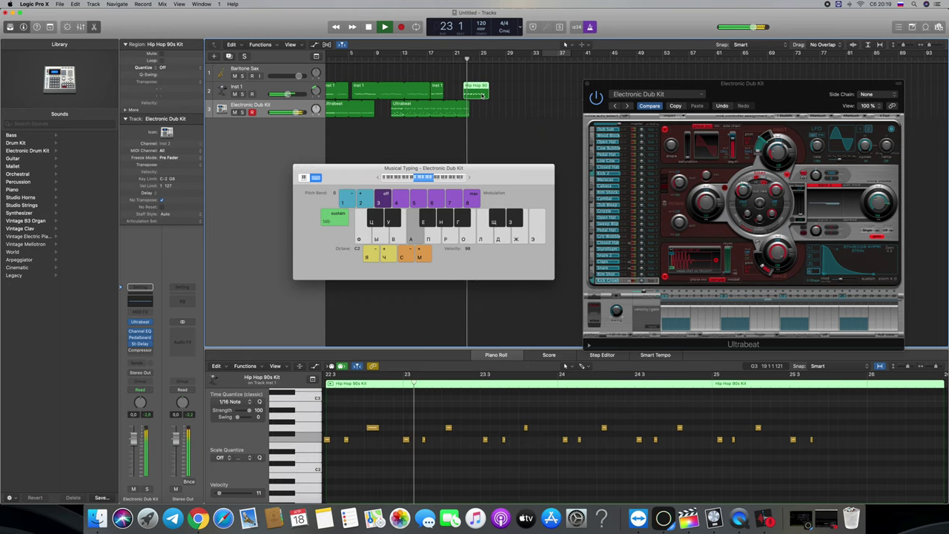
left_click_drag(483, 95, 486, 106)
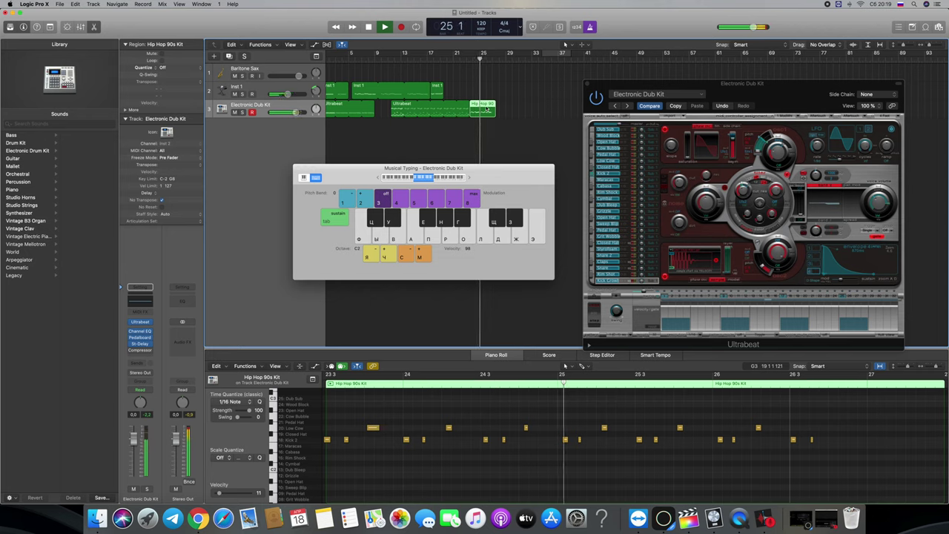
key("Delete")
key("space")
Place the playhead at bar 20 and audition the Inst 1 sound with a few notes in Musical Typing
left_click(447, 59)
key("d")
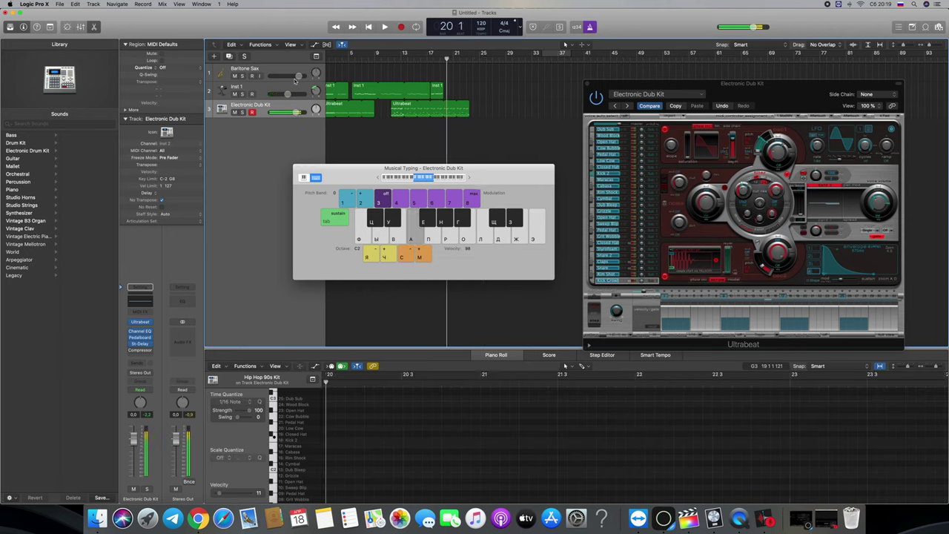
left_click(296, 89)
key("g")
key("h")
key("g")
key("h")
key("f")
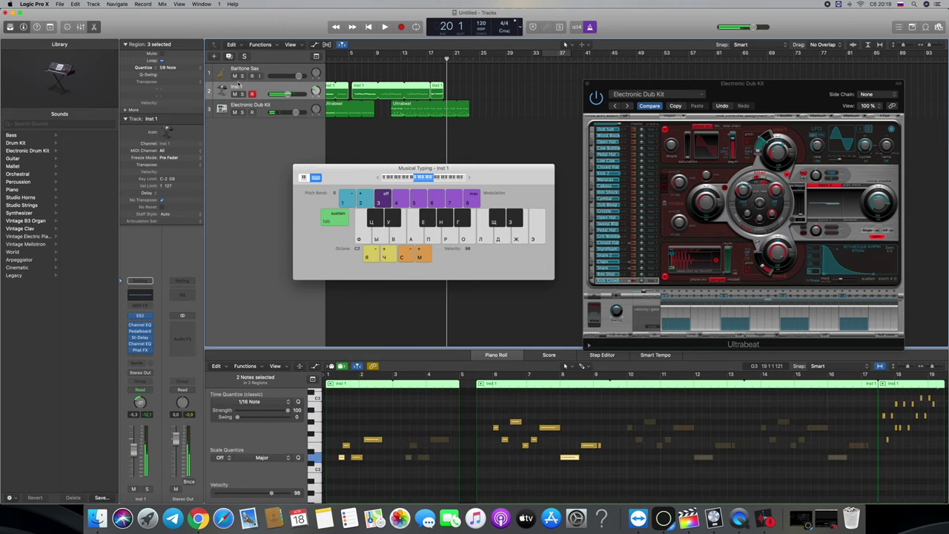
Create one new software instrument track and load the Yamaha Grand Piano patch on it
left_click(214, 56)
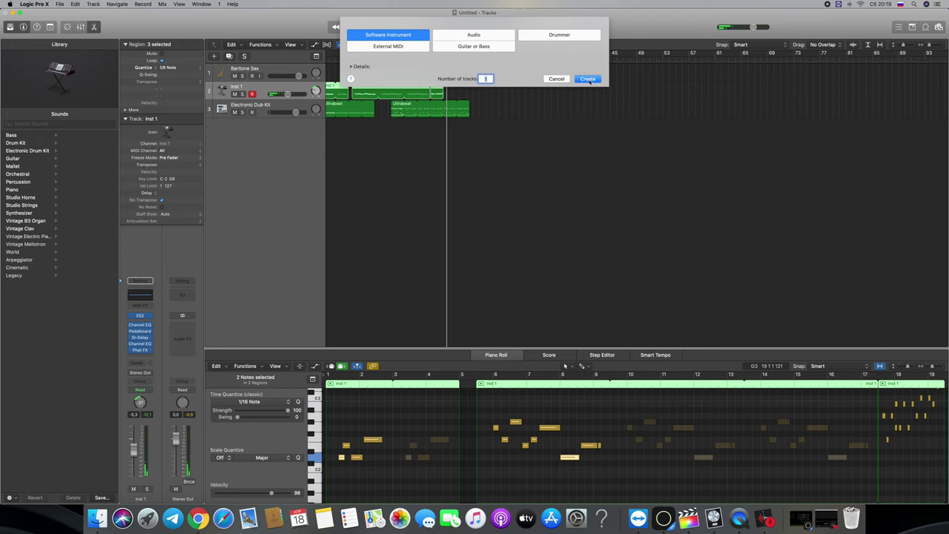
left_click(588, 79)
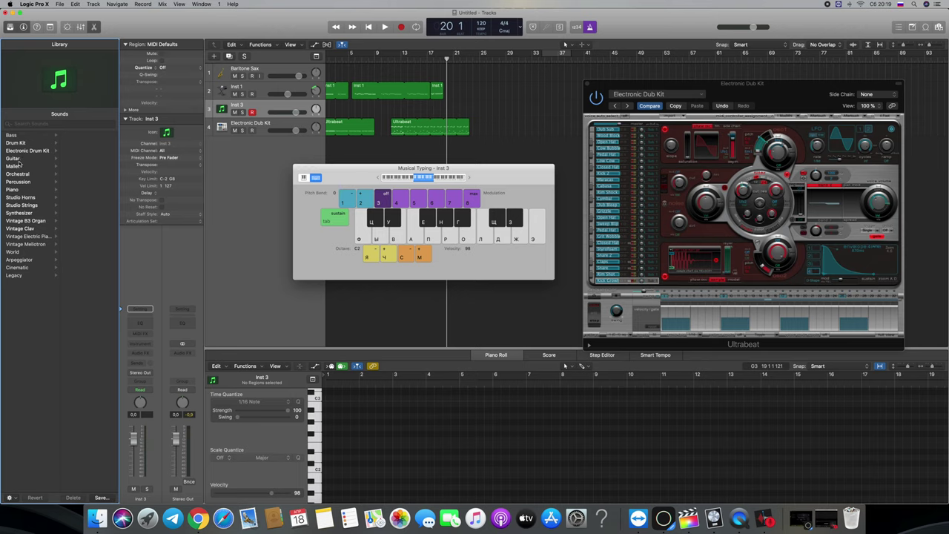
left_click(23, 192)
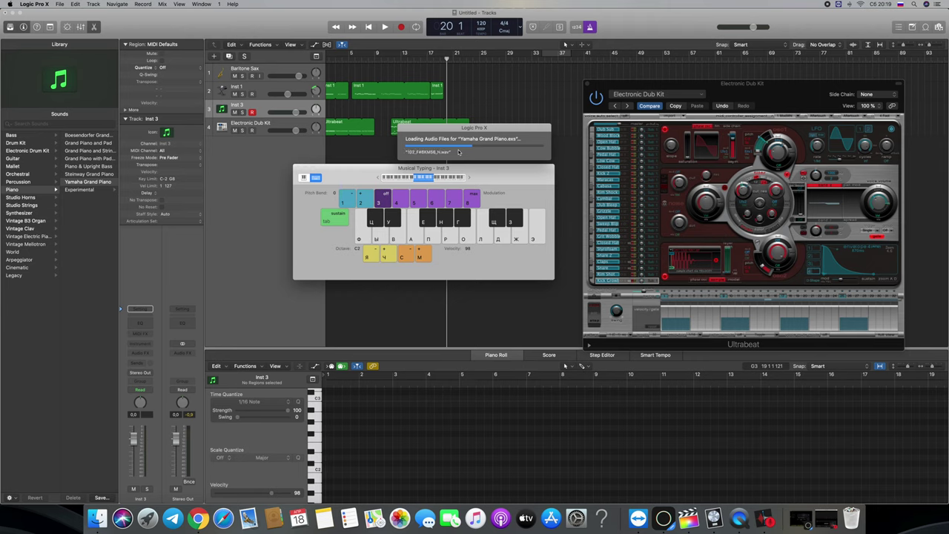
Audition the Yamaha Grand Piano with a few notes and return the playhead to the start of the project
key("g")
key("h")
key("g")
key("f")
key("g")
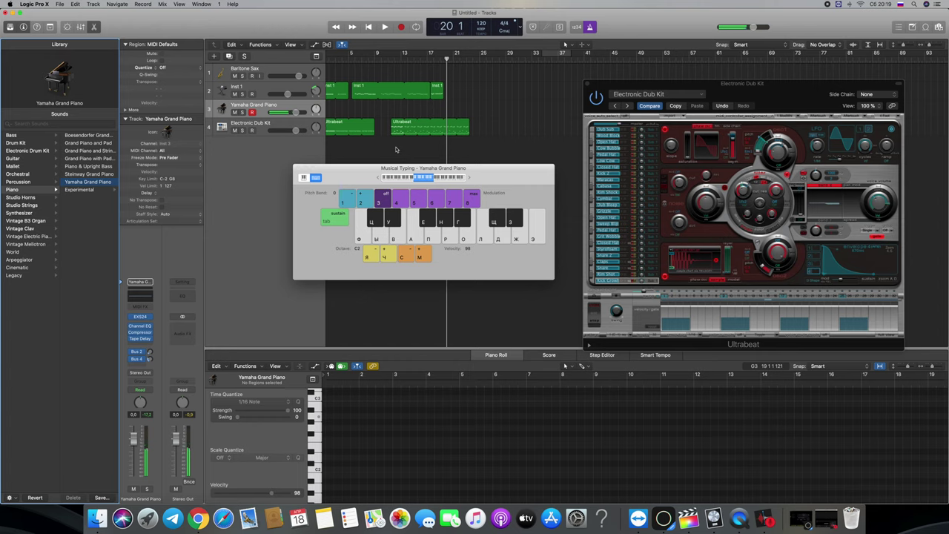
key("Return")
key("h")
key("f")
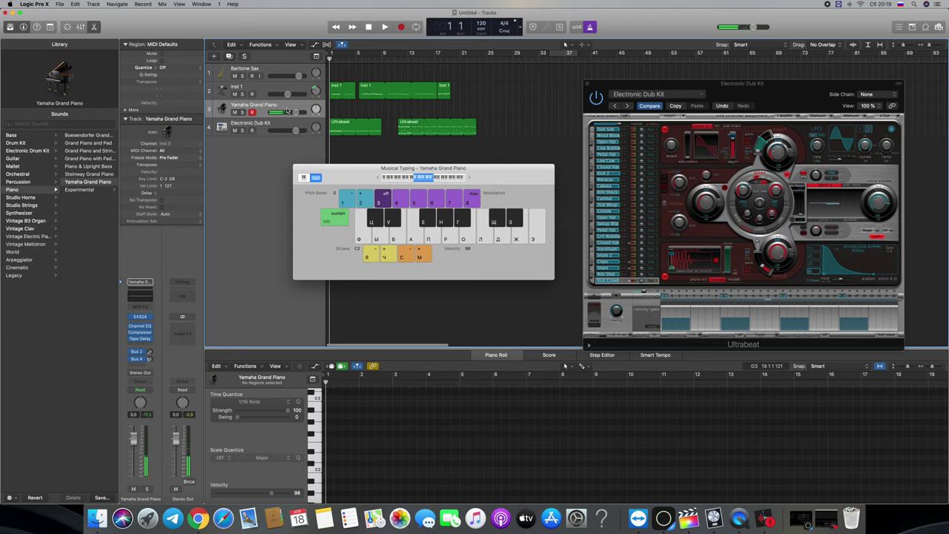
Open the Mixer and replace the piano track's EXS24 instrument with Ultrabeat in Stereo, moving the floating windows clear
left_click(81, 27)
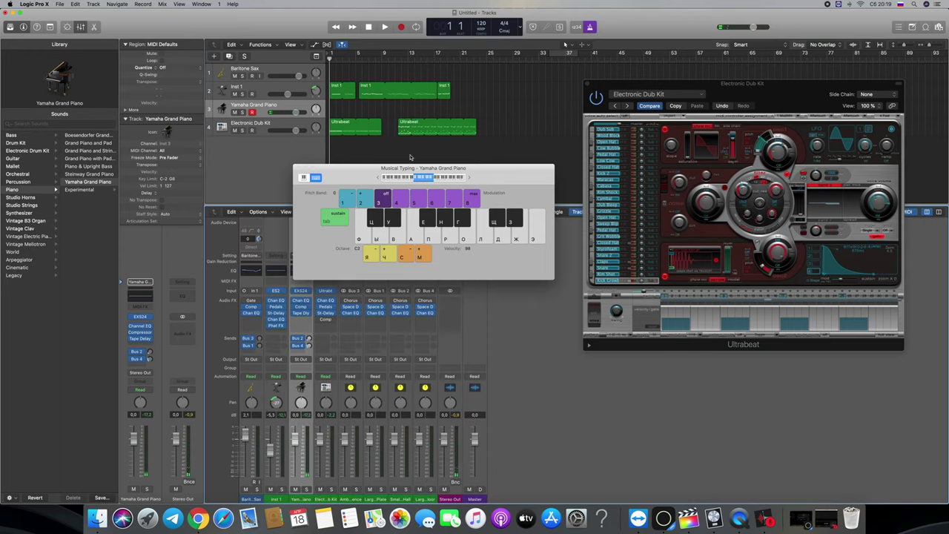
left_click_drag(350, 177, 611, 339)
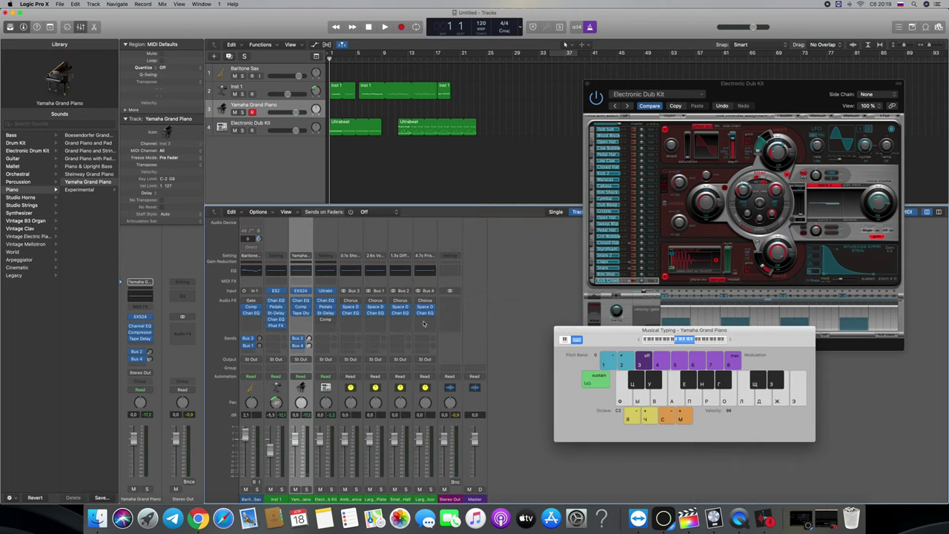
left_click(310, 292)
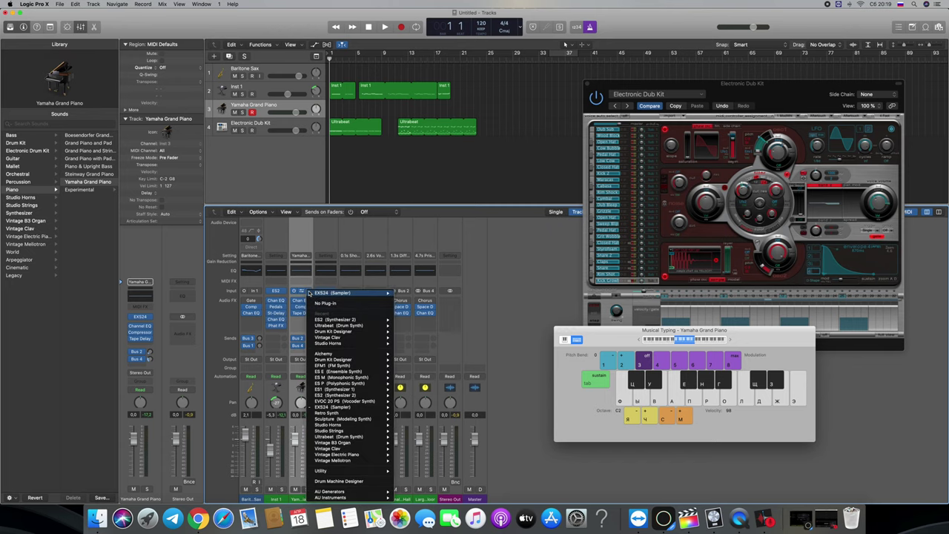
mouse_move(330, 326)
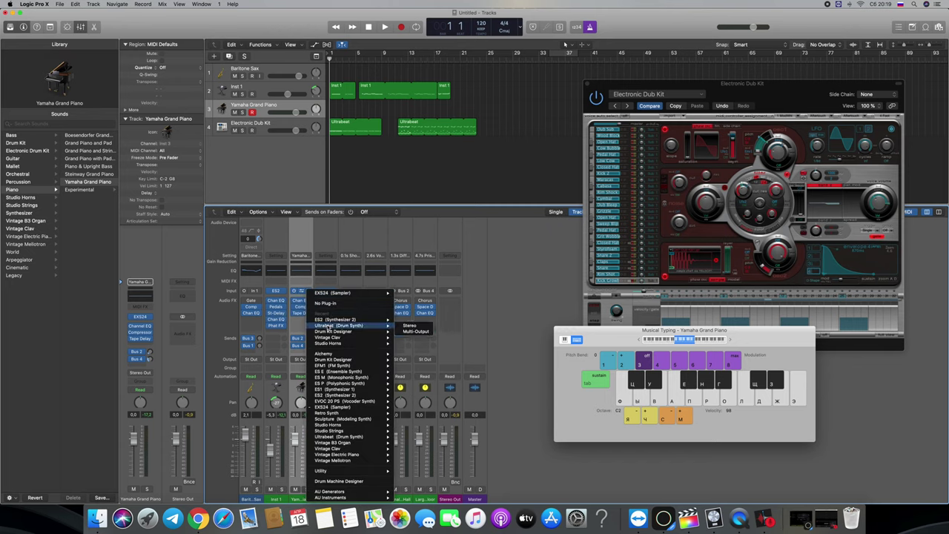
left_click(409, 325)
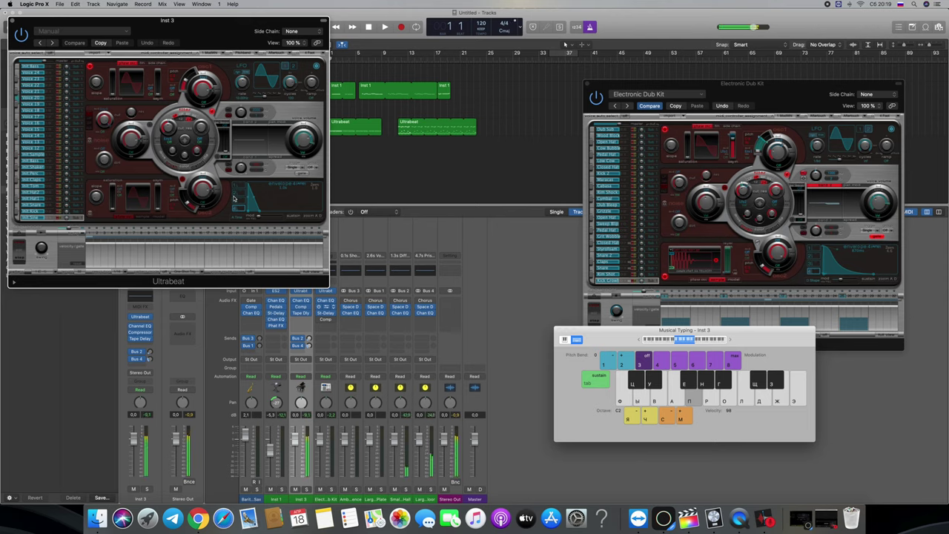
left_click_drag(215, 29, 302, 52)
Audition the new track's Ultrabeat sounds by playing notes in Musical Typing
key("g")
key("h")
key("j")
key("h")
key("g")
key("h")
key("g")
key("g")
key("d")
key("f")
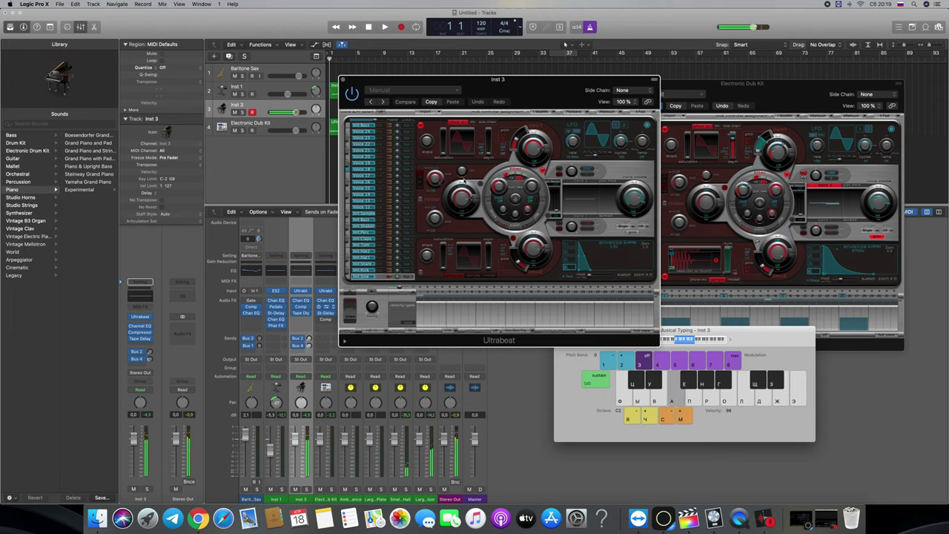
key("f")
key("g")
key("f")
key("d")
key("f")
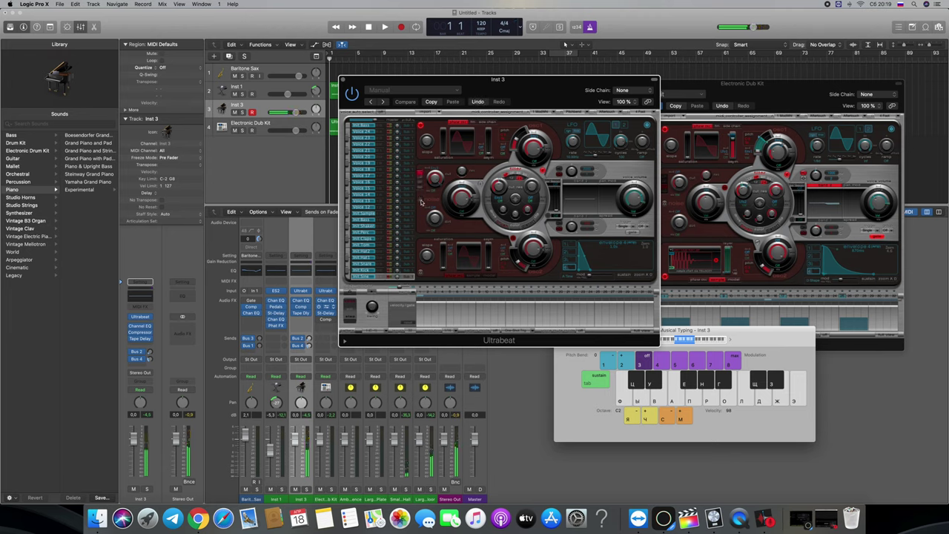
Play notes in Musical Typing to test the default Ultrabeat voices while adjusting the noise cutoff
key("h")
key("f")
key("g")
key("g")
key("h")
key("d")
key("d")
key("t")
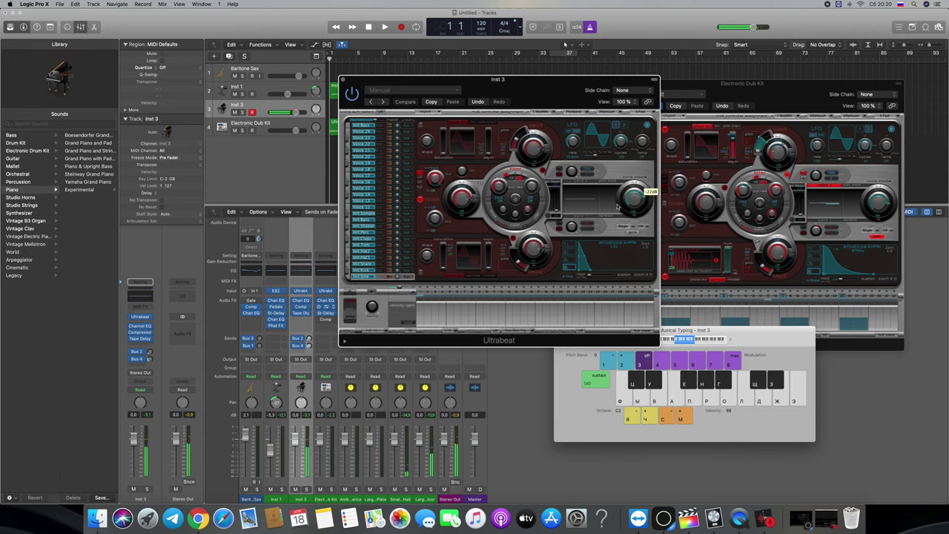
key("f")
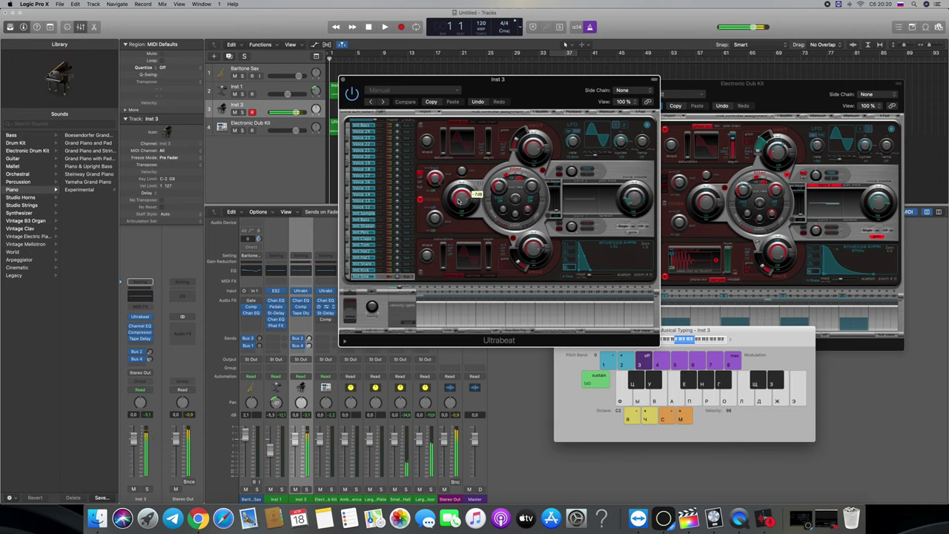
key("f")
left_click_drag(427, 192, 428, 197)
key("g")
key("g")
key("h")
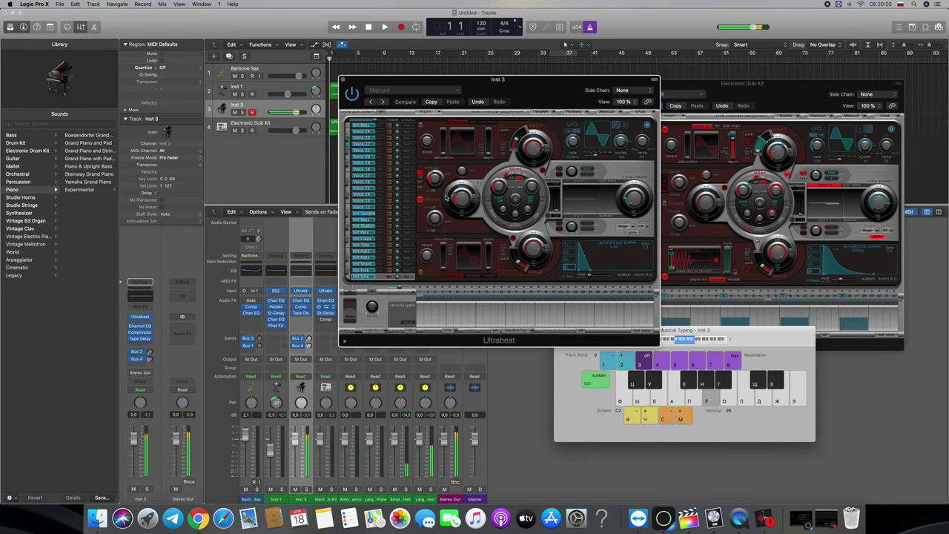
key("g")
key("s")
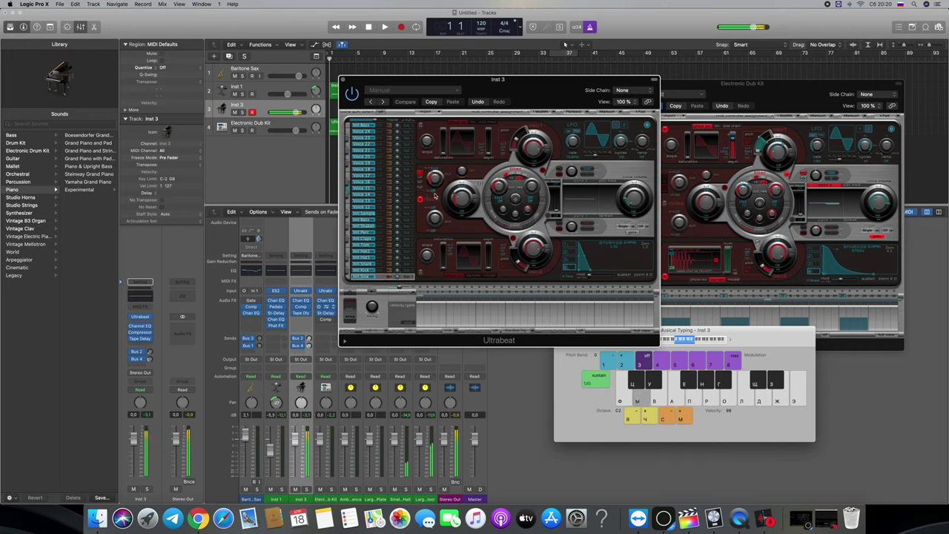
key("d")
Load Downtempo Kit 01 in the new track's Ultrabeat and move its window clear of the regions
left_click(424, 91)
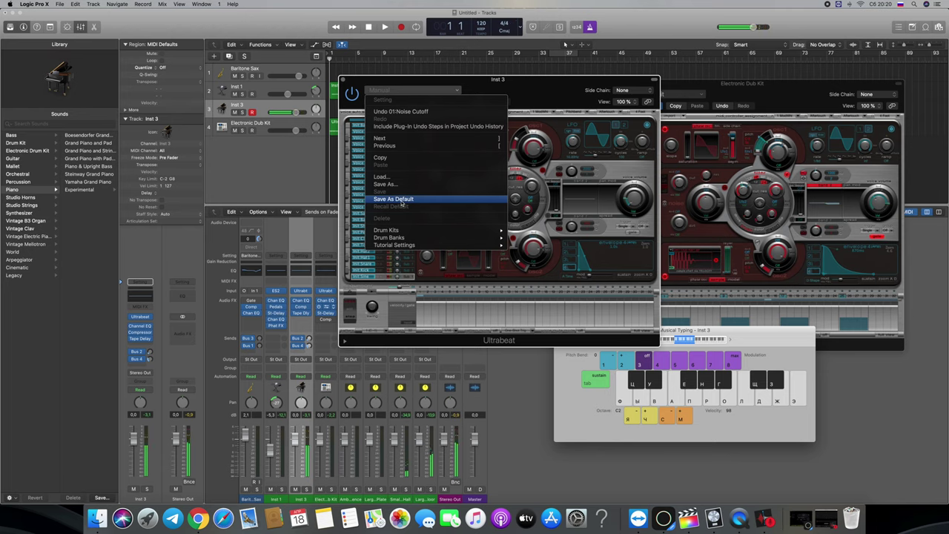
mouse_move(406, 237)
mouse_move(482, 231)
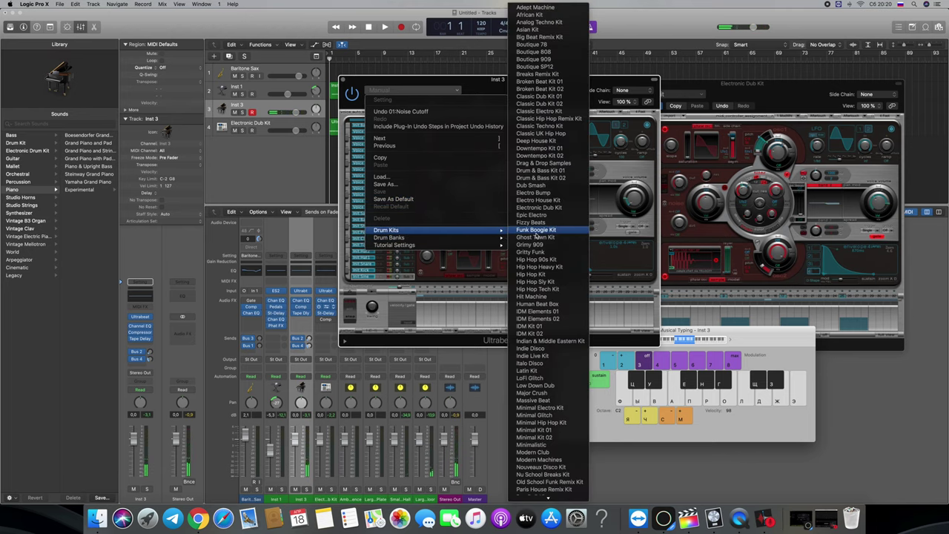
left_click(542, 151)
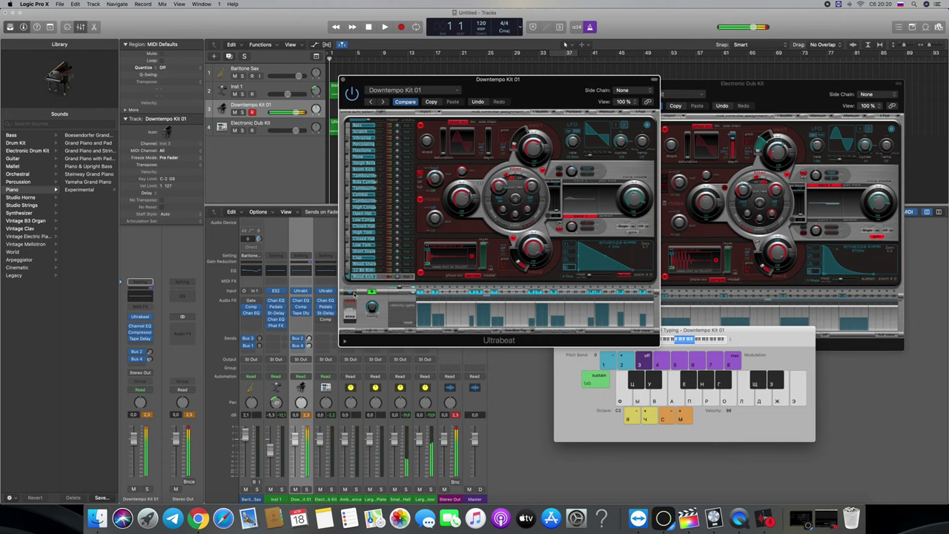
left_click_drag(498, 83, 657, 91)
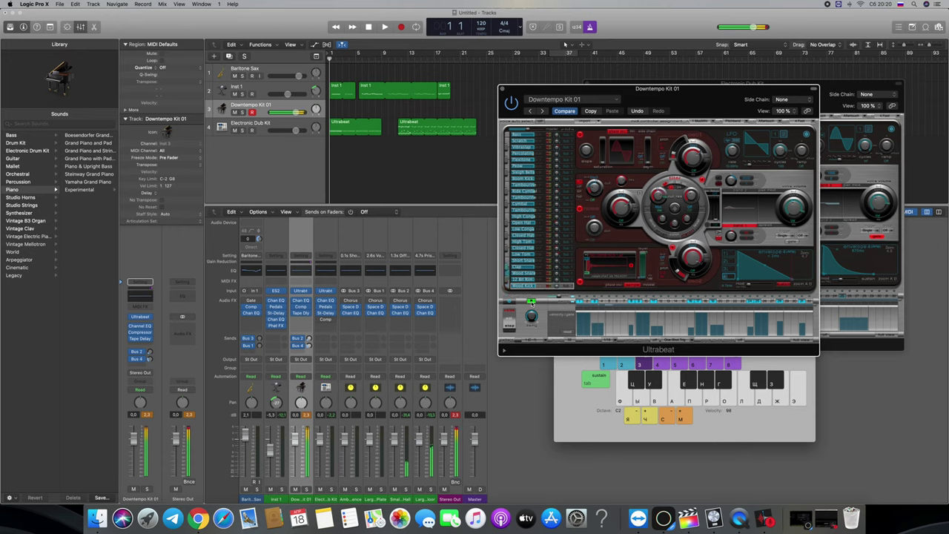
Load the Deep House Kit in the same Ultrabeat and preview its pattern
left_click(569, 99)
mouse_move(568, 239)
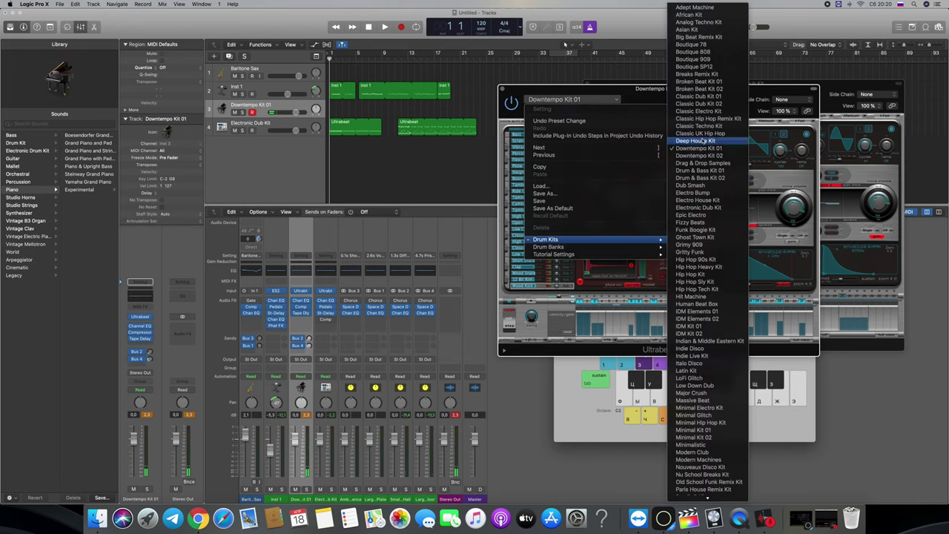
left_click(701, 141)
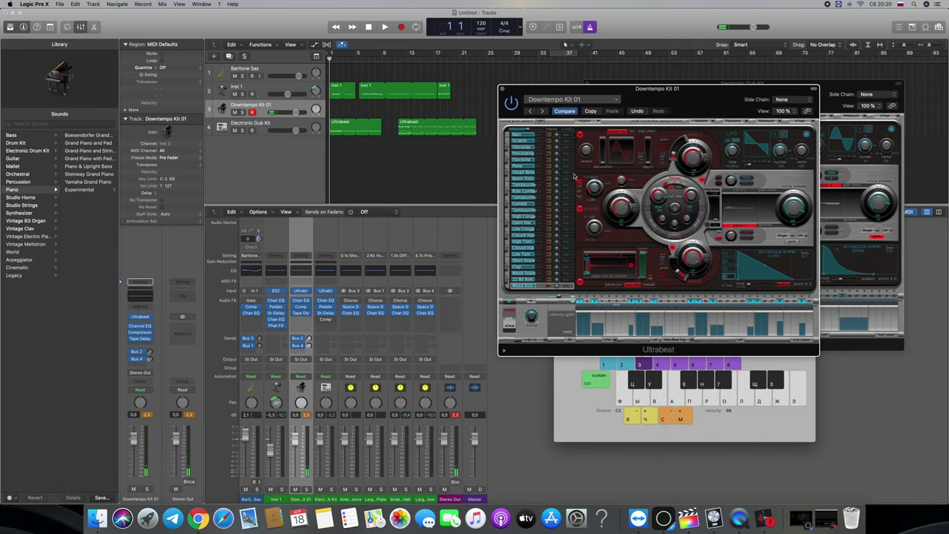
left_click(531, 300)
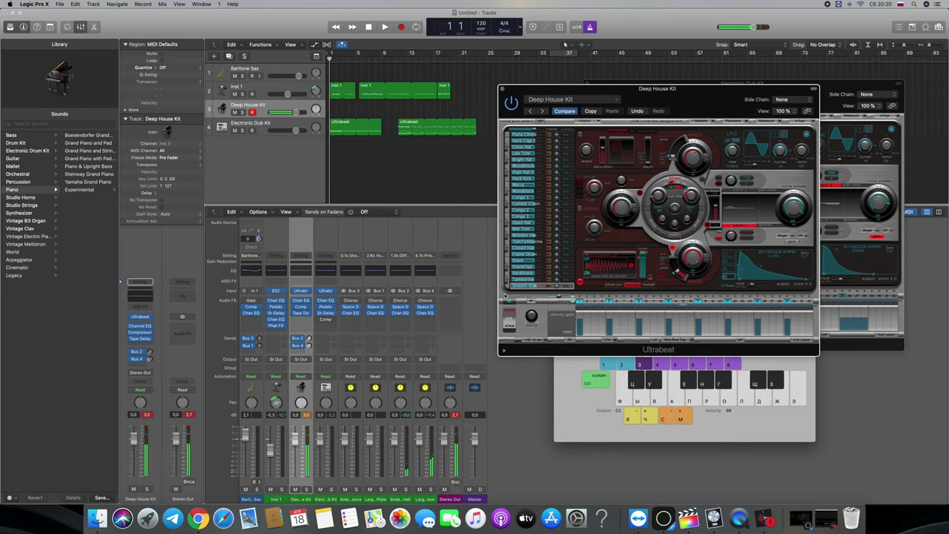
Place the Deep House Kit pattern as a region at bar 9 on its track and play from about bar 8
left_click_drag(474, 247, 397, 113)
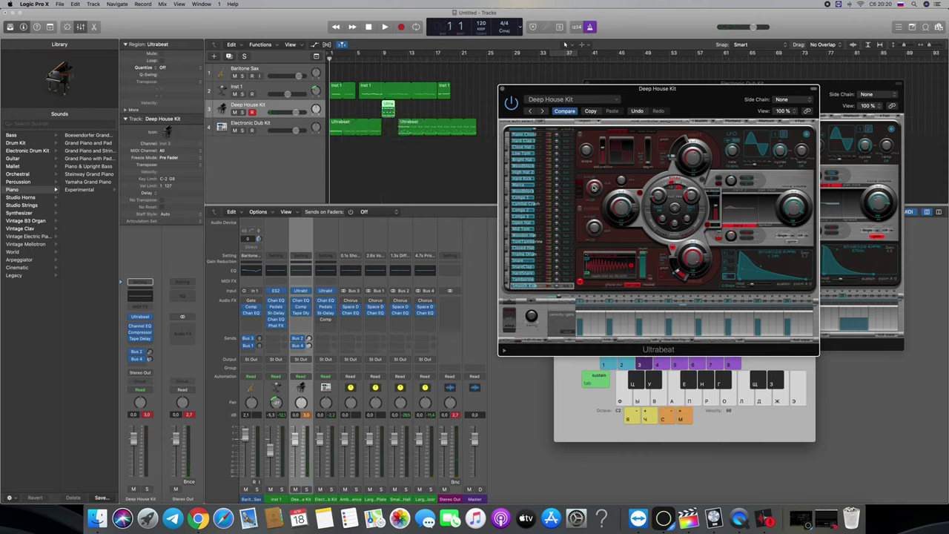
left_click(375, 62)
key("space")
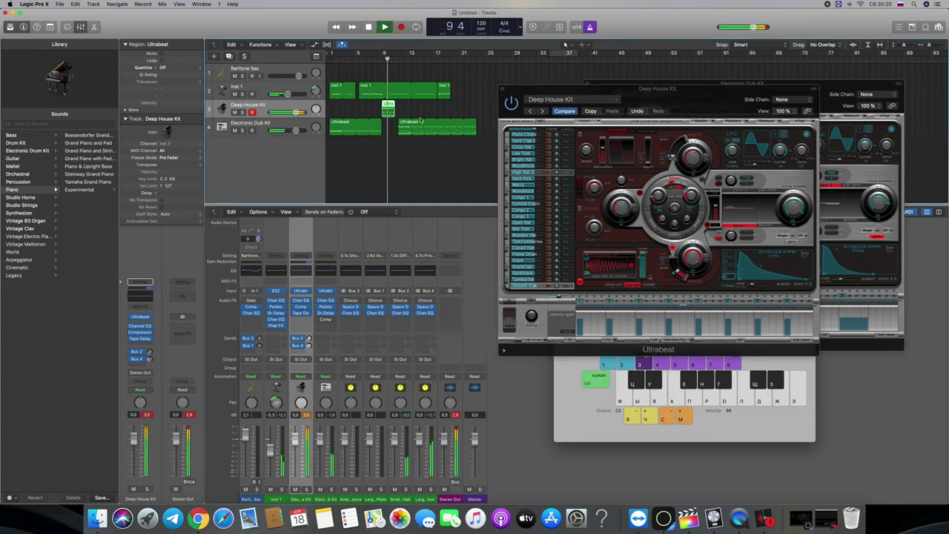
Move the second Electronic Dub Kit region to bar 17 and loop the Deep House Kit region up to bar 17
left_click(454, 132)
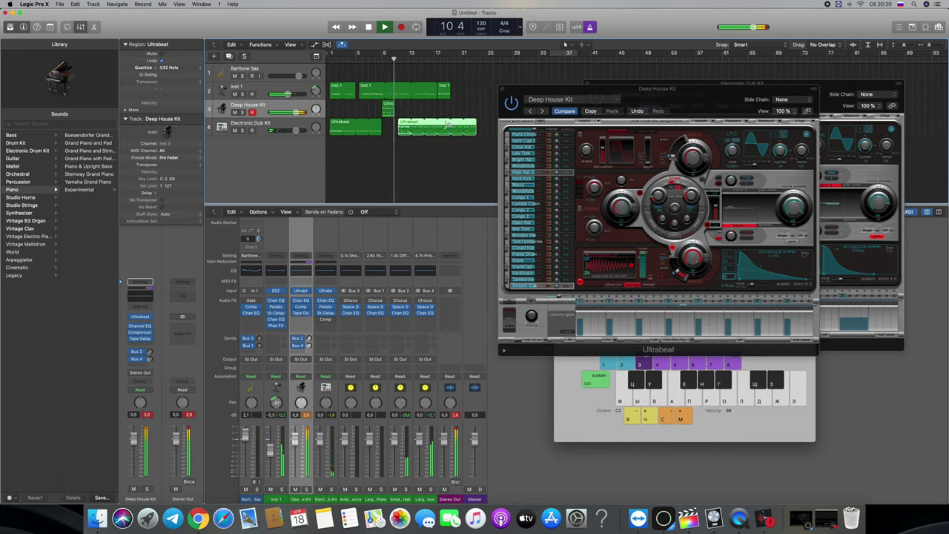
left_click_drag(449, 127, 484, 126)
left_click(390, 108)
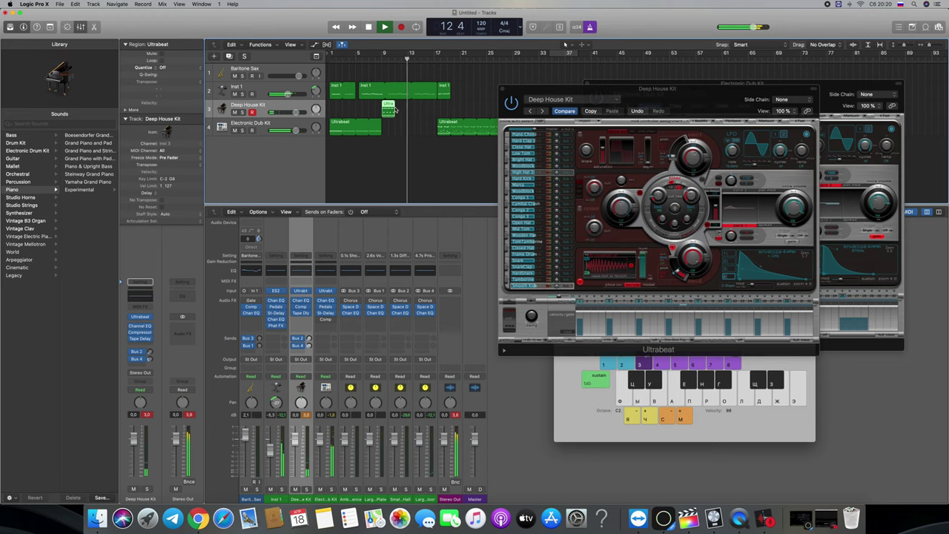
left_click_drag(395, 104, 435, 110)
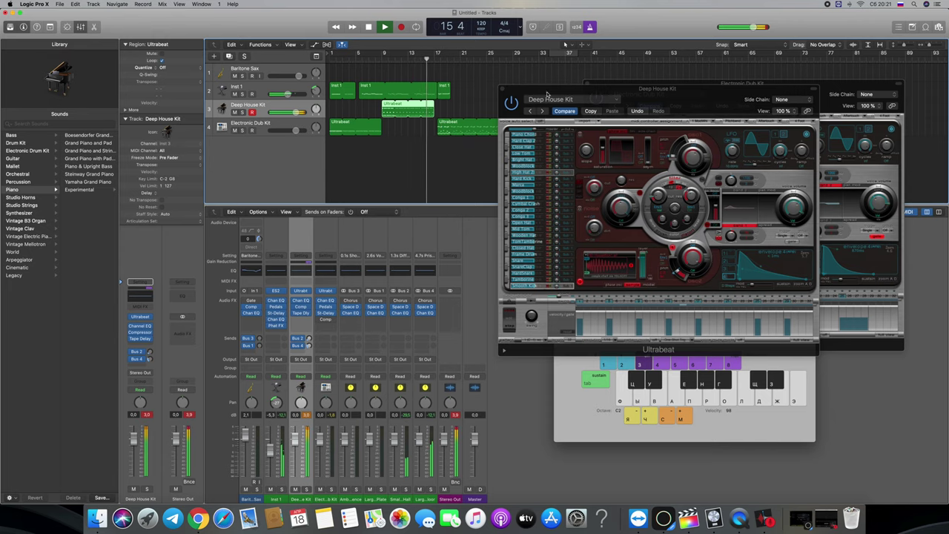
Copy the looped Deep House Kit region and place the copy at bar 29 on the same track
left_click(453, 126)
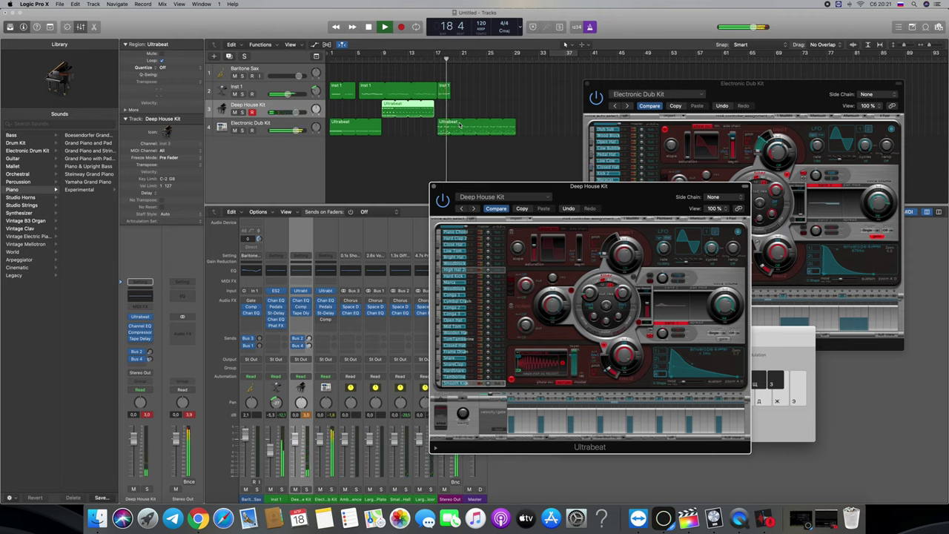
left_click(413, 109)
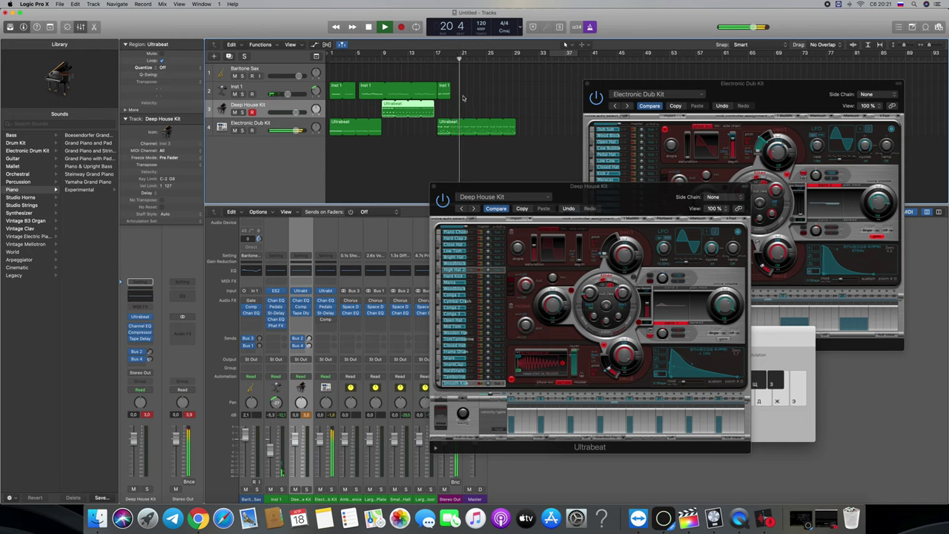
key("super+v")
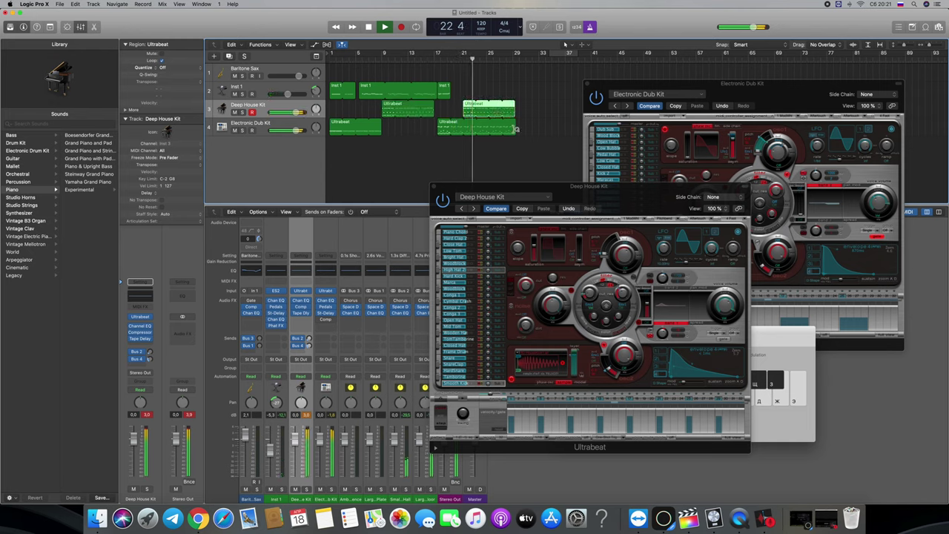
left_click_drag(517, 129, 558, 111)
Copy the short Inst 1 region at bar 17 and place the copy at bar 29 on the Inst 1 track
left_click(445, 89)
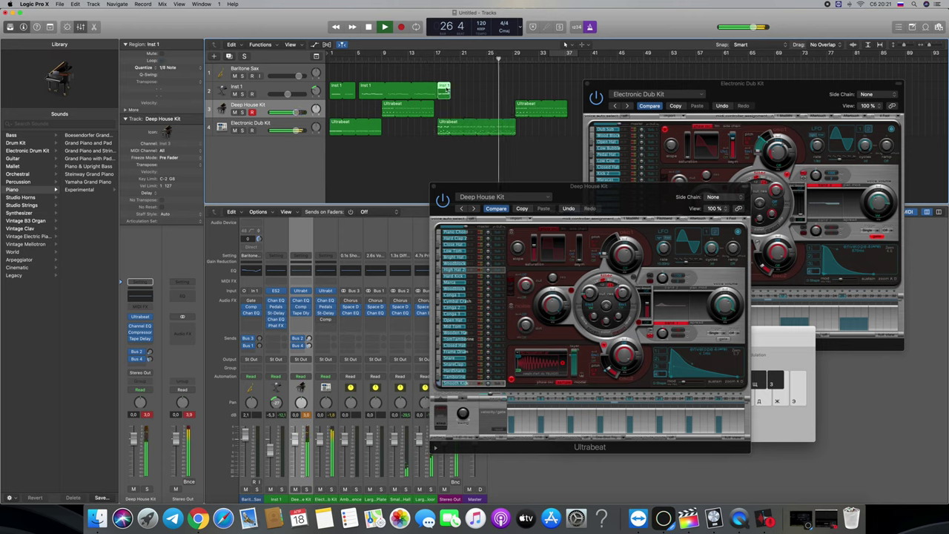
left_click(439, 61)
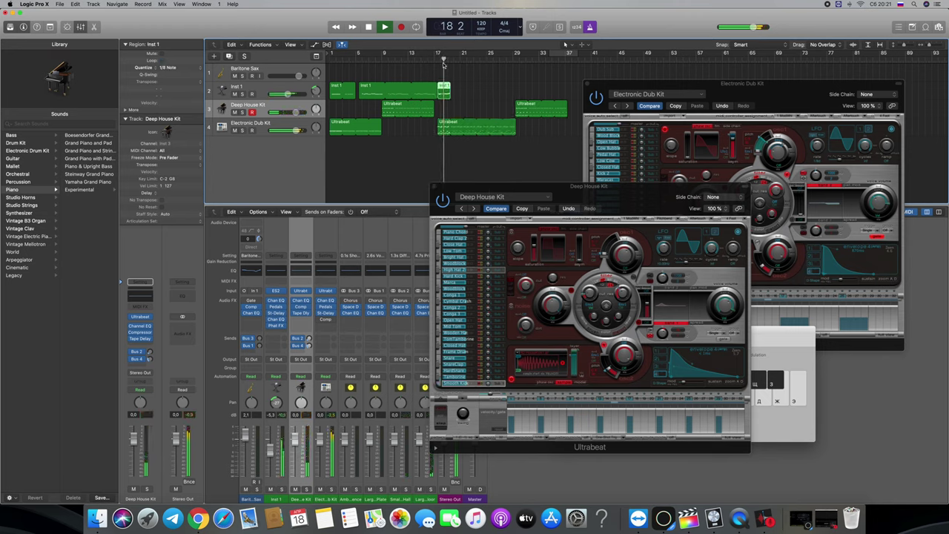
left_click(440, 61)
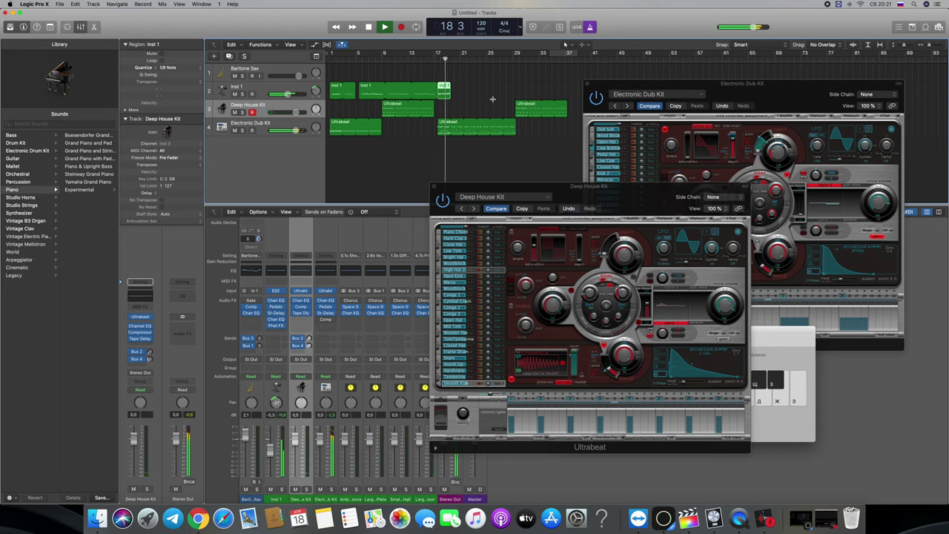
left_click(489, 61)
double_click(494, 109)
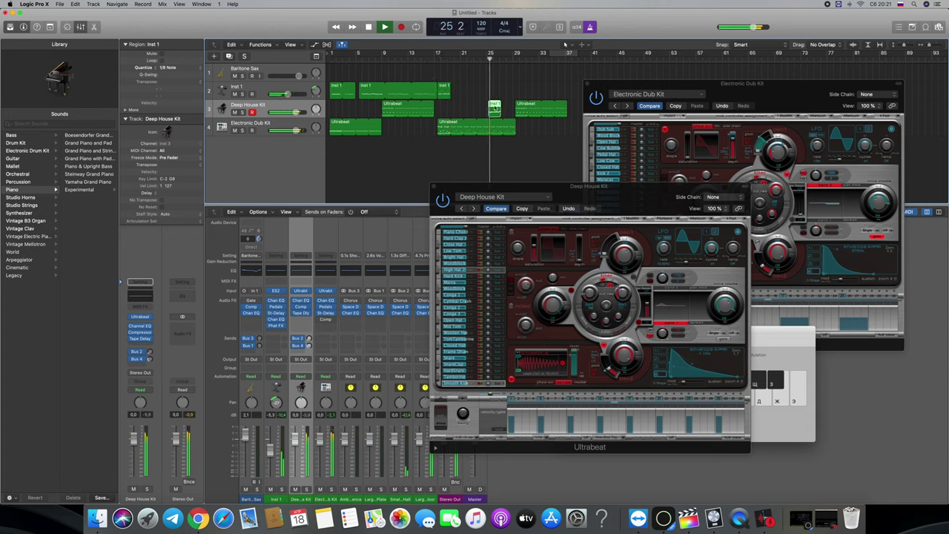
mouse_move(512, 89)
left_mouse_down()
mouse_move(500, 87)
mouse_move(511, 87)
left_mouse_up()
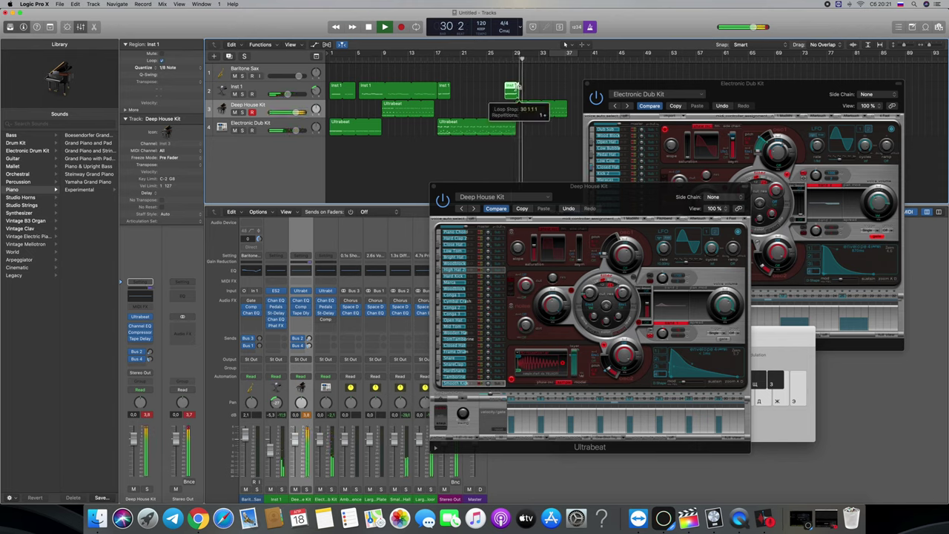
left_click_drag(516, 88, 527, 90)
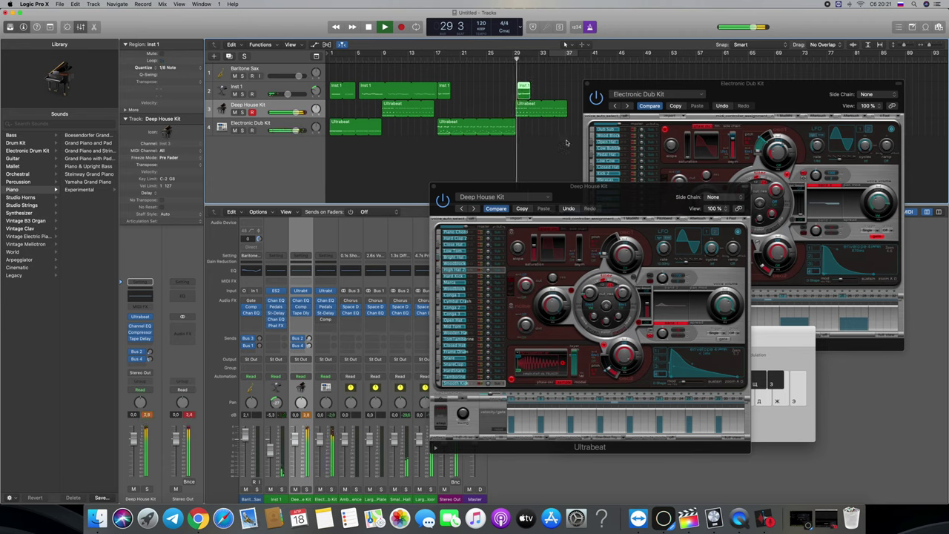
Quantize the Deep House Kit region at bar 29 to 1/64 Note and play the project from the start at tempo 128
left_click(184, 75)
left_click(170, 113)
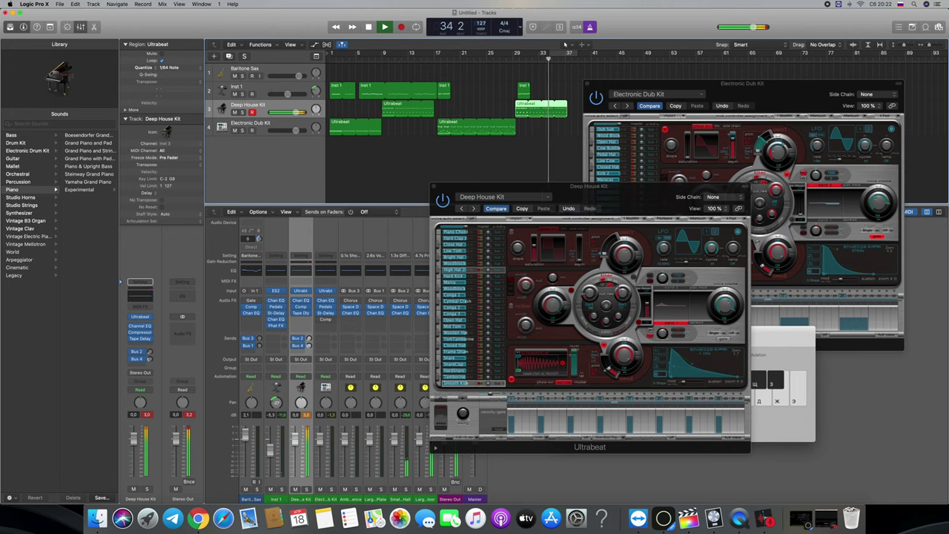
left_click_drag(427, 58, 331, 58)
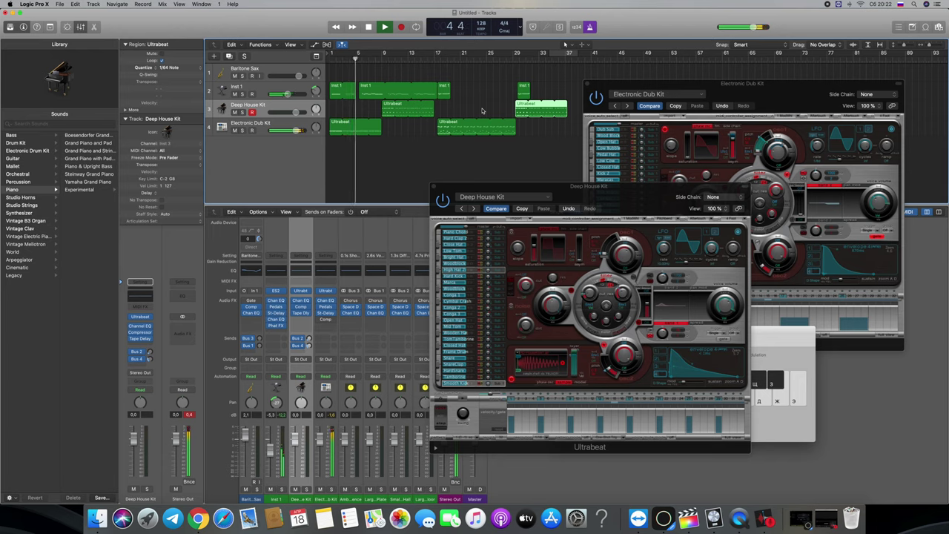
Check the earlier regions' quantize settings and quantize the Deep House Kit region at bar 9 to 1/32 Note
left_click_drag(352, 143, 370, 129)
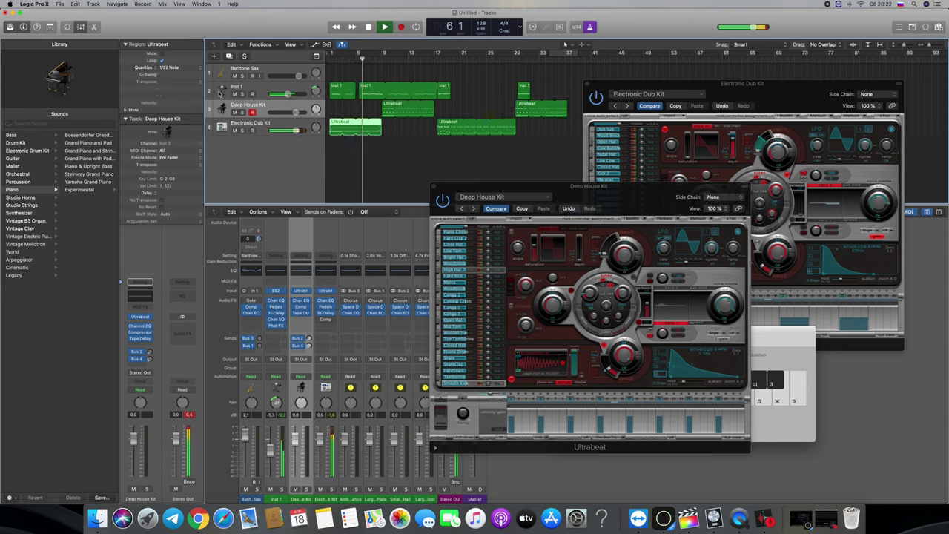
left_click(337, 90)
left_click(378, 72)
left_click(384, 89)
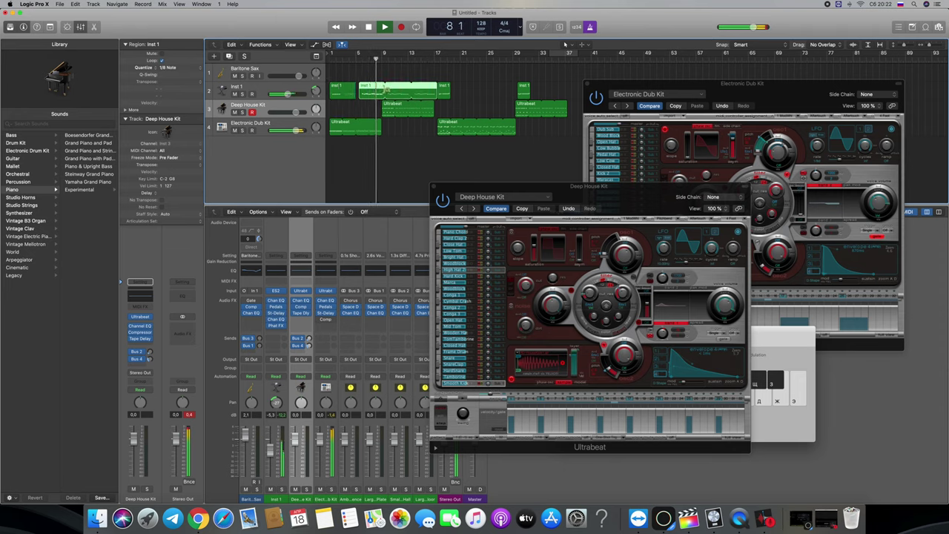
left_click(391, 108)
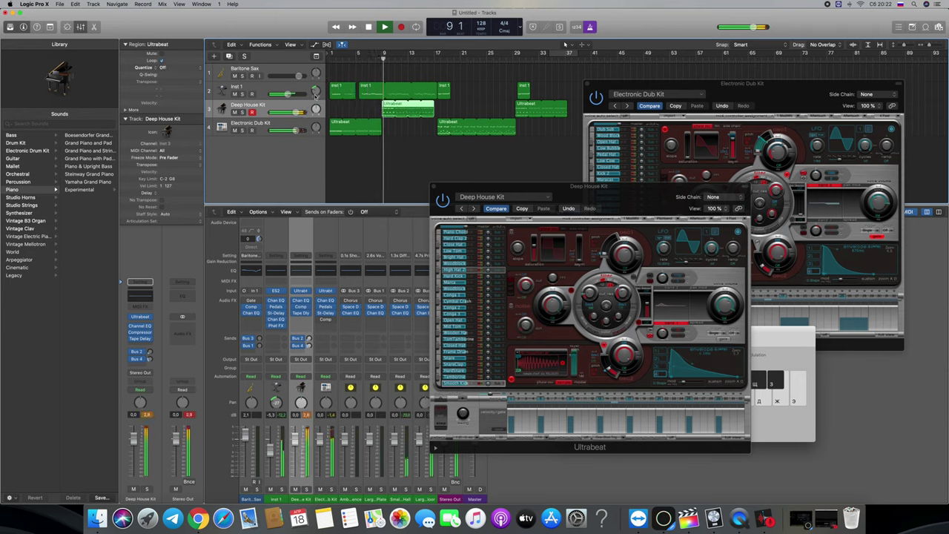
left_click(165, 68)
left_click(172, 107)
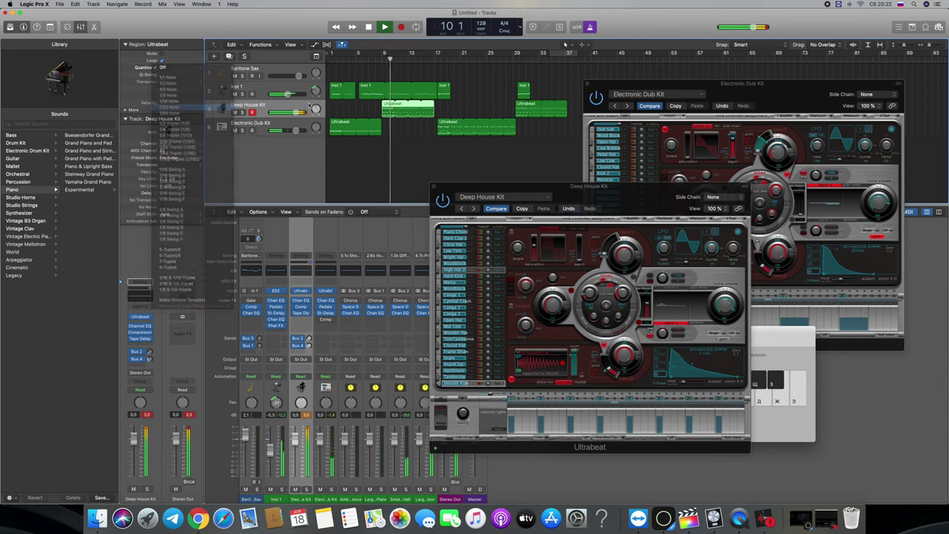
Quantize the Electronic Dub Kit region at bar 17 to 1/64 Note
left_click(445, 87)
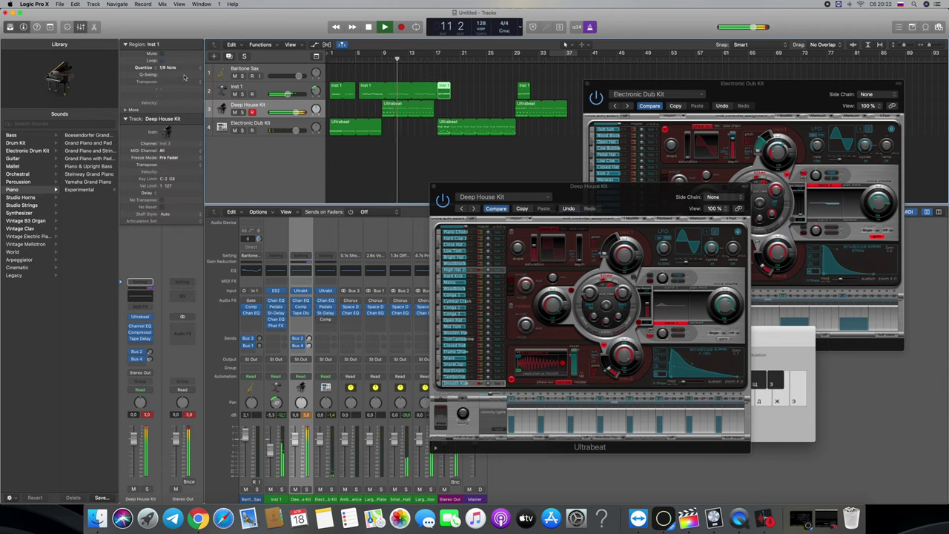
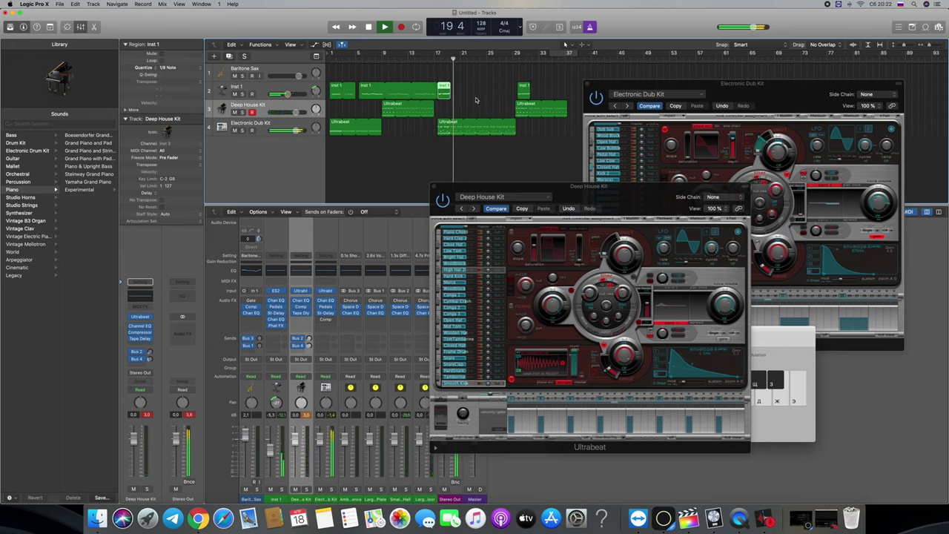
left_click(456, 128)
left_click(169, 67)
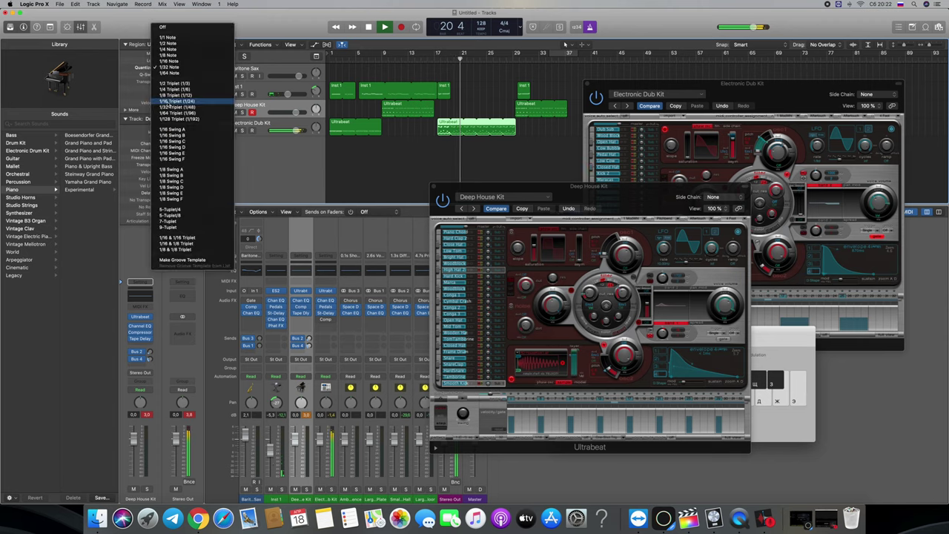
left_click(169, 73)
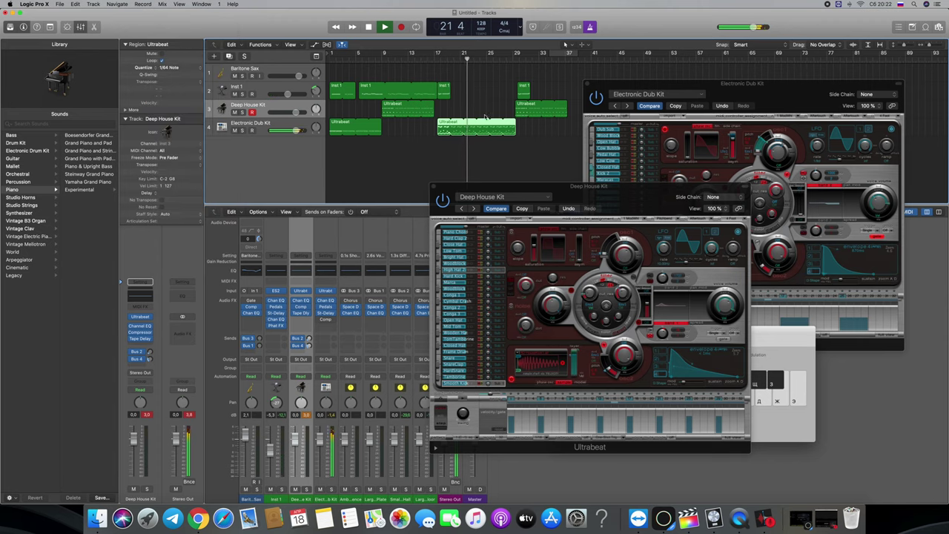
Try the Classic Techno Kit in the Electronic Dub Kit track's Ultrabeat, stop playback and turn on its step sequencer
mouse_move(434, 110)
left_mouse_down()
mouse_move(399, 109)
mouse_move(456, 109)
mouse_move(437, 109)
left_mouse_up()
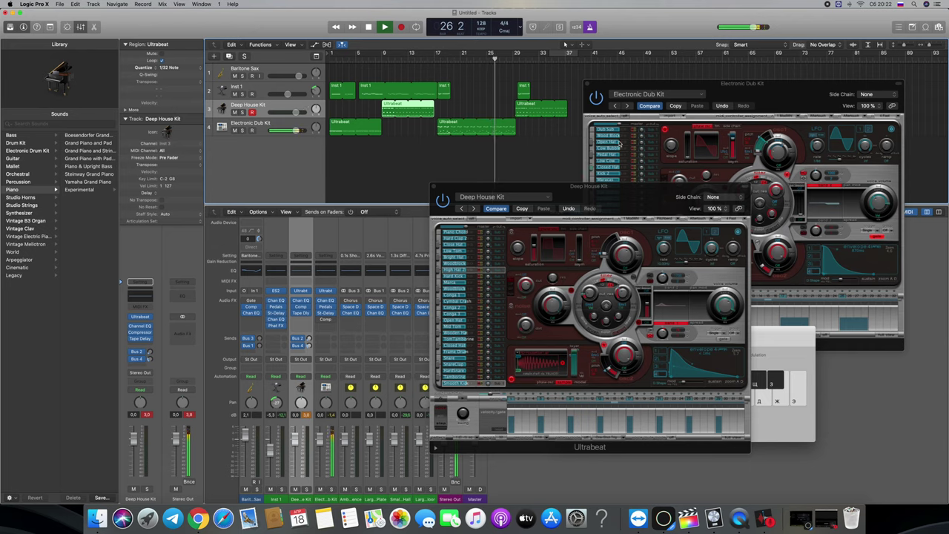
left_click_drag(582, 188, 532, 191)
left_click(478, 201)
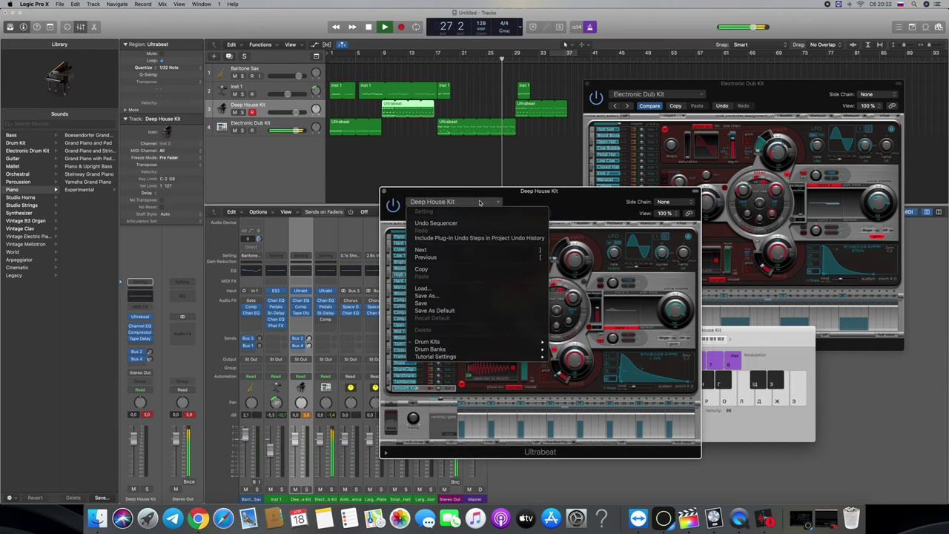
left_click(591, 171)
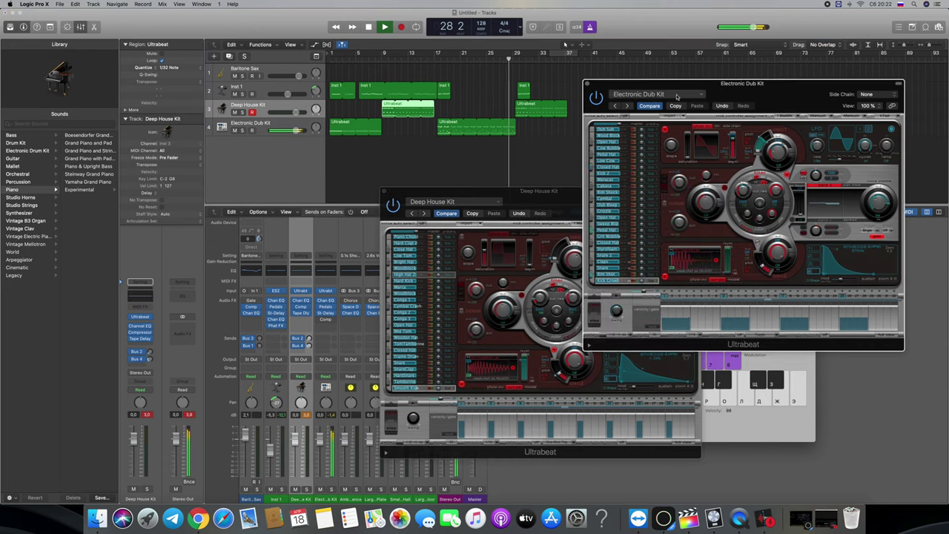
left_click(695, 96)
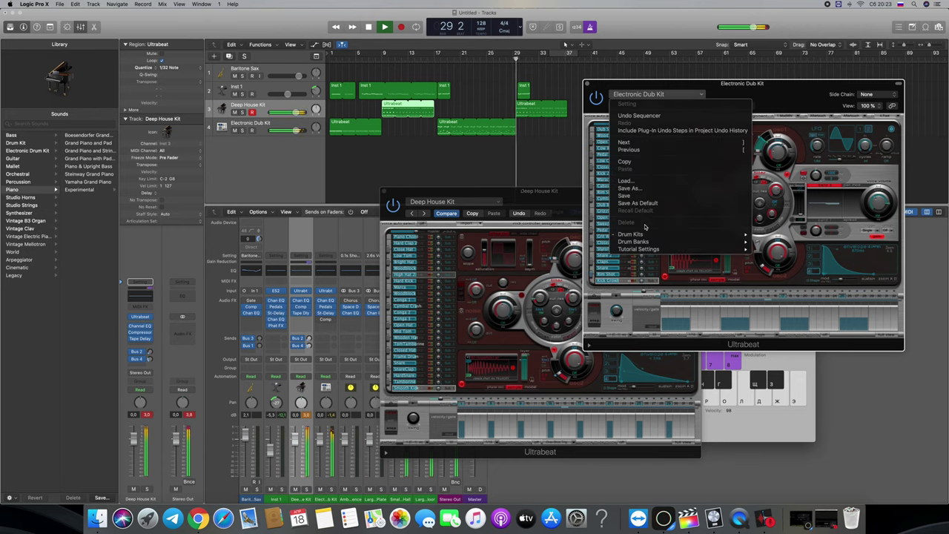
mouse_move(638, 235)
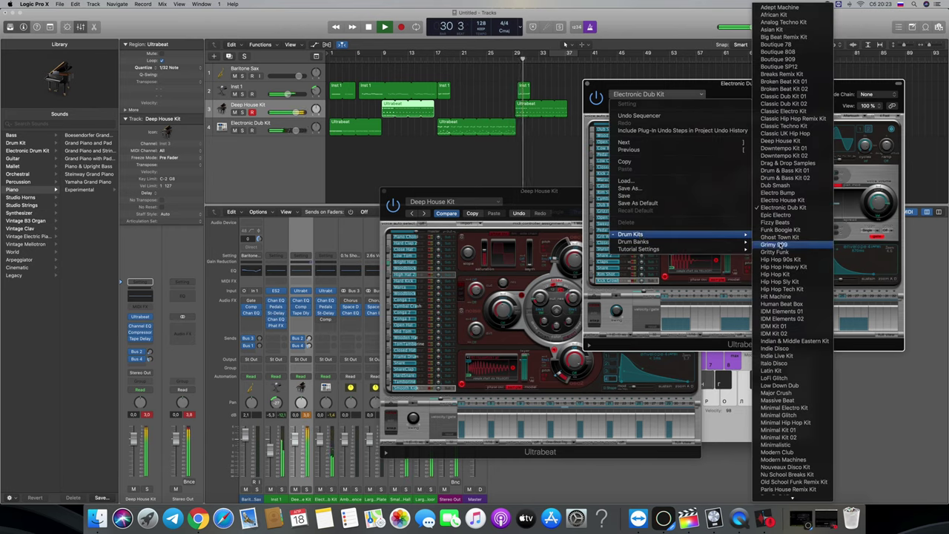
left_click(784, 125)
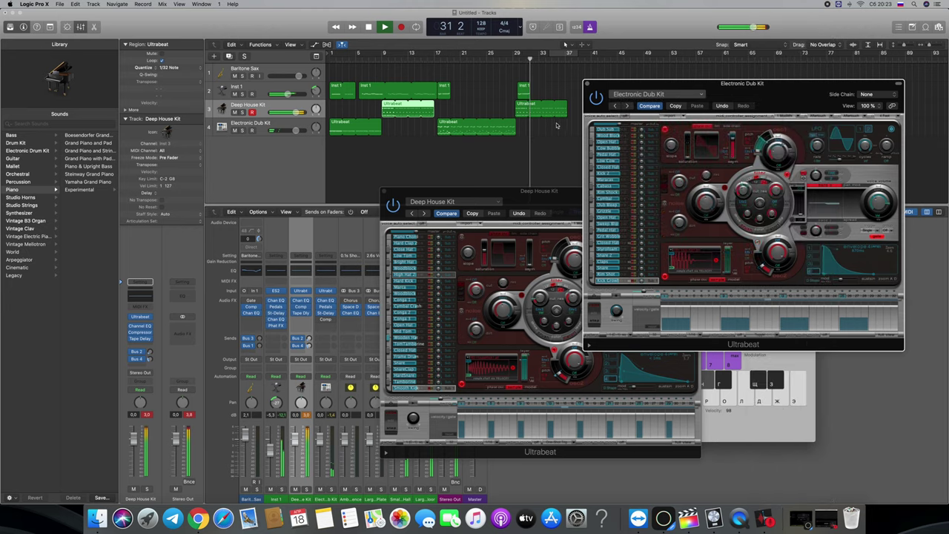
left_click_drag(674, 88, 665, 93)
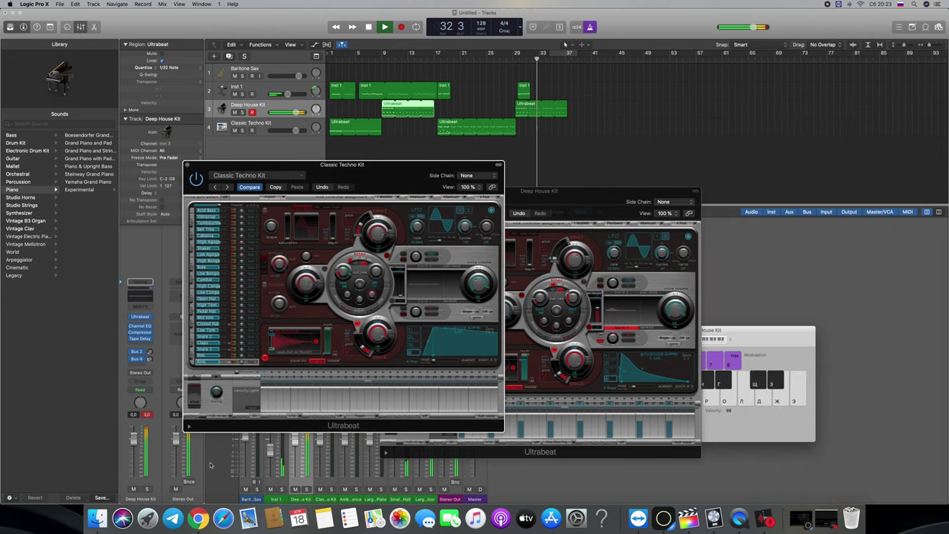
key("space")
left_click(193, 381)
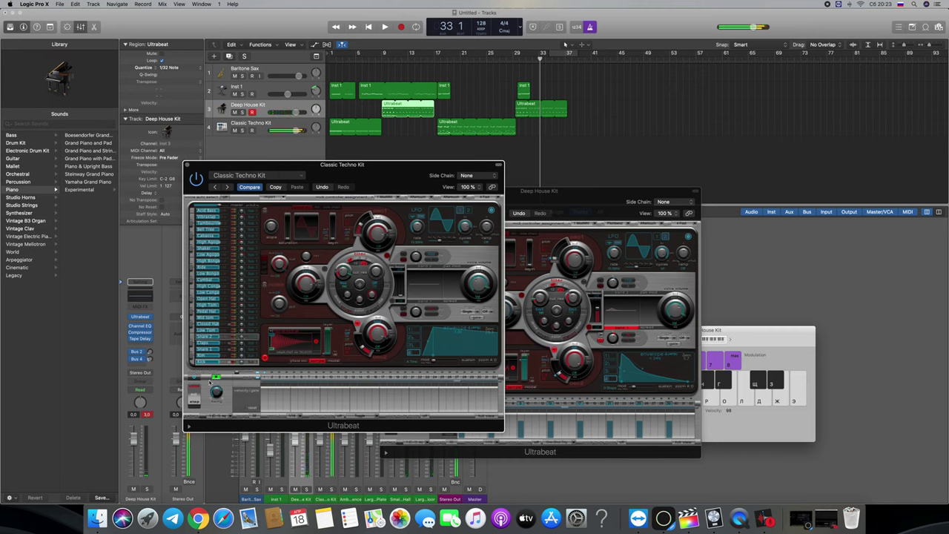
Load the Classic Hip Hop Remix Kit into the Ultrabeat on track 4
left_click(239, 175)
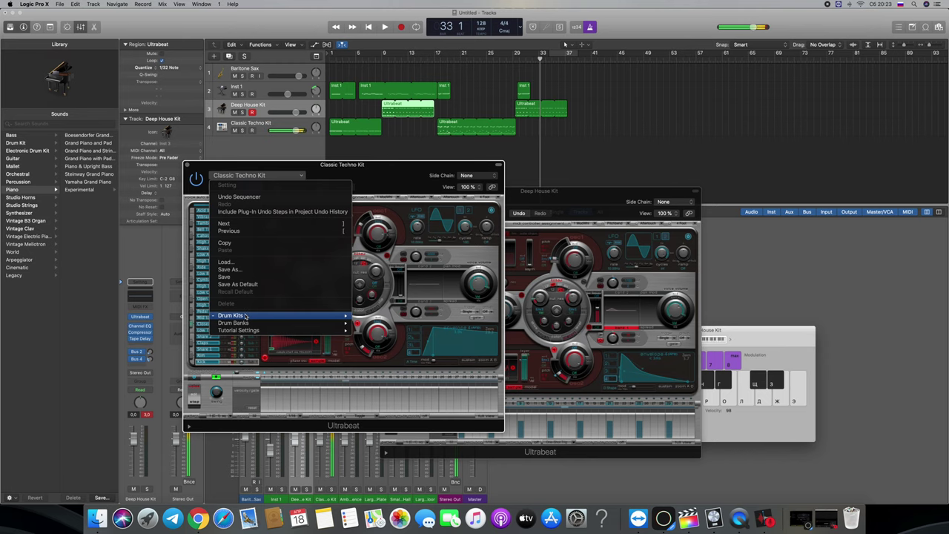
mouse_move(230, 316)
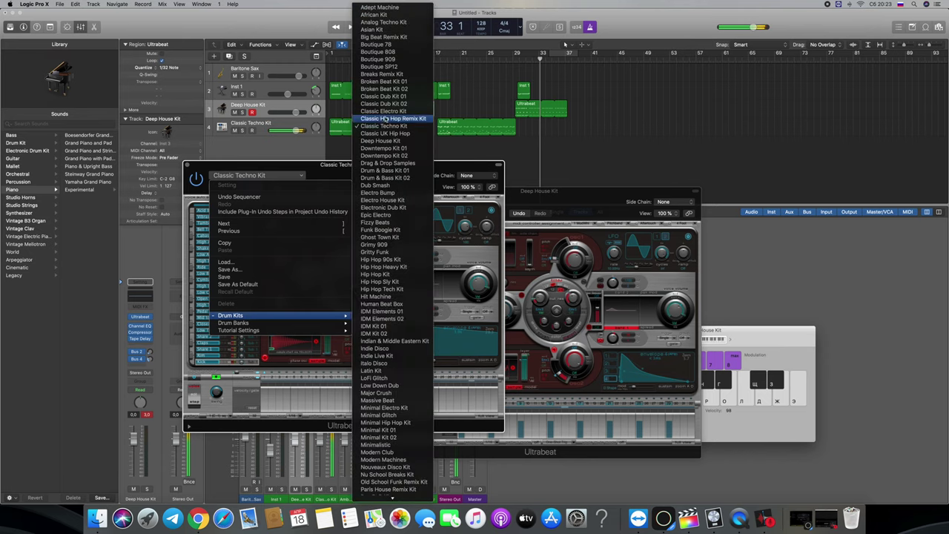
left_click(385, 119)
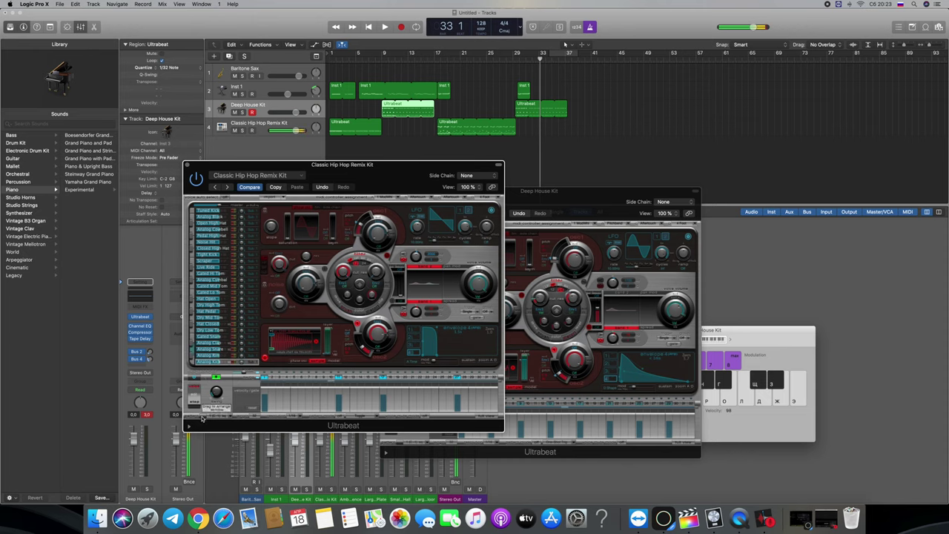
Place the Classic Hip Hop Remix Kit pattern on the Deep House Kit track near bar 23, audition it and turn off the step sequencer
left_click_drag(204, 418, 481, 108)
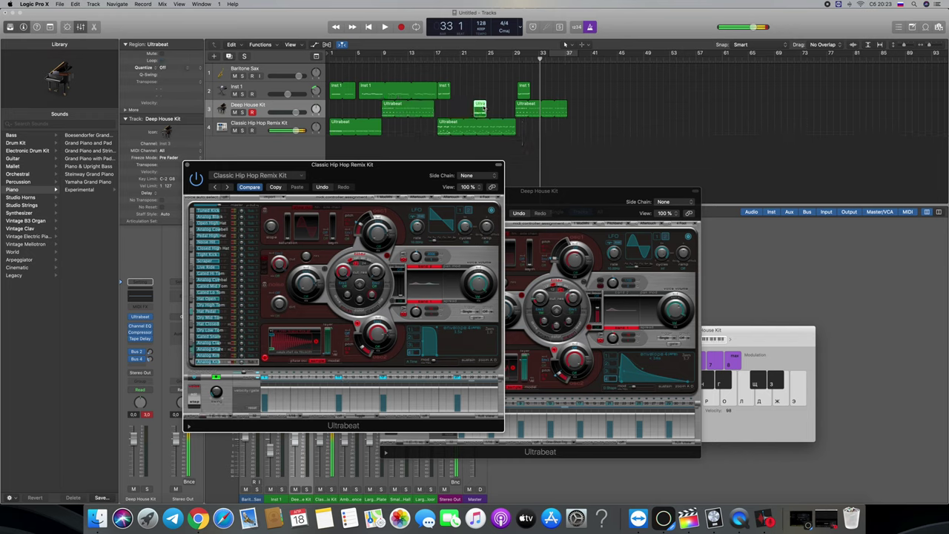
left_click(473, 60)
key("space")
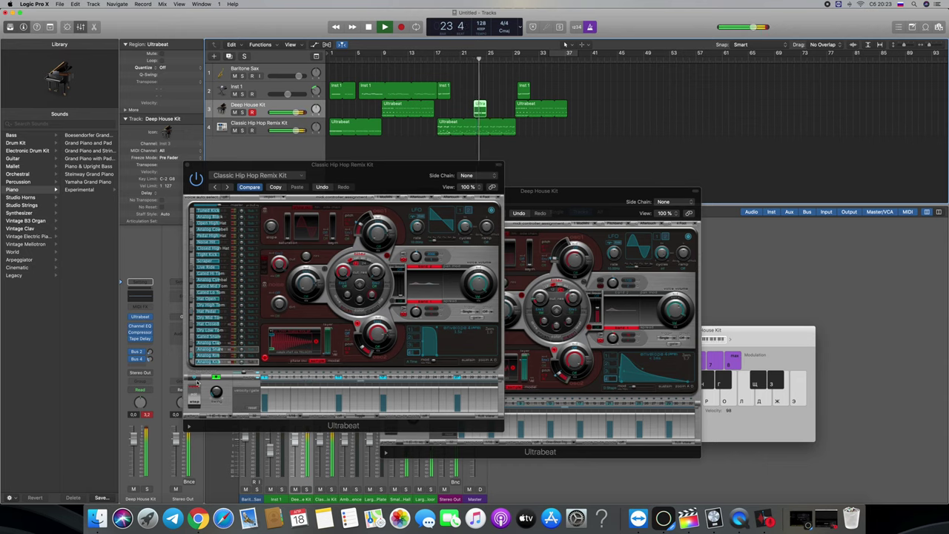
left_click(194, 380)
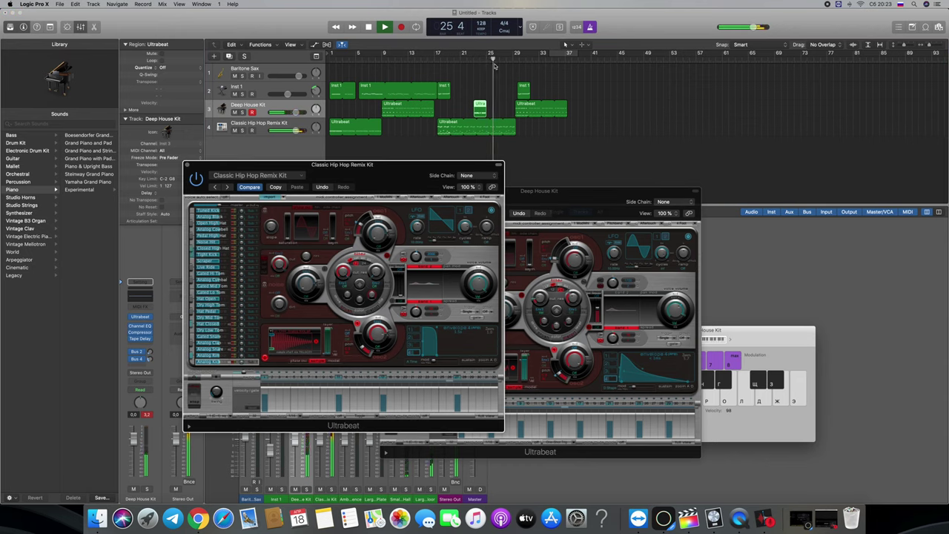
Reposition the new Deep House Kit region to about bar 20, looped to about bar 28, and adjust its quantize setting
left_click_drag(479, 109, 525, 116)
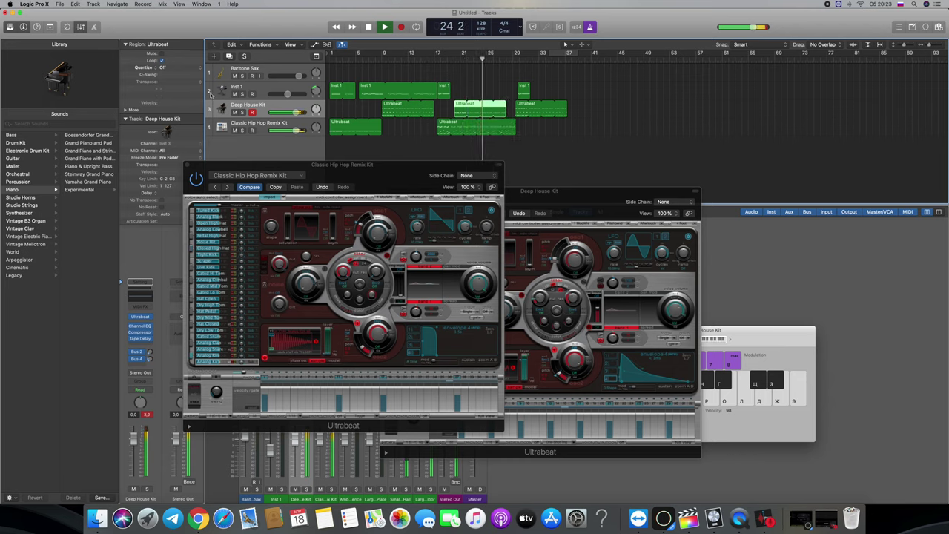
left_click(163, 67)
left_click(419, 101)
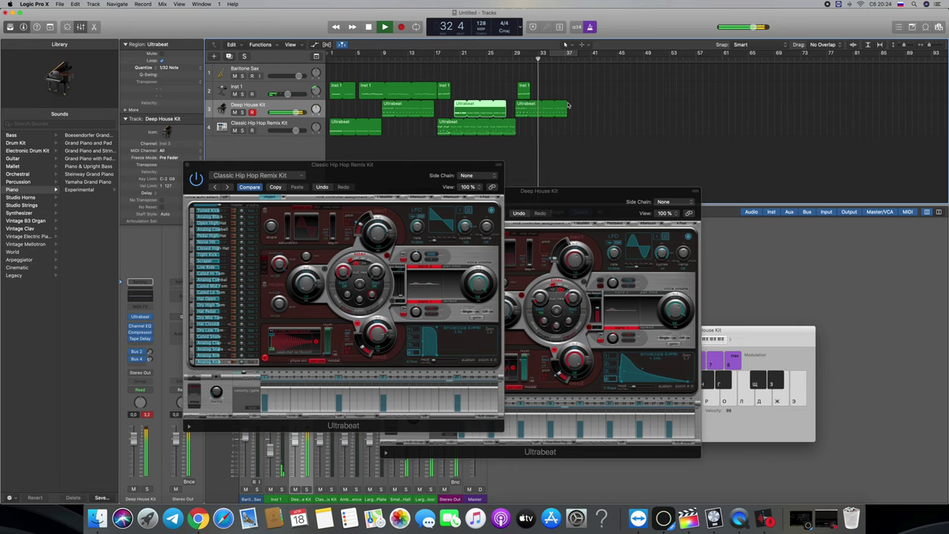
Extend the looped Deep House Kit region at bar 29 to about bar 39 and add an audio track below track 4
left_click(293, 72)
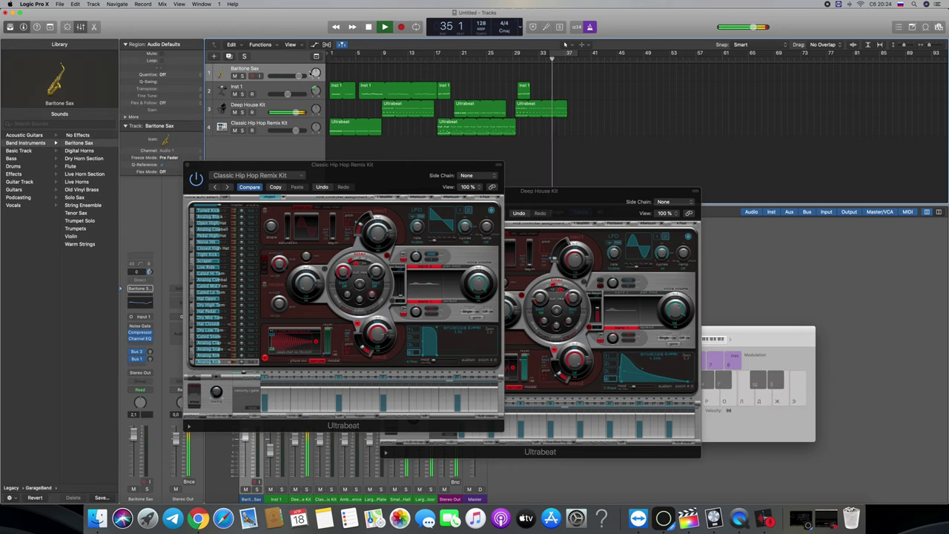
mouse_move(569, 106)
left_mouse_down()
mouse_move(593, 109)
mouse_move(581, 110)
left_mouse_up()
right_click(277, 148)
left_click(295, 148)
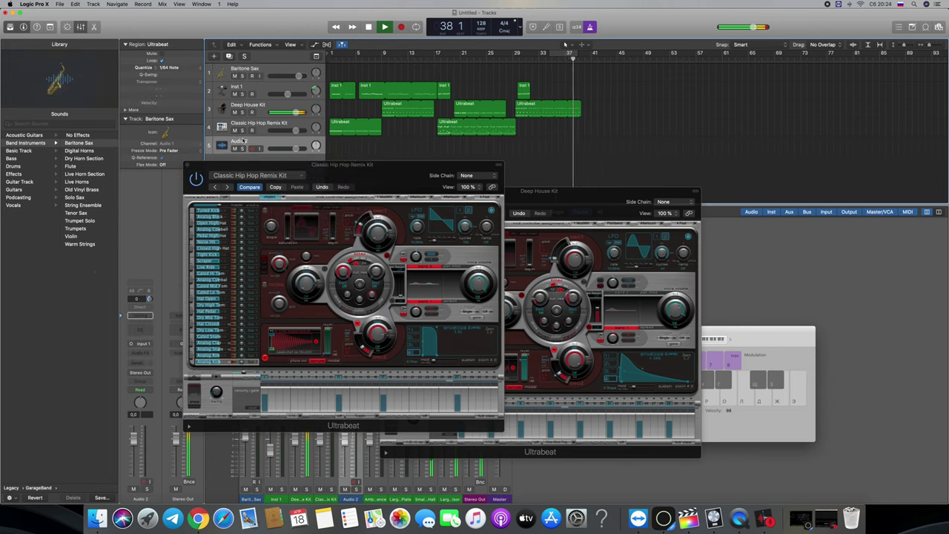
Try the Electrified performance patch on the new audio track and replace it with the Pop Kick drum patch
left_click(29, 151)
left_click(74, 151)
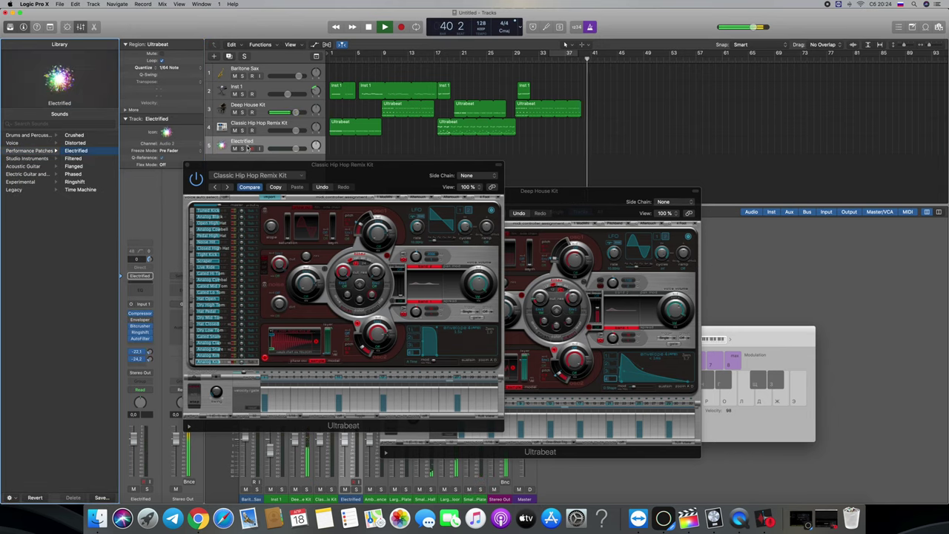
left_click(30, 136)
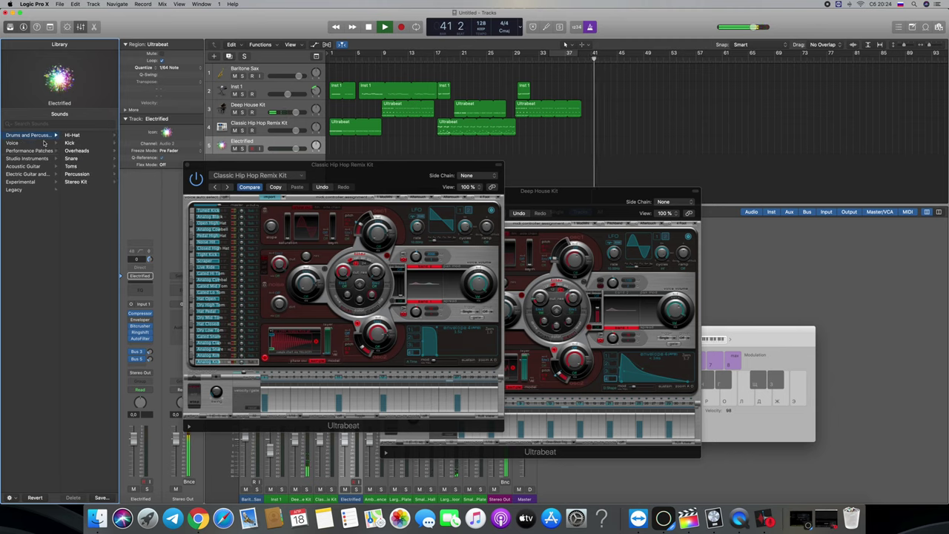
left_click(75, 145)
left_click(85, 159)
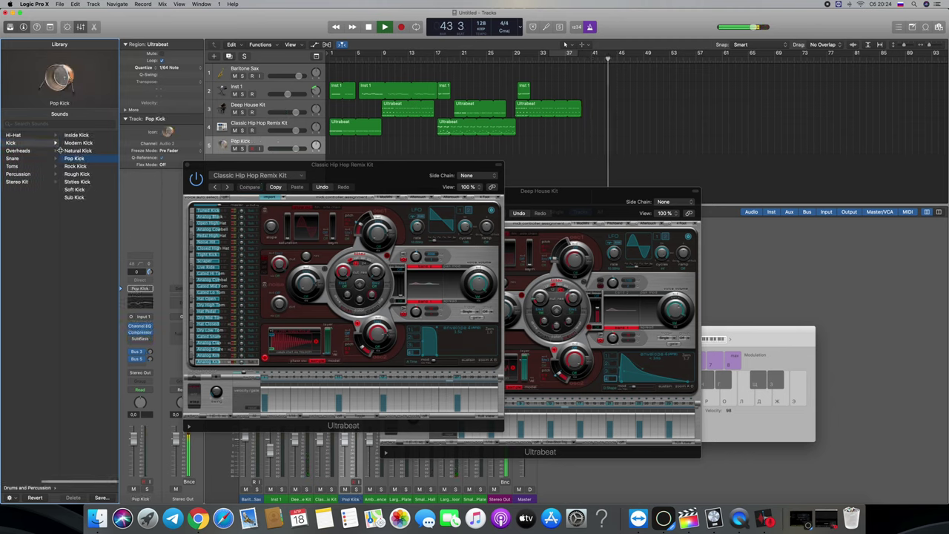
Browse the library's drum categories down to Percussion for other patches for the new audio track
key("Up")
key("Down")
key("Down")
key("Down")
key("Down")
key("Down")
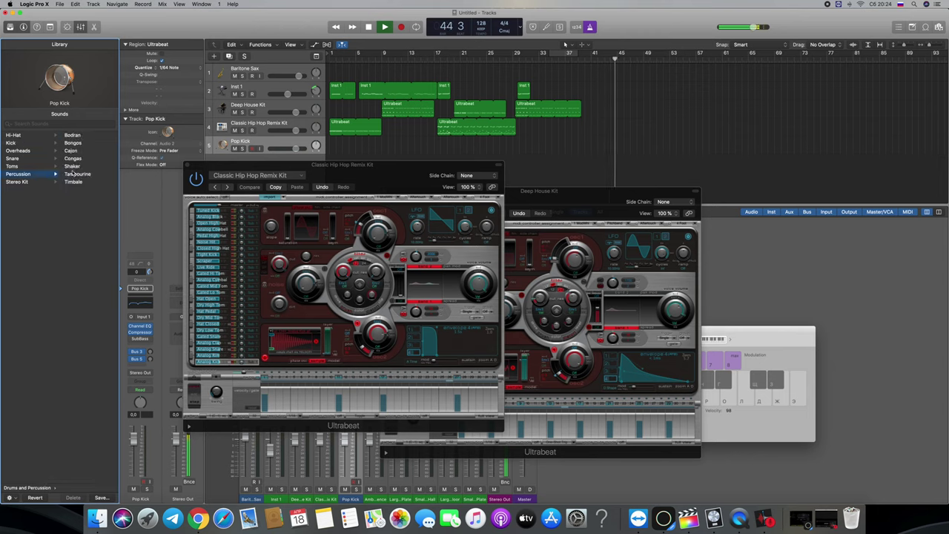
key("Left")
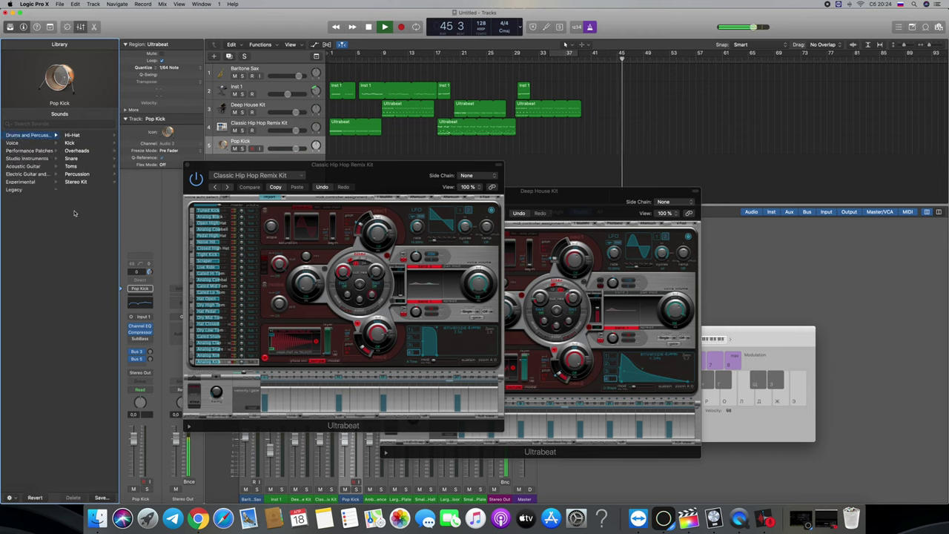
Play the project from the start and move the Classic Hip Hop Remix Kit window clear of the Deep House Kit window
key("space")
key("Return")
key("space")
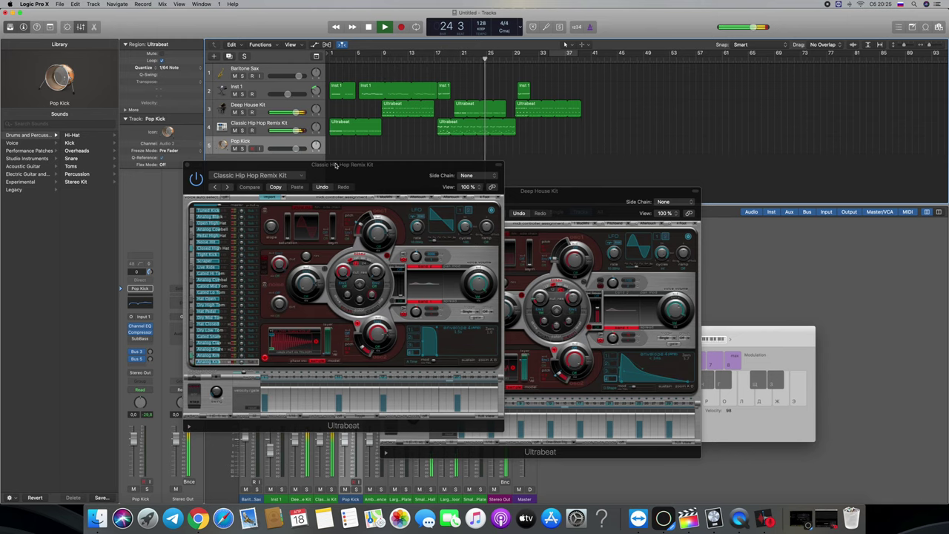
left_click_drag(324, 166, 191, 166)
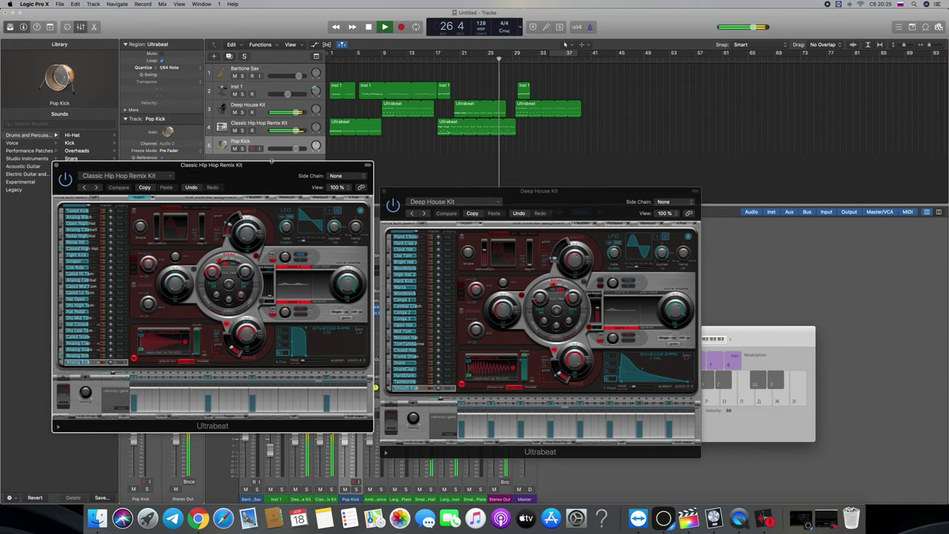